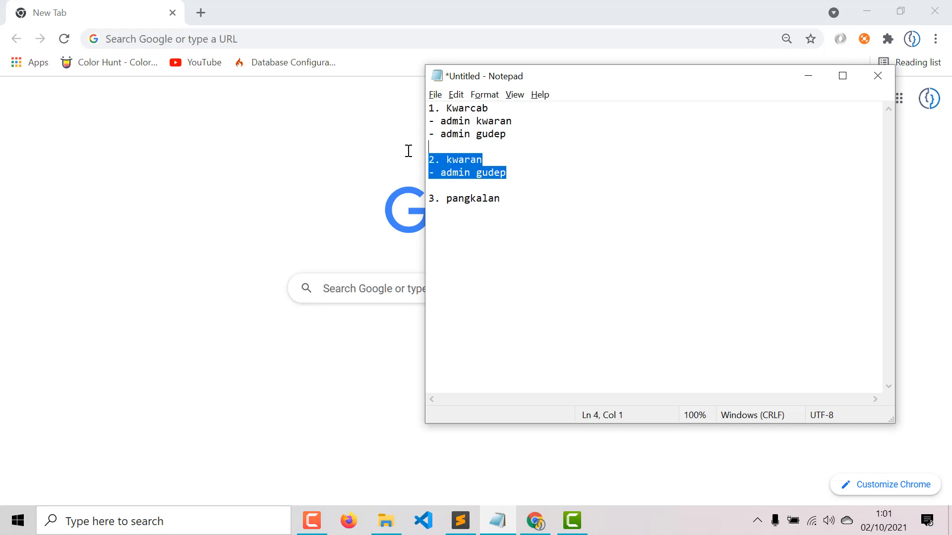
- Highlight the kwaran and admin gudep lines in the notes, then load the SIPP site from 'sipp'
click(525, 184)
drag(520, 177, 417, 160)
click(353, 142)
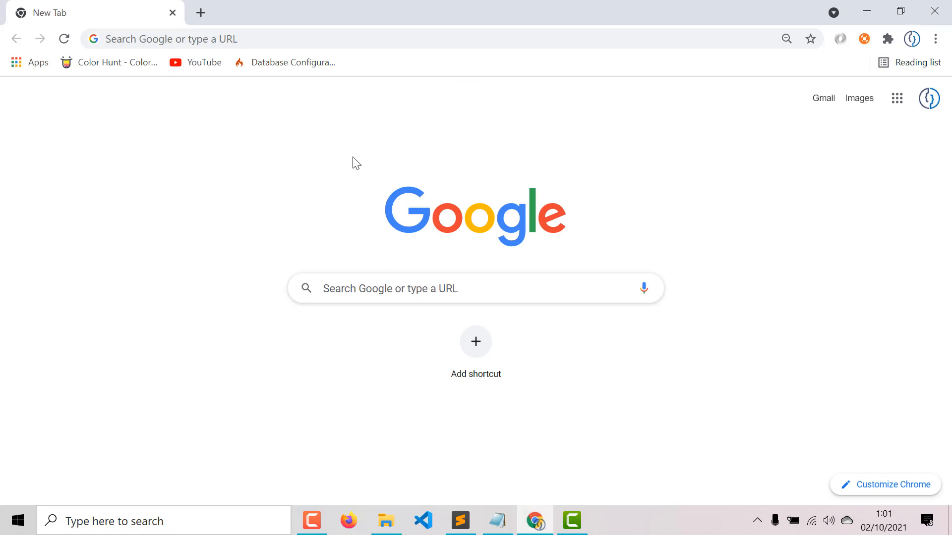
click(225, 39)
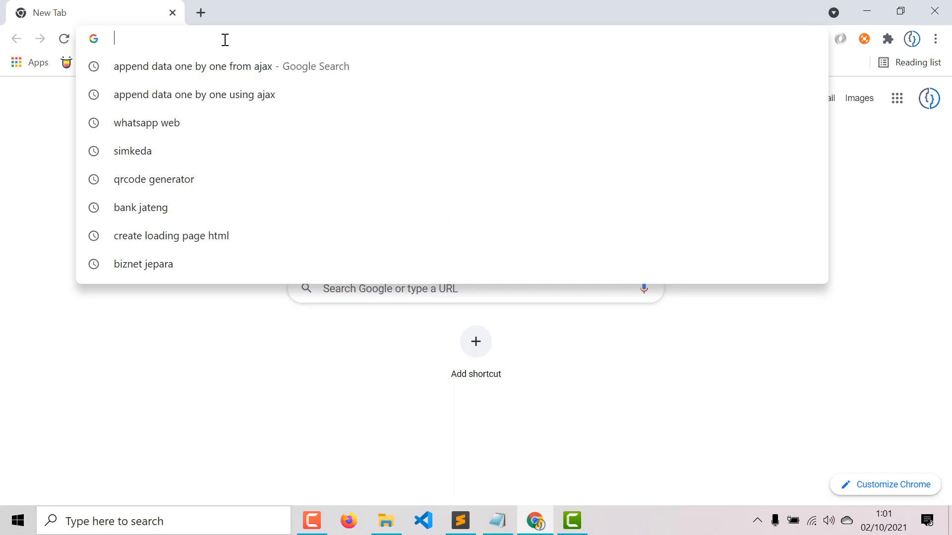
text(sipp.jepara.pramukajateng.or.id)
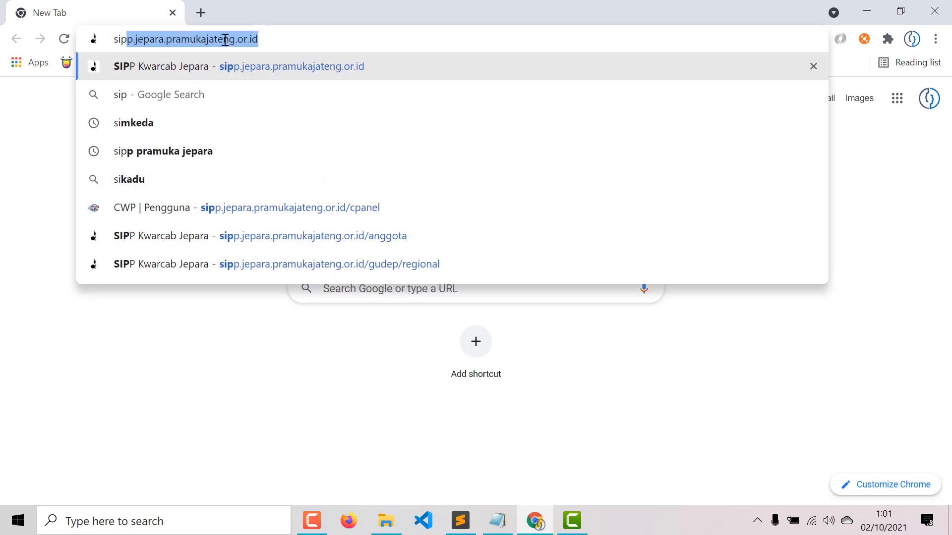
key(Right)
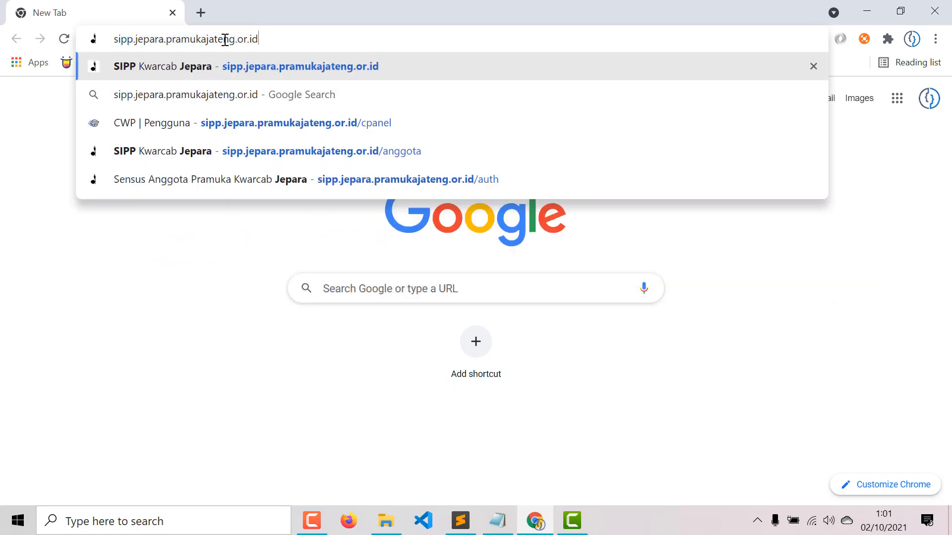
key(Return)
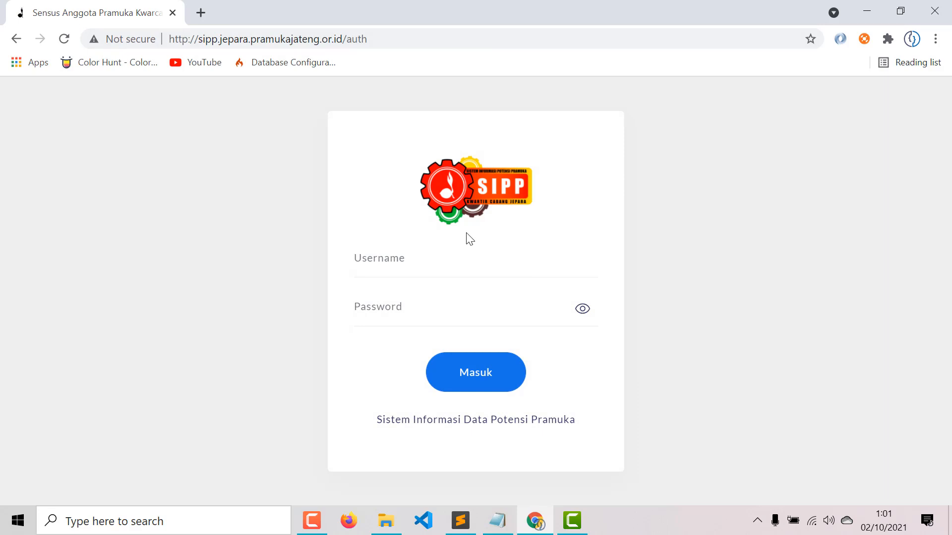
- Select the kwaran and Kwarcab account lines in the Notepad notes
click(497, 531)
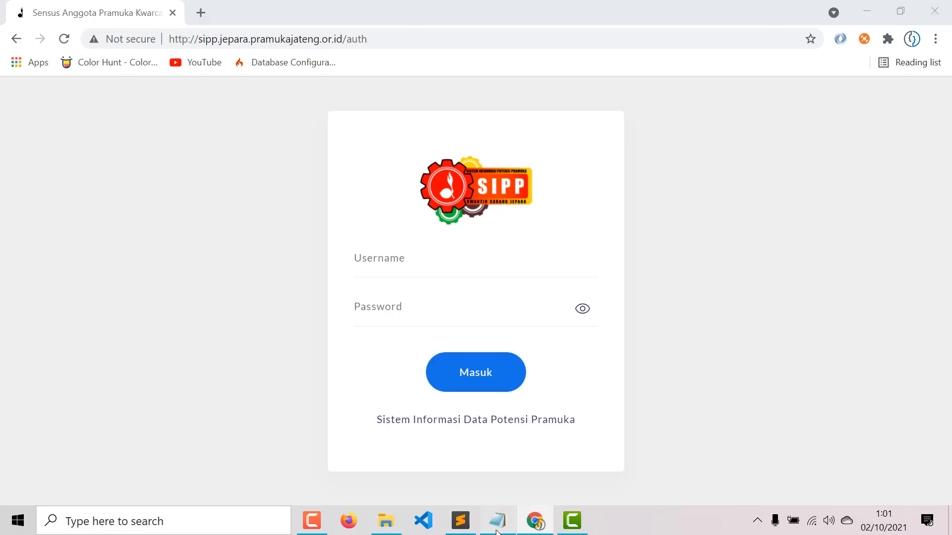
click(489, 172)
drag(528, 173, 396, 150)
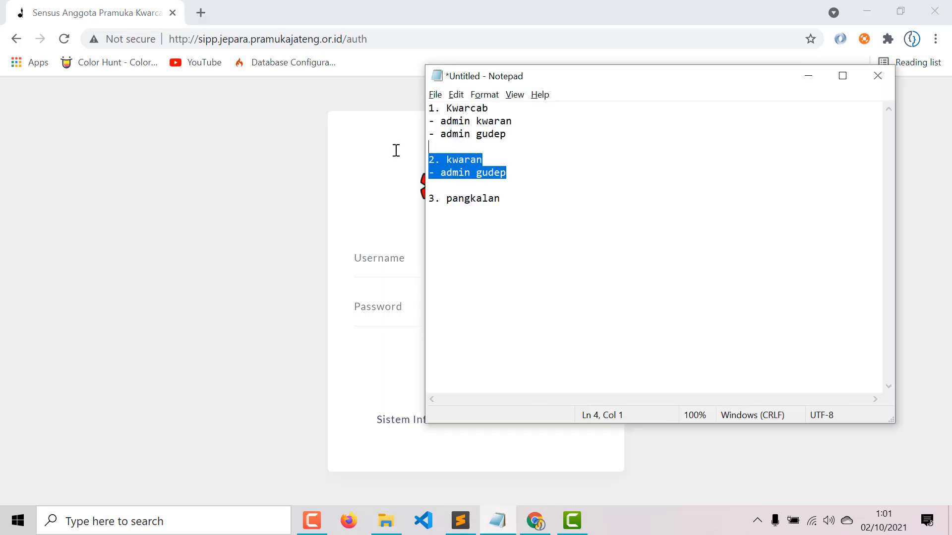
drag(510, 140, 400, 113)
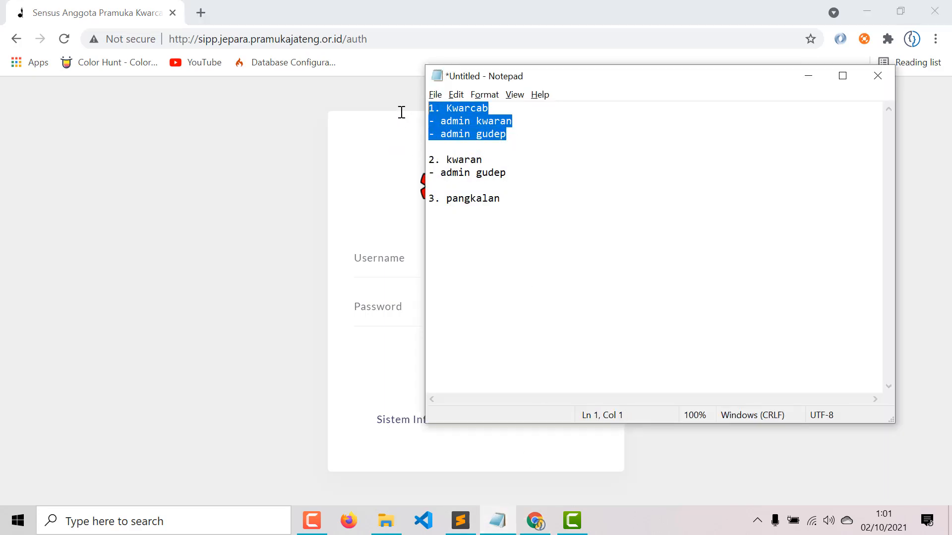
- Log in with the gudep admin username and saved password, and dismiss the success message
click(353, 201)
click(427, 265)
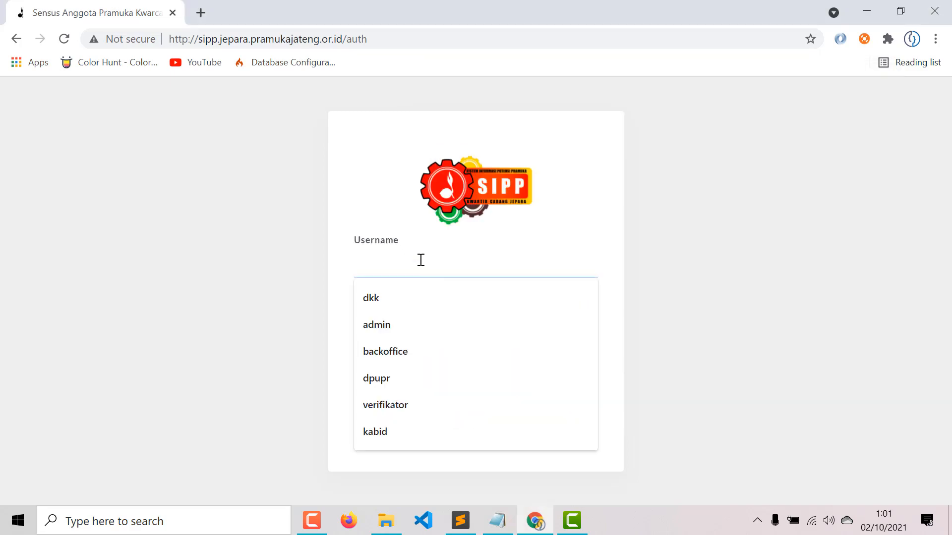
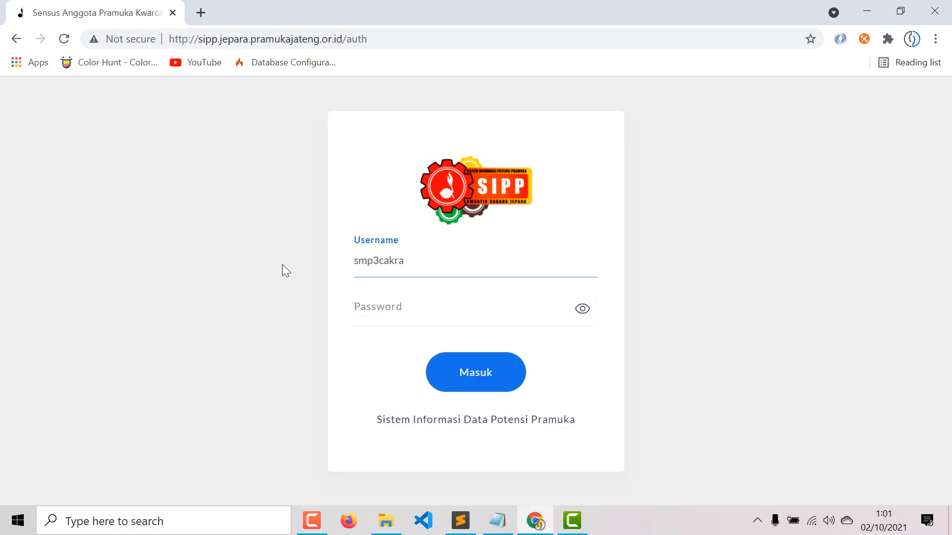
key(ctrl+a)
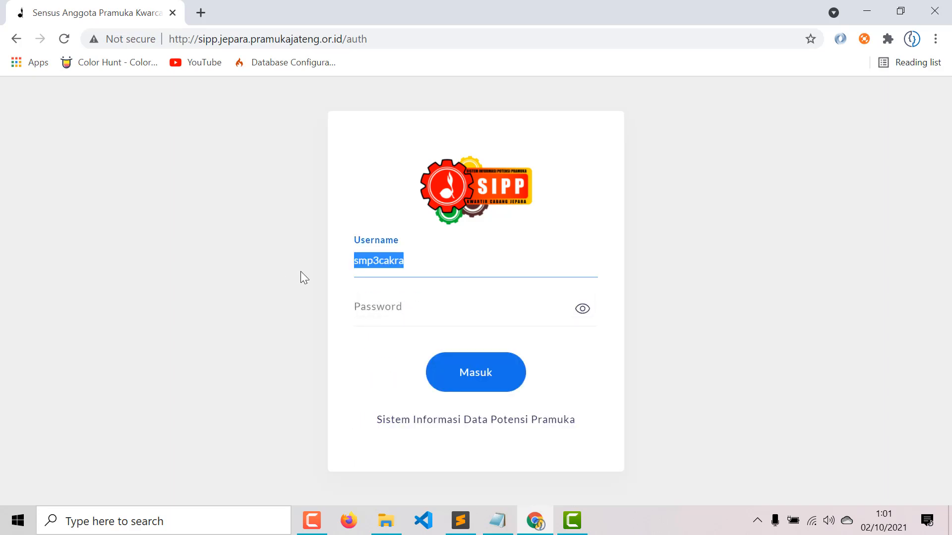
click(454, 309)
key(ctrl+v)
click(479, 391)
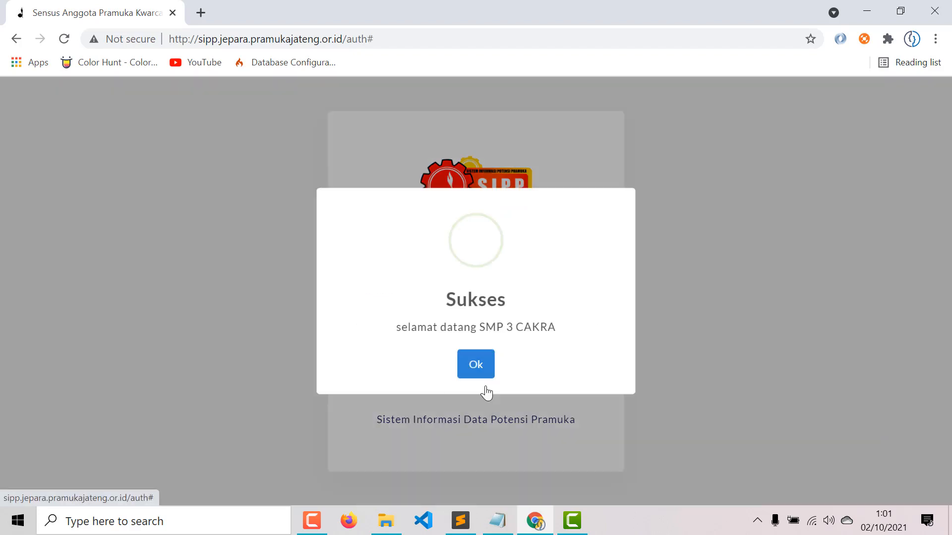
click(476, 379)
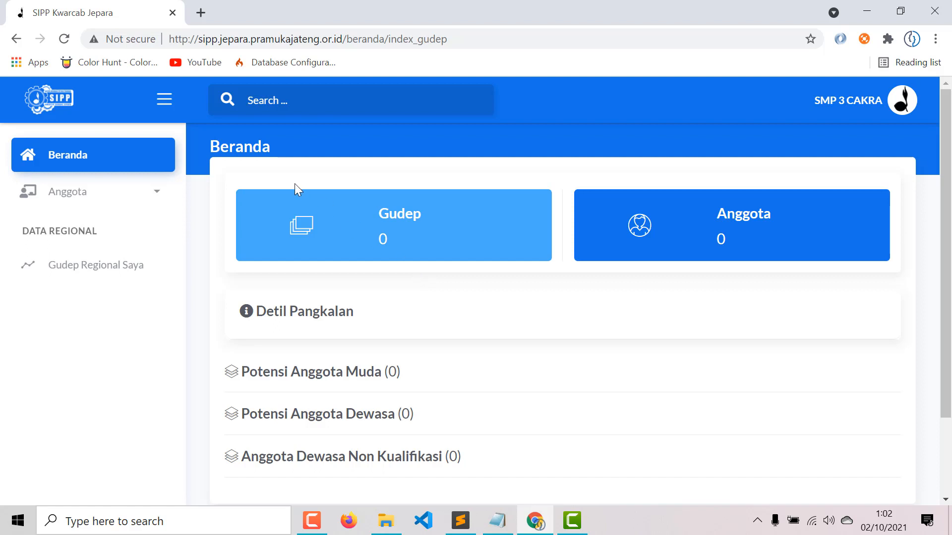
scroll(470, 287, down, 2)
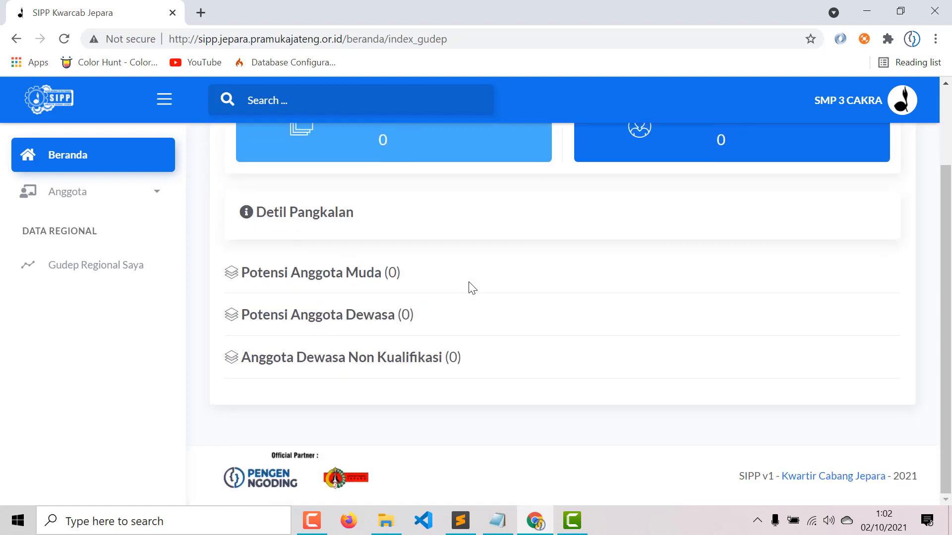
scroll(469, 288, up, 1)
scroll(571, 248, up, 1)
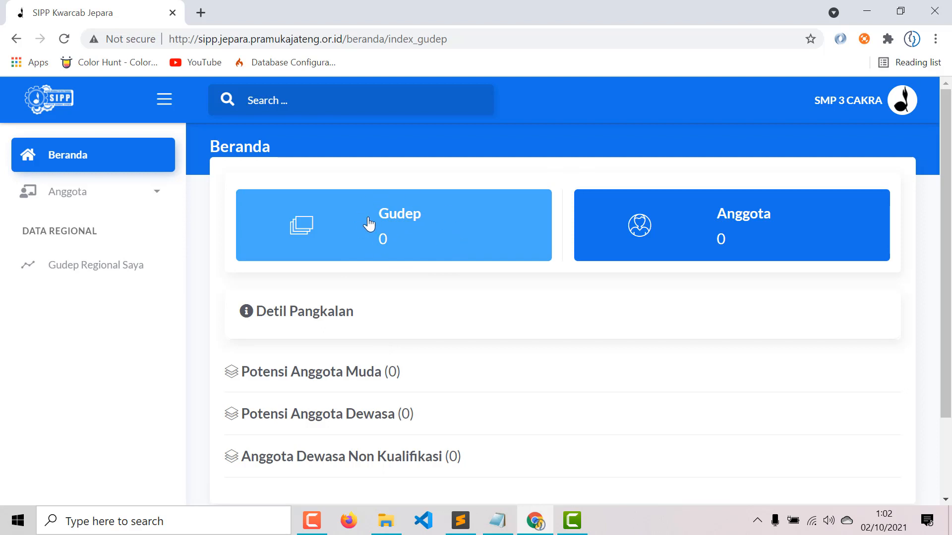
click(74, 264)
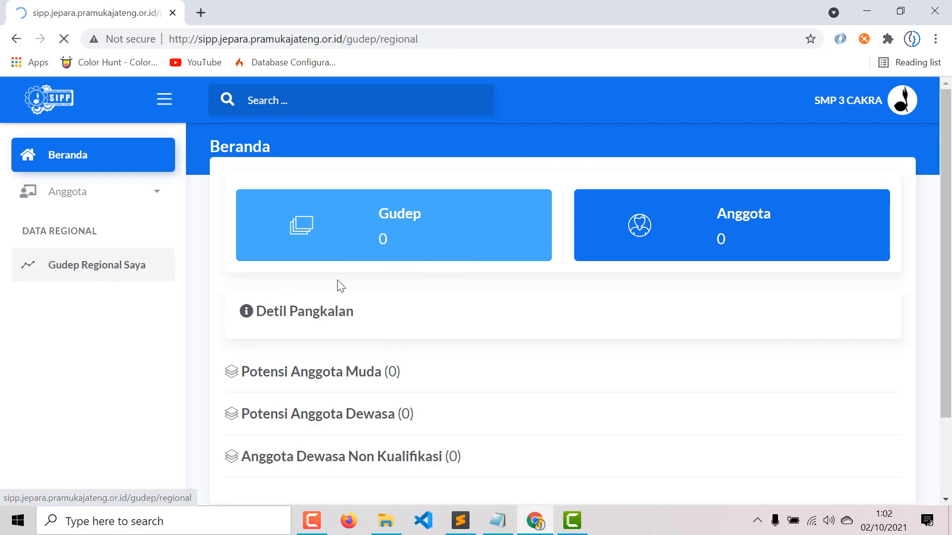
click(87, 162)
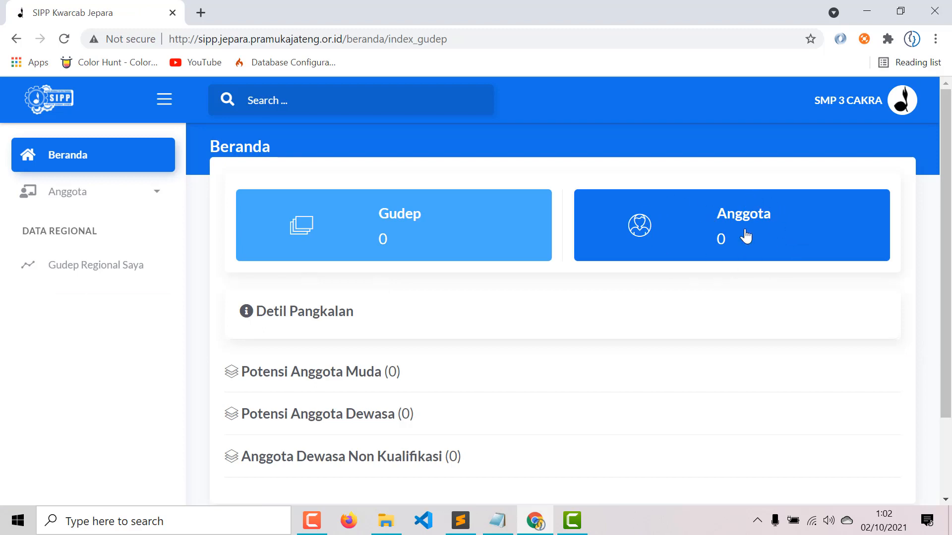
scroll(342, 213, down, 2)
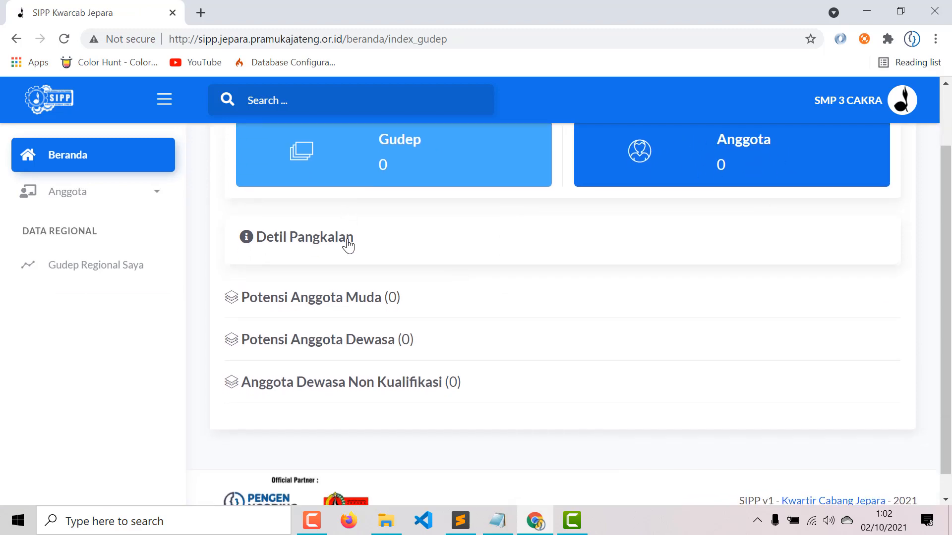
- Expand Detil Pangkalan and replace the address, both heads' names and Jumlah Pembina with '-'
click(350, 240)
scroll(350, 245, down, 1)
scroll(351, 244, down, 2)
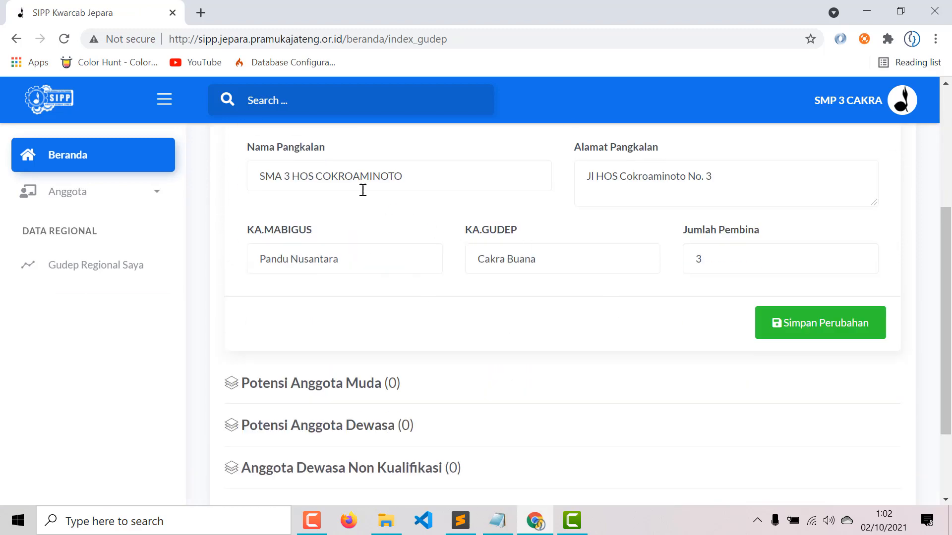
drag(704, 259, 676, 270)
drag(738, 177, 564, 197)
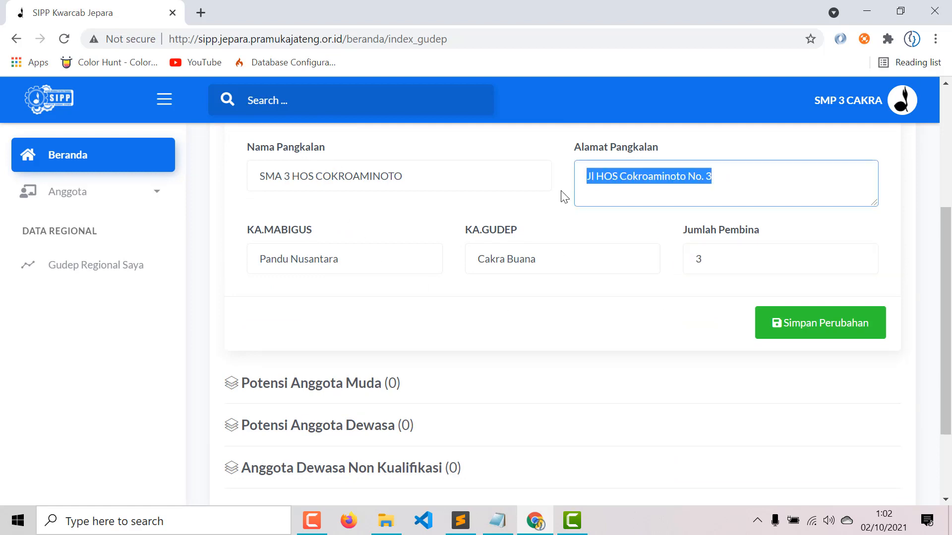
text(-)
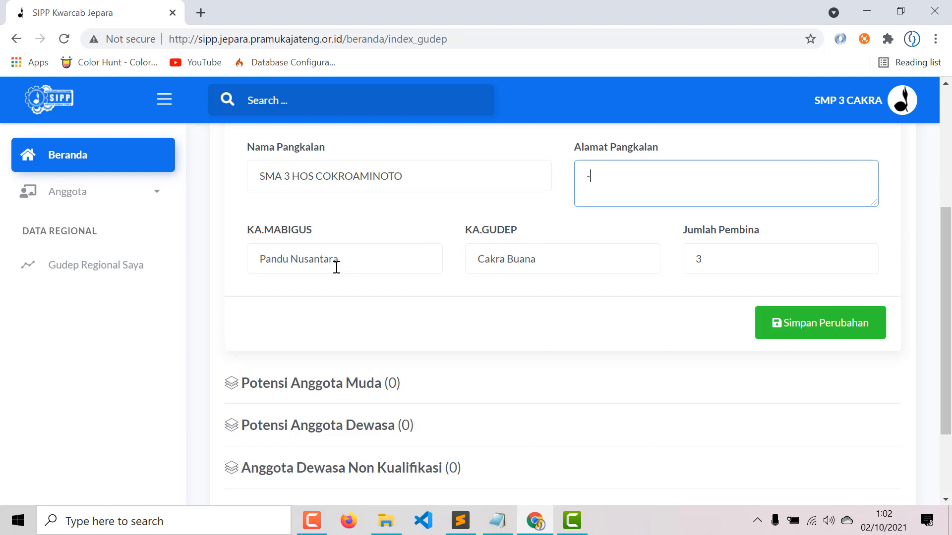
drag(337, 267, 194, 269)
text(-)
drag(538, 260, 416, 281)
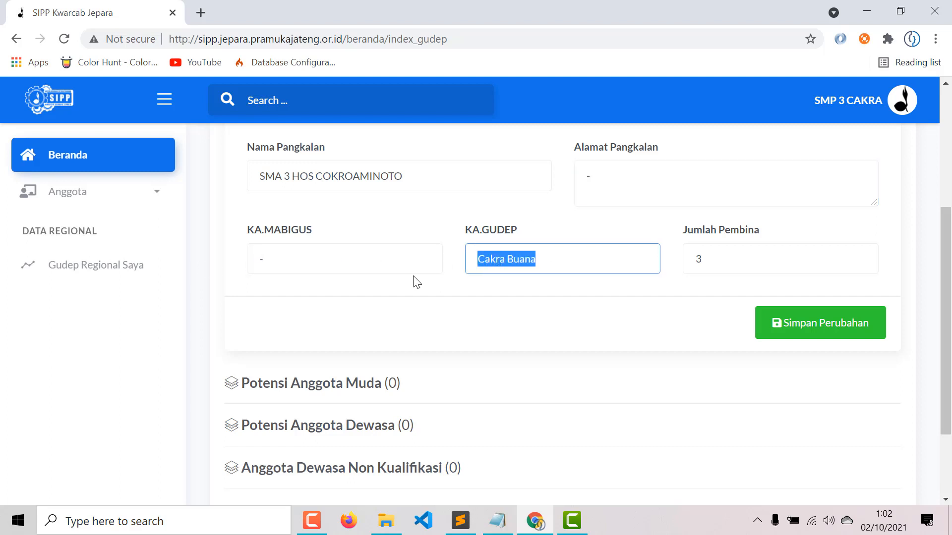
text(-)
drag(713, 252, 669, 265)
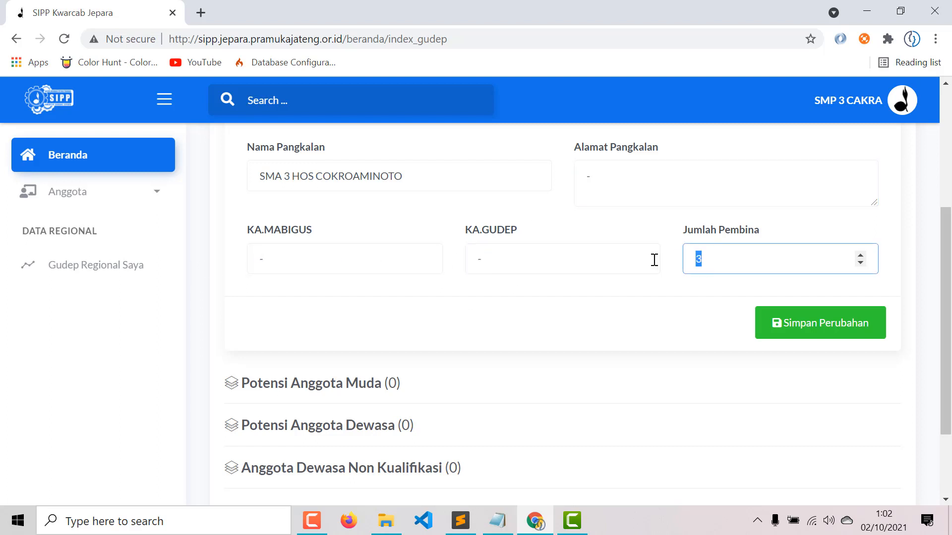
text(-)
- Inspect the Nama Pangkalan, address, KA.MABIGUS, KA.GUDEP and Jumlah Pembina values in the form
scroll(663, 293, up, 4)
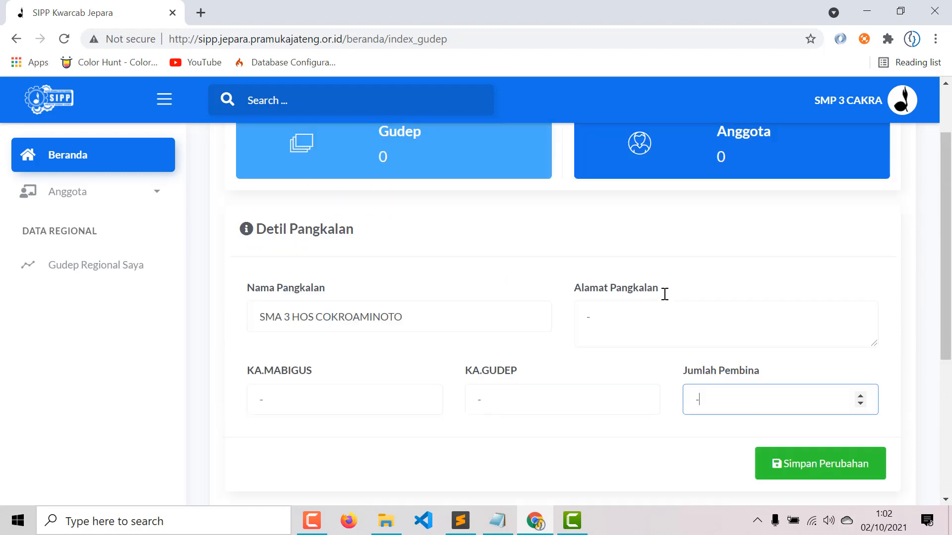
scroll(666, 300, down, 3)
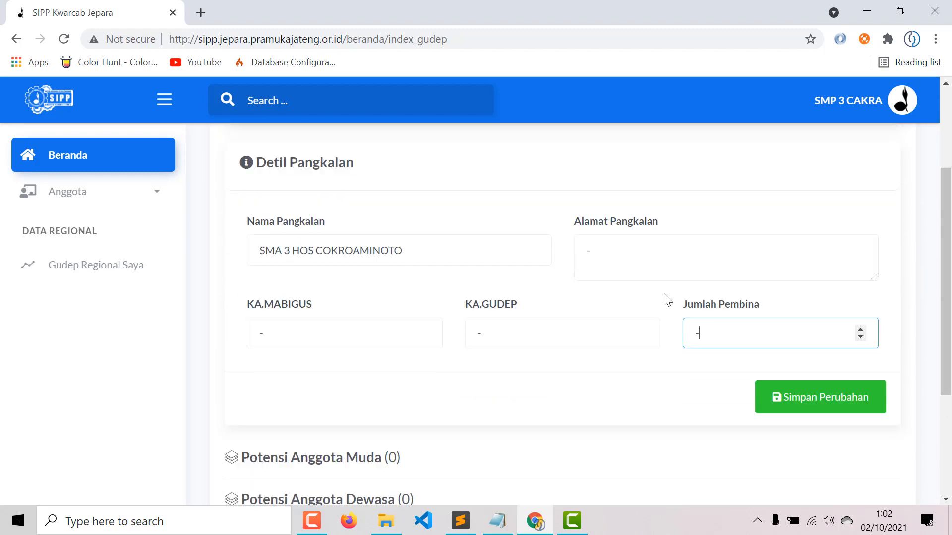
click(614, 248)
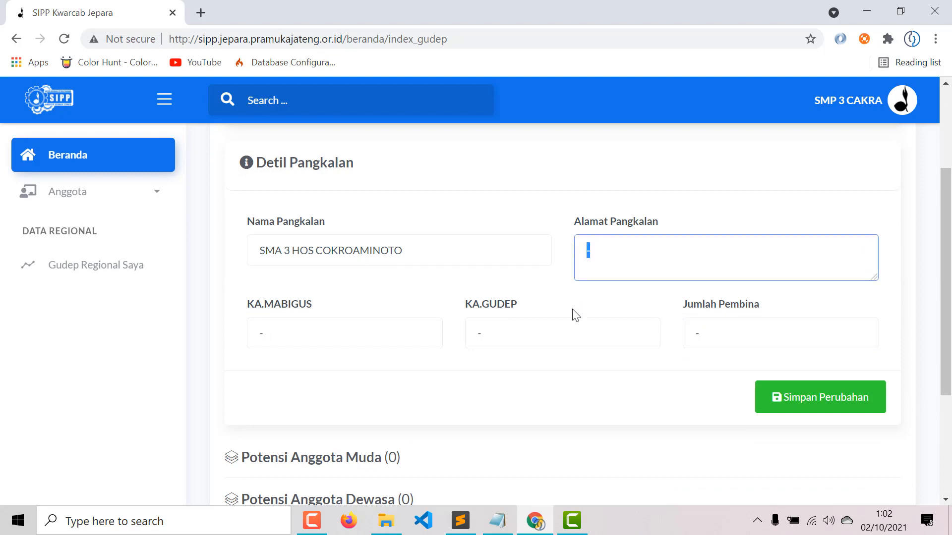
click(475, 335)
double_click(249, 342)
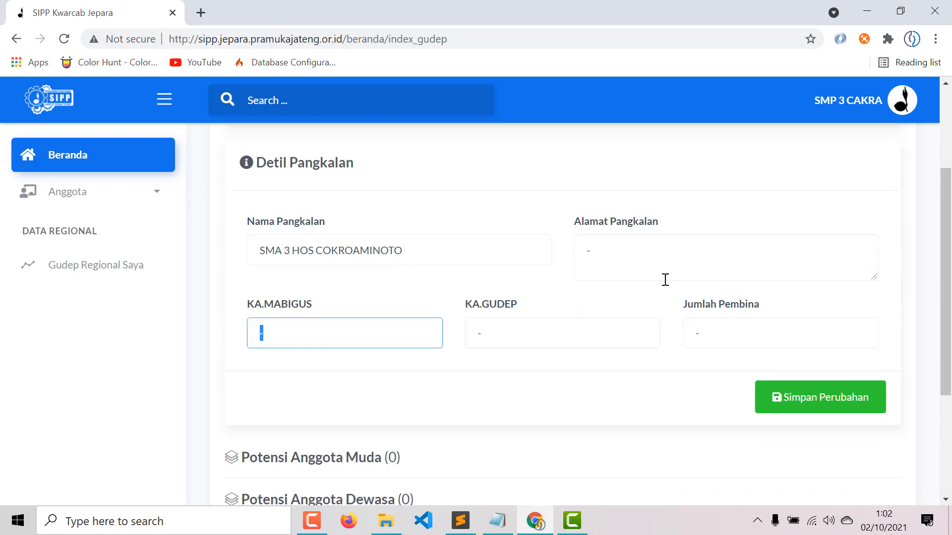
drag(460, 254, 240, 258)
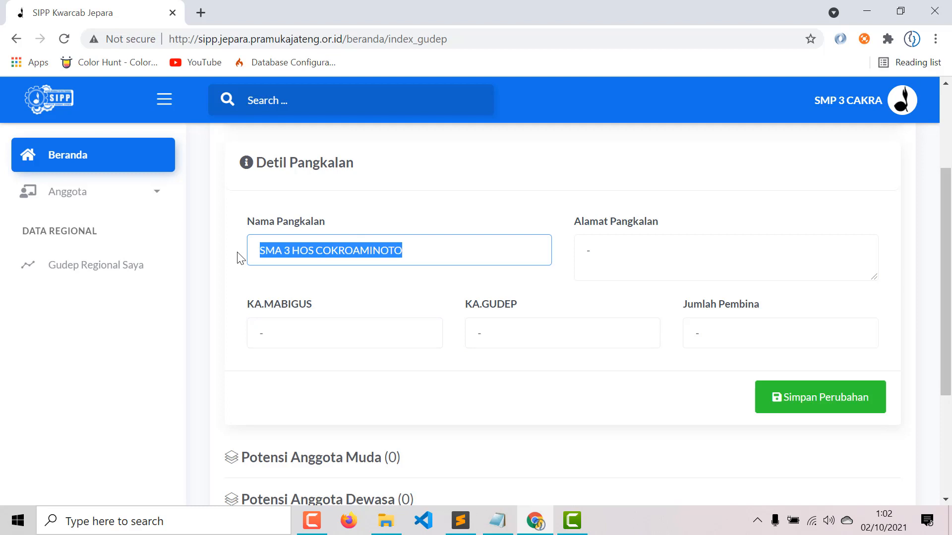
double_click(645, 269)
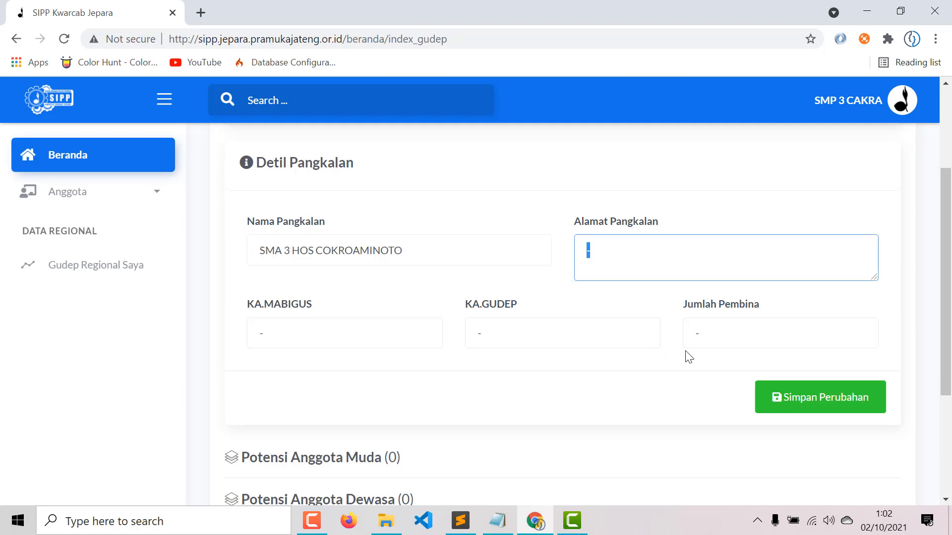
double_click(760, 333)
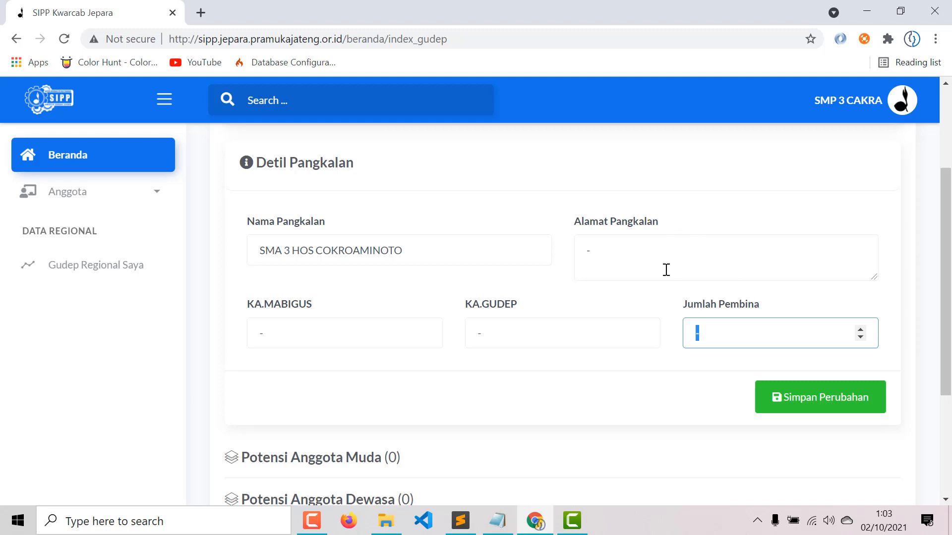
click(616, 253)
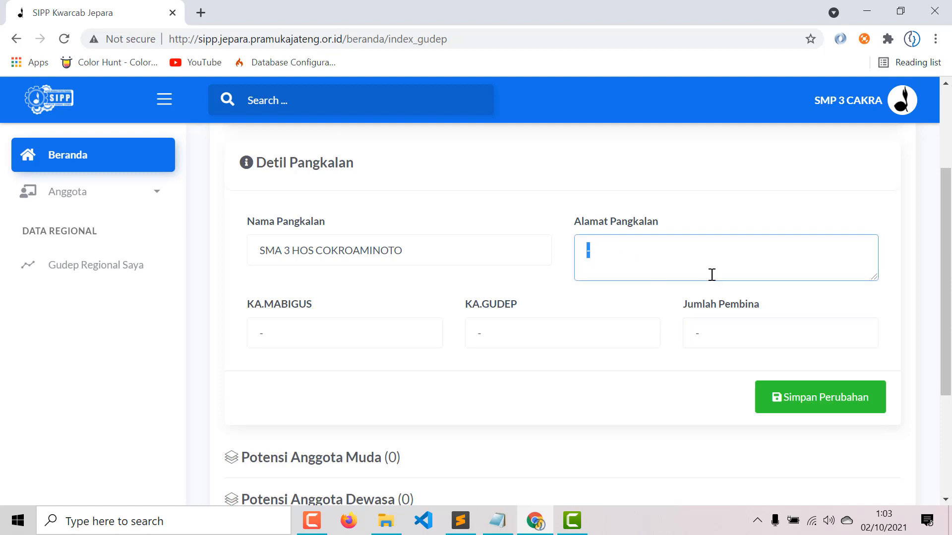
key(ctrl+a)
key(Tab)
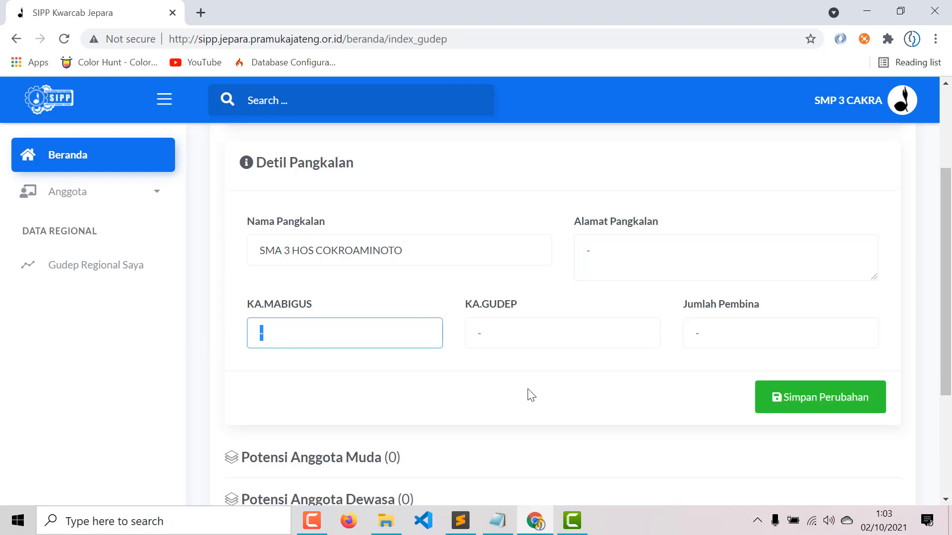
key(Tab)
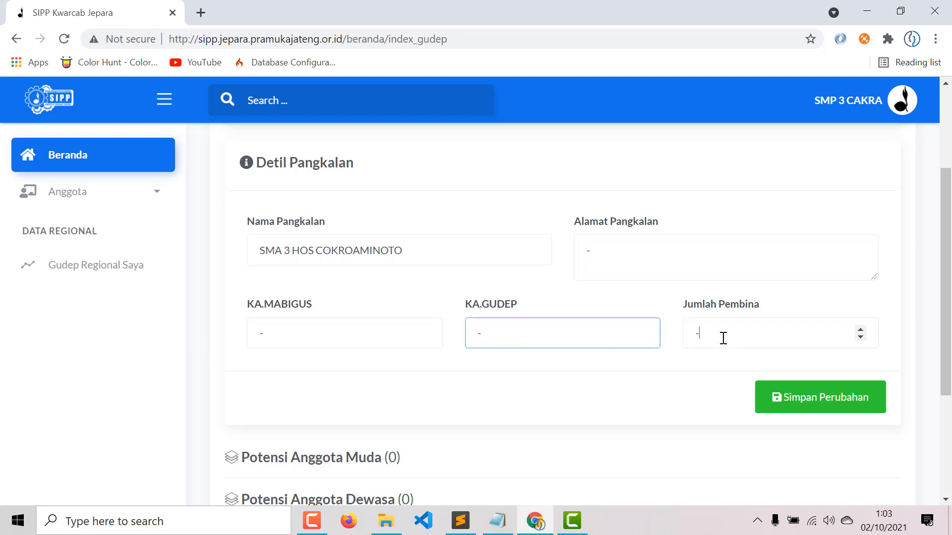
key(Tab)
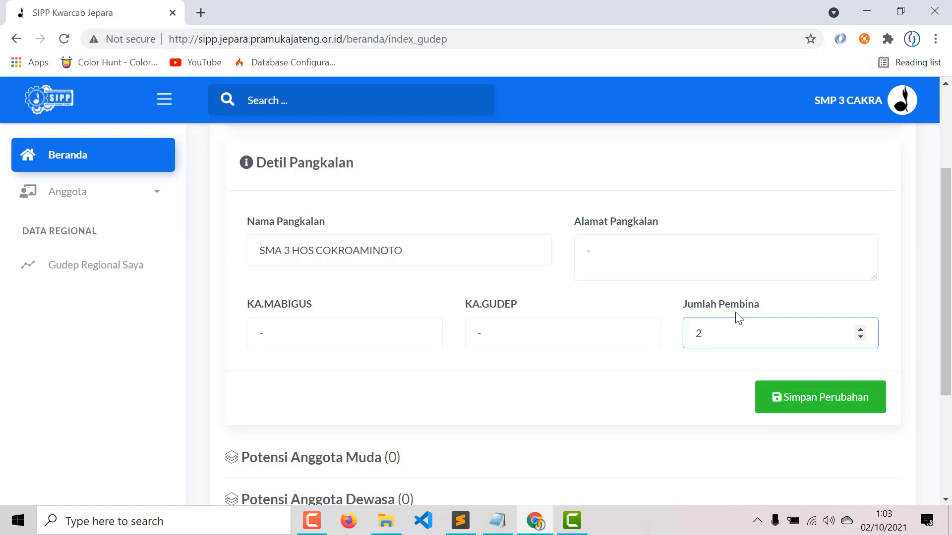
- Enter the KA.MABIGUS and KA.GUDEP heads' names, save the base details, and reopen the panel
double_click(583, 260)
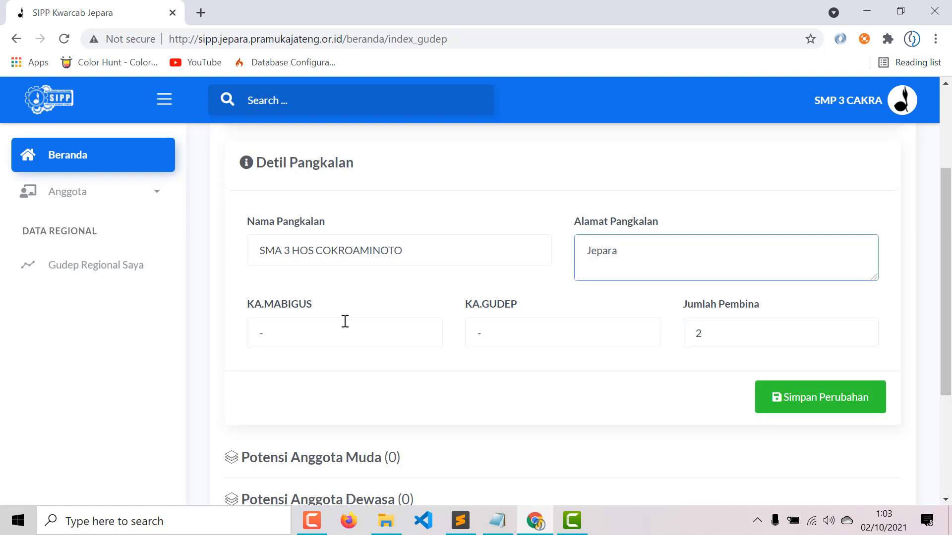
double_click(307, 327)
key(BackSpace)
text(Agu)
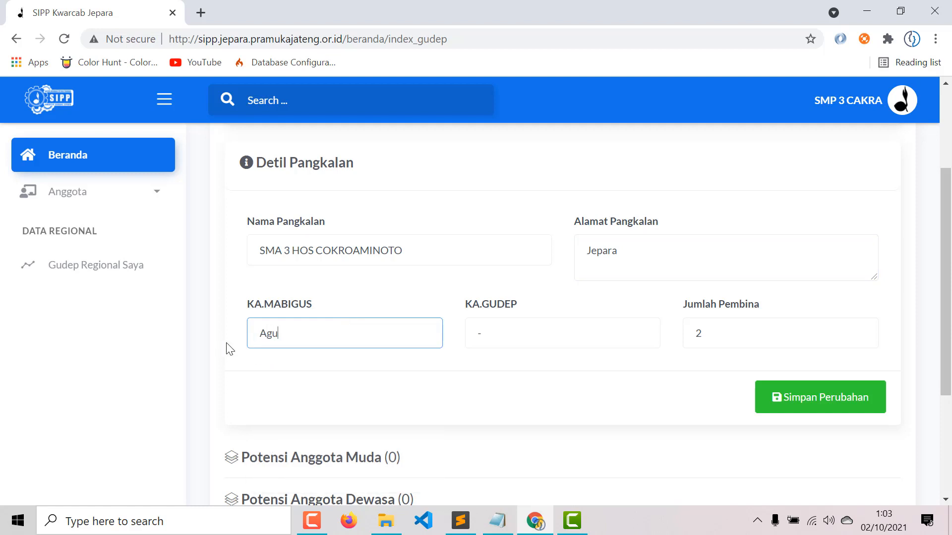
key(BackSpace)
key(BackSpace)
key(BackSpace)
text(Agus)
key(Tab)
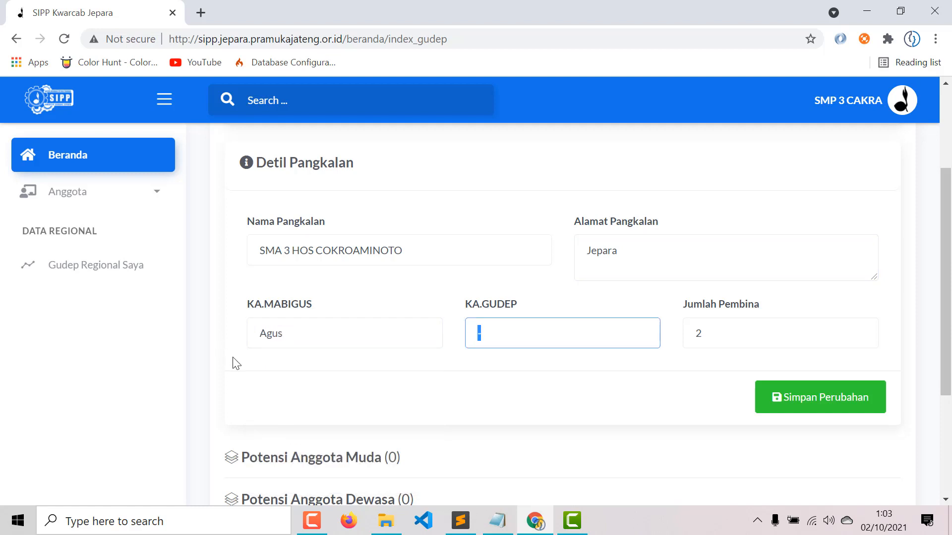
text(Wawan)
click(775, 409)
click(547, 124)
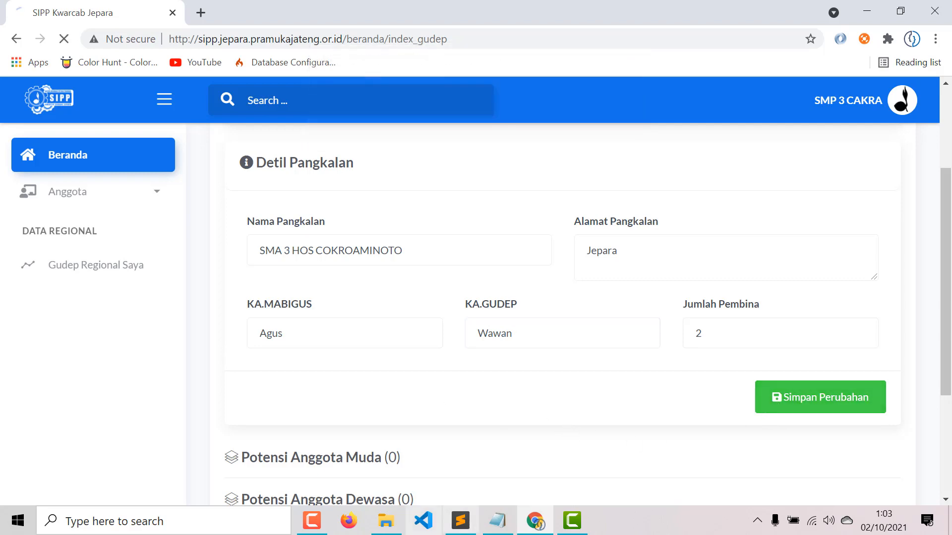
click(388, 323)
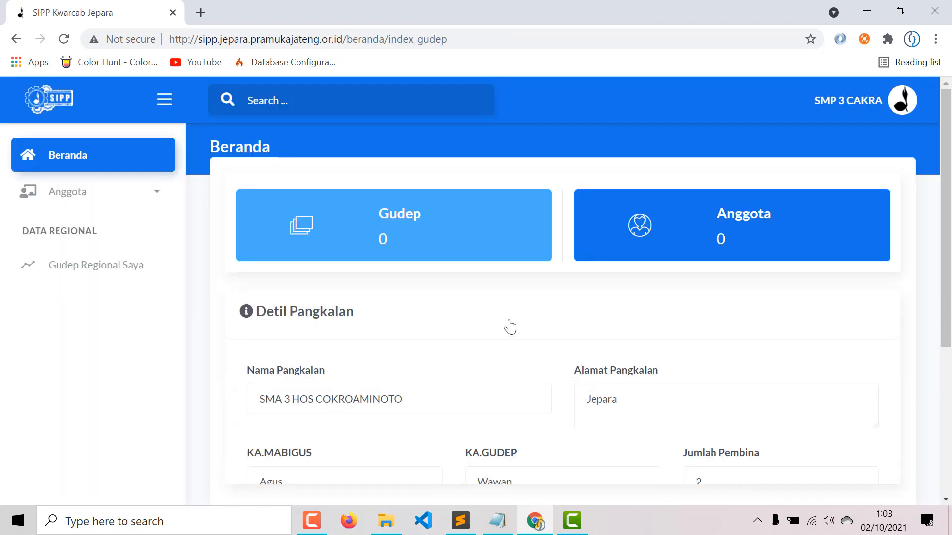
- Collapse Detil Pangkalan and show the Siaga, Penggalang, Penegak and Pandega counts under Potensi Anggota Muda
scroll(694, 287, down, 4)
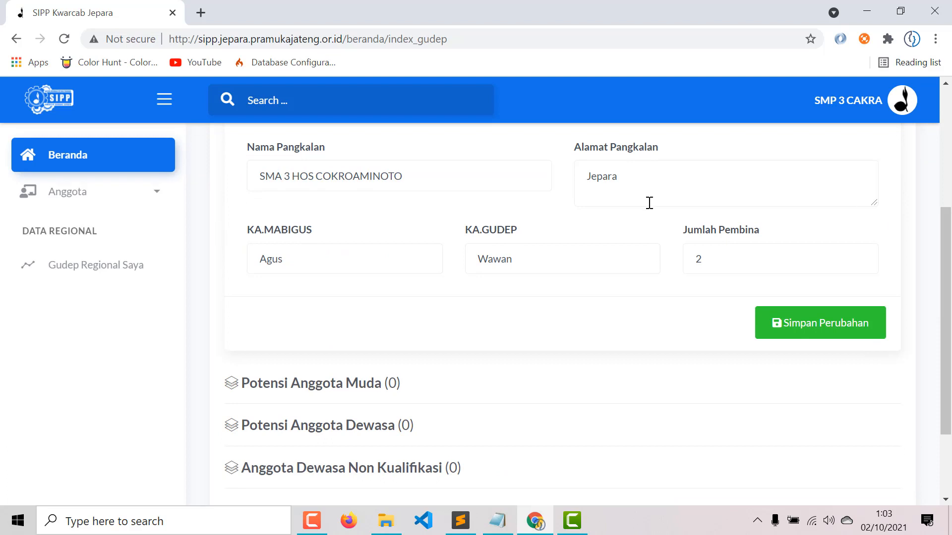
scroll(476, 332, up, 4)
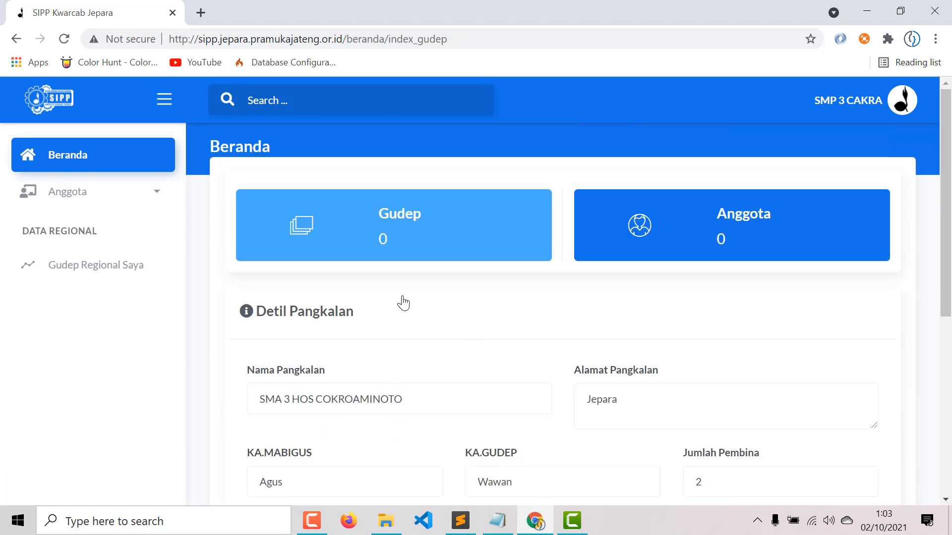
click(351, 323)
scroll(350, 333, down, 2)
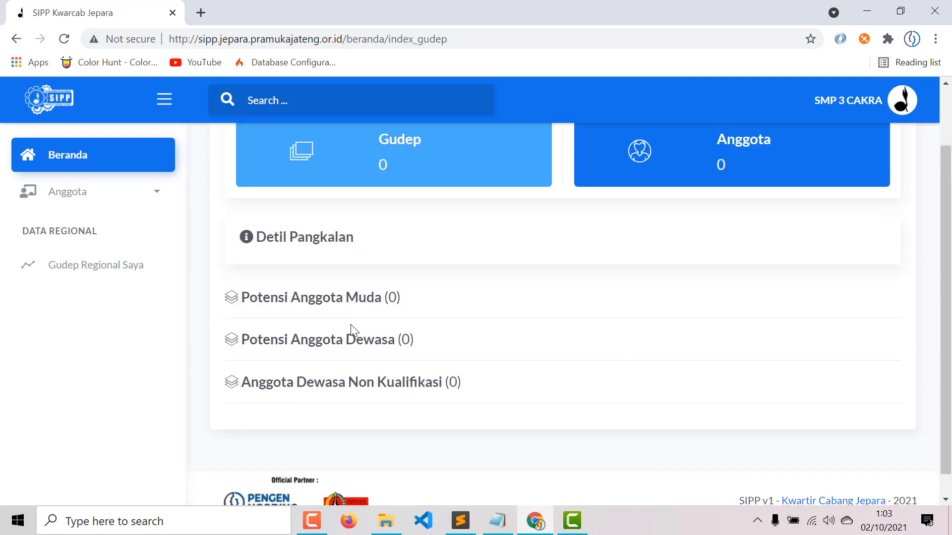
click(369, 304)
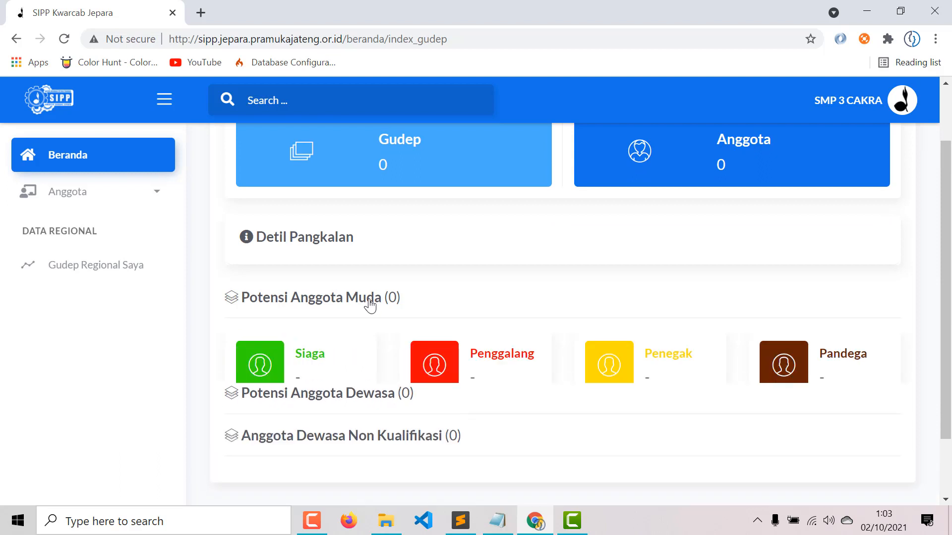
click(315, 357)
click(496, 361)
click(707, 357)
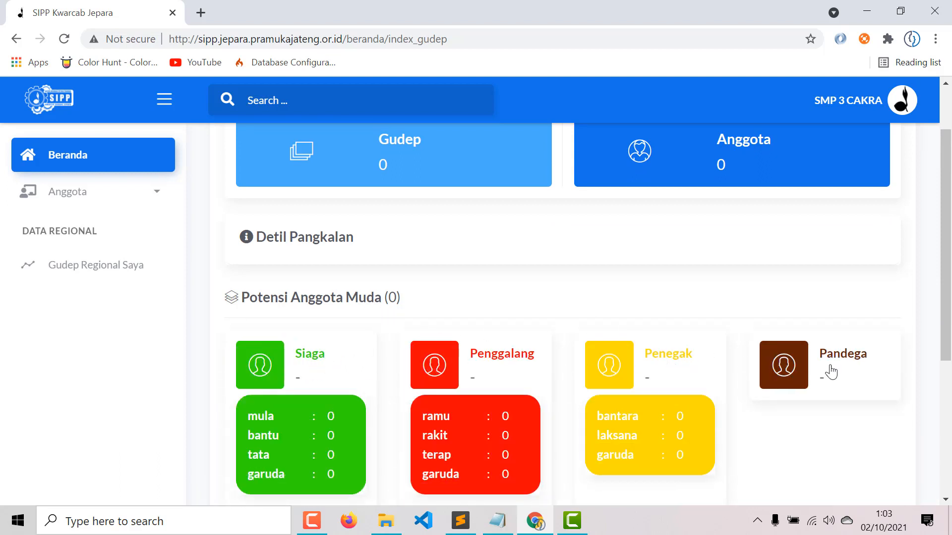
click(859, 356)
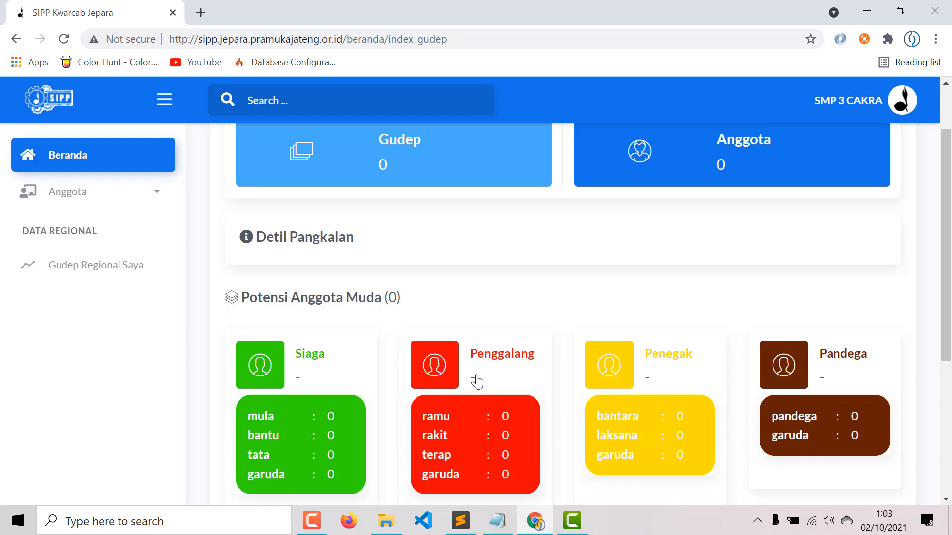
- Review the adult member sections, then collapse Anggota Muda, Anggota Dewasa and Non Kualifikasi
scroll(511, 419, down, 2)
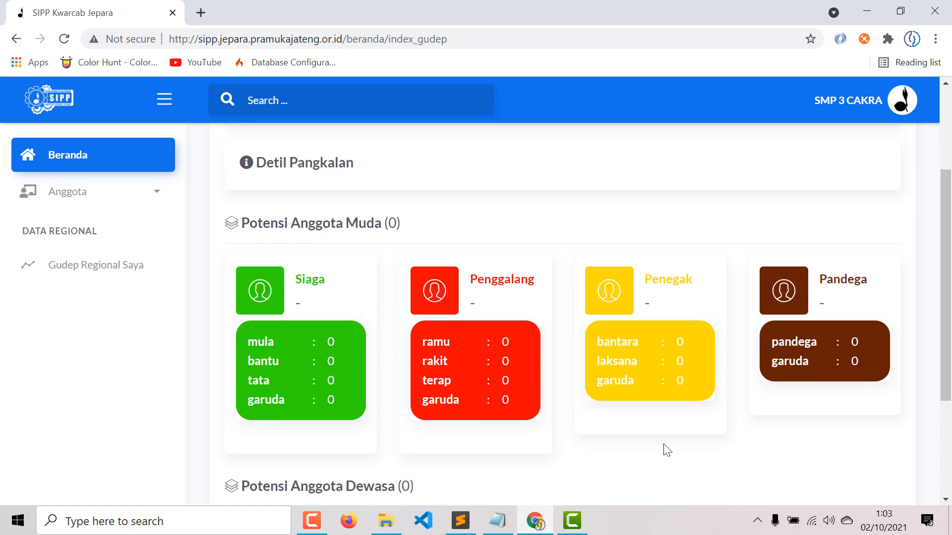
scroll(466, 327, down, 2)
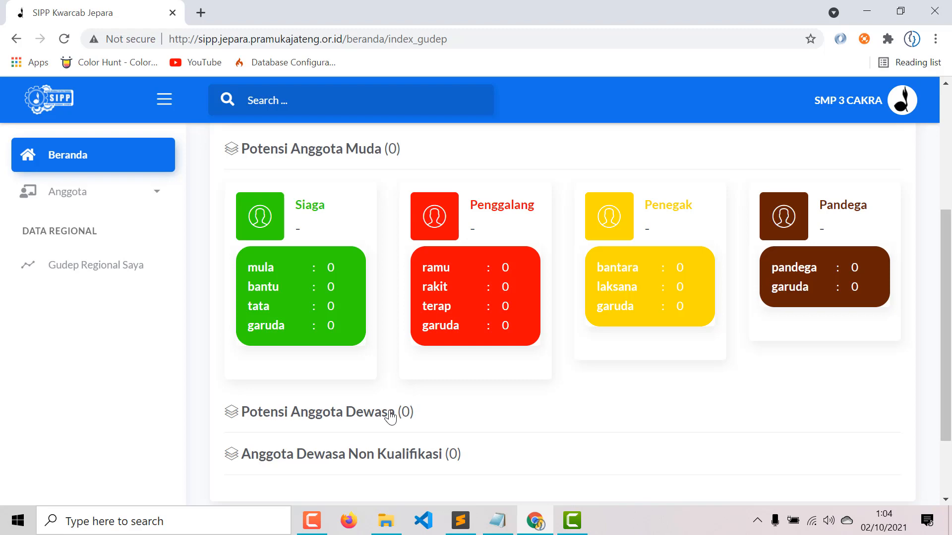
scroll(391, 414, down, 4)
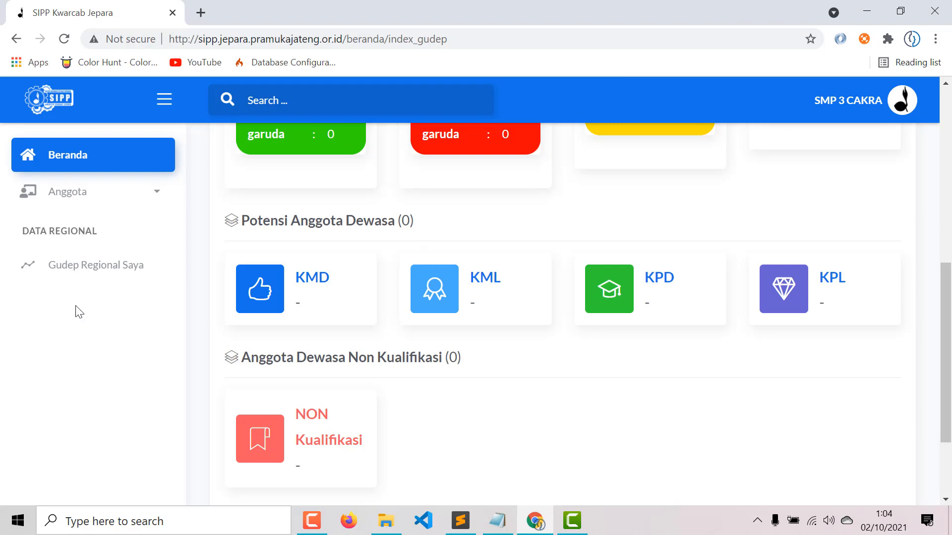
scroll(384, 306, up, 6)
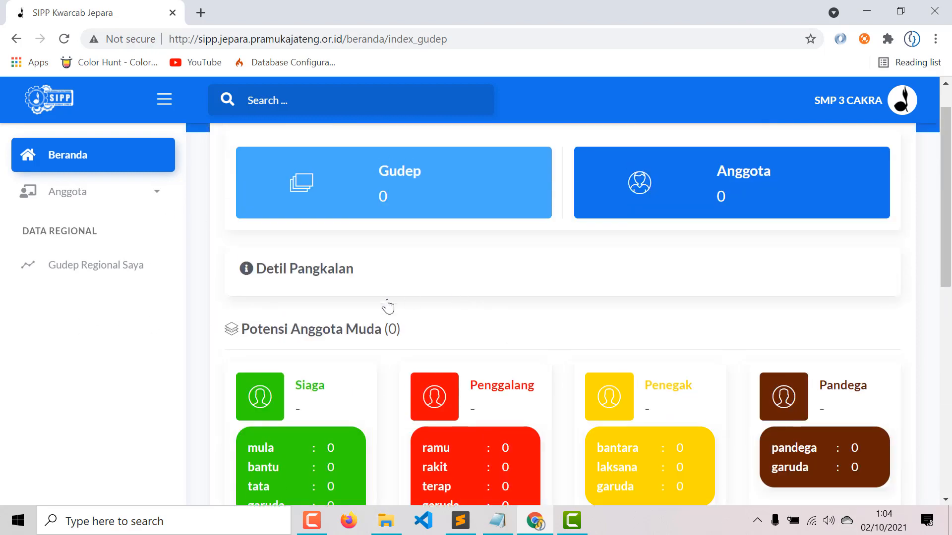
click(329, 341)
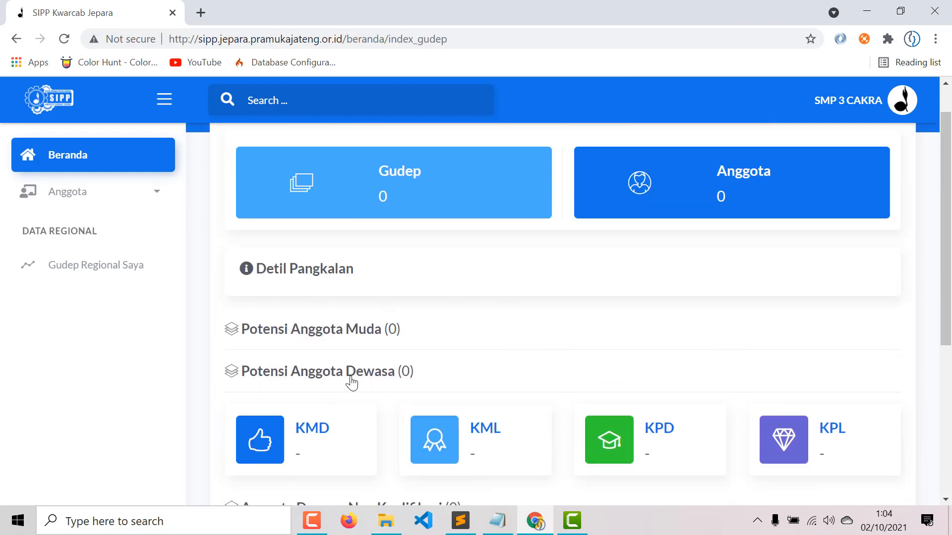
click(350, 381)
click(333, 421)
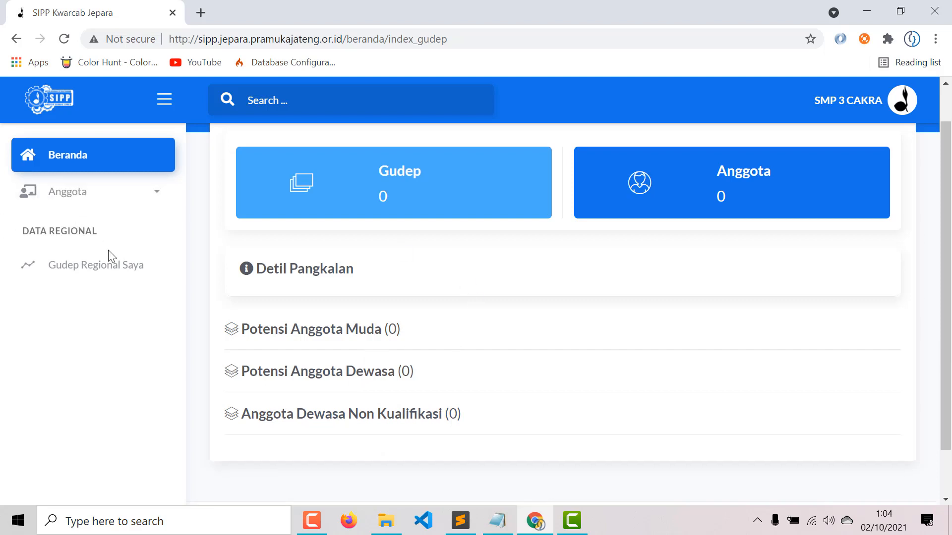
- Show the empty Gudep Regional Saya list and inspect the Tambah Gudep form, closing it unsaved
click(116, 279)
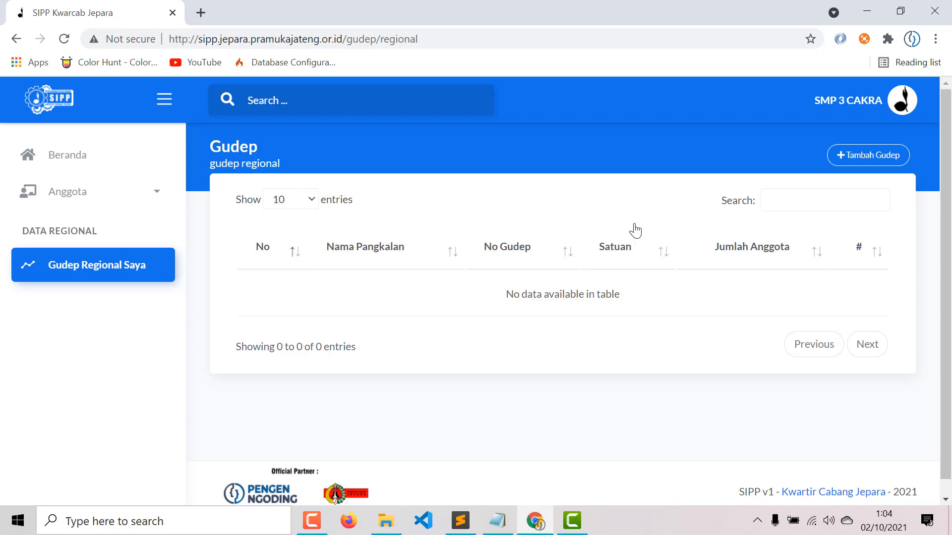
click(861, 157)
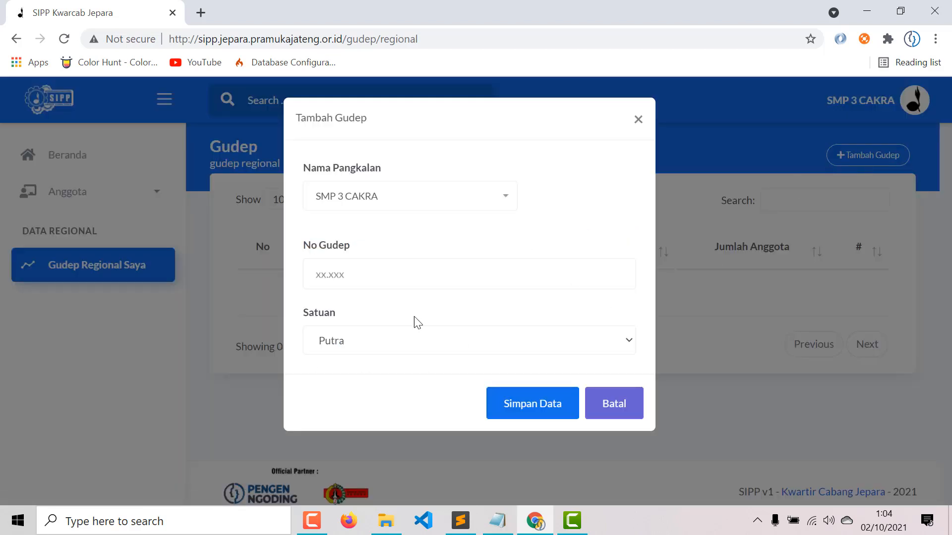
click(369, 210)
click(354, 281)
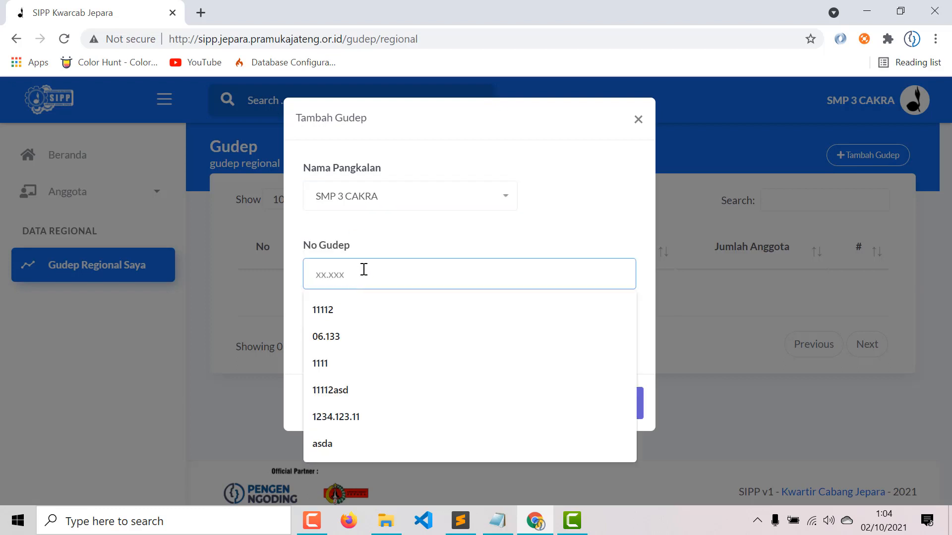
click(389, 268)
click(386, 289)
click(638, 119)
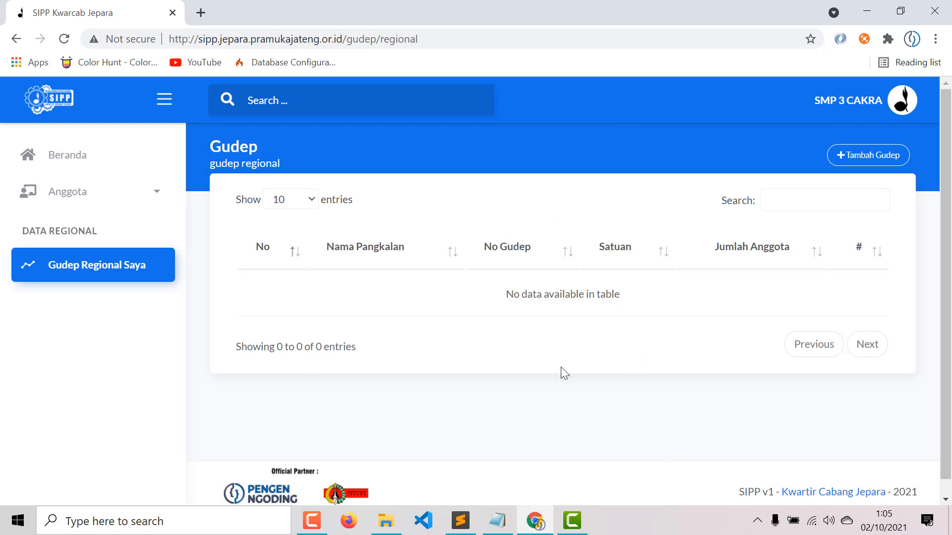
click(903, 109)
- View the KODE KWARRAN and KODE PANGKALAN tabs of the account profile, then return to the Gudep list
click(813, 182)
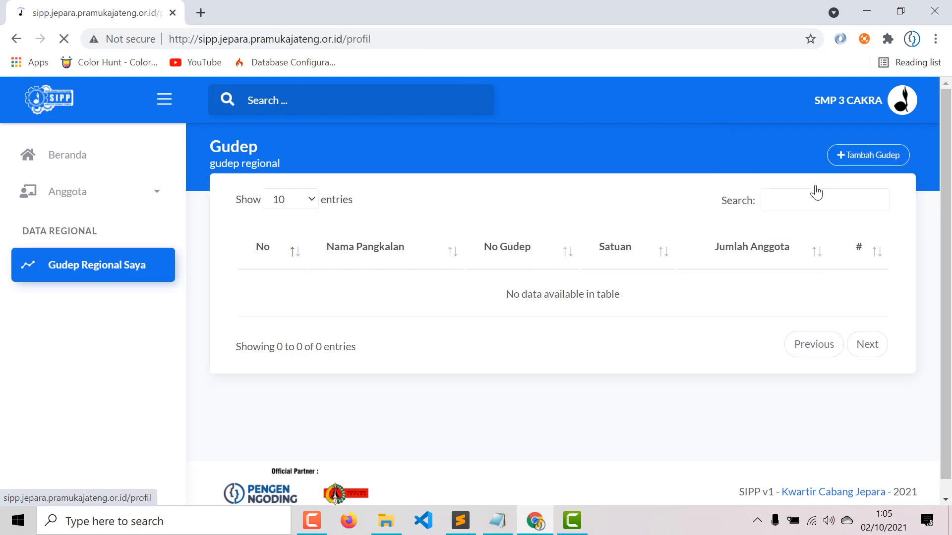
click(643, 211)
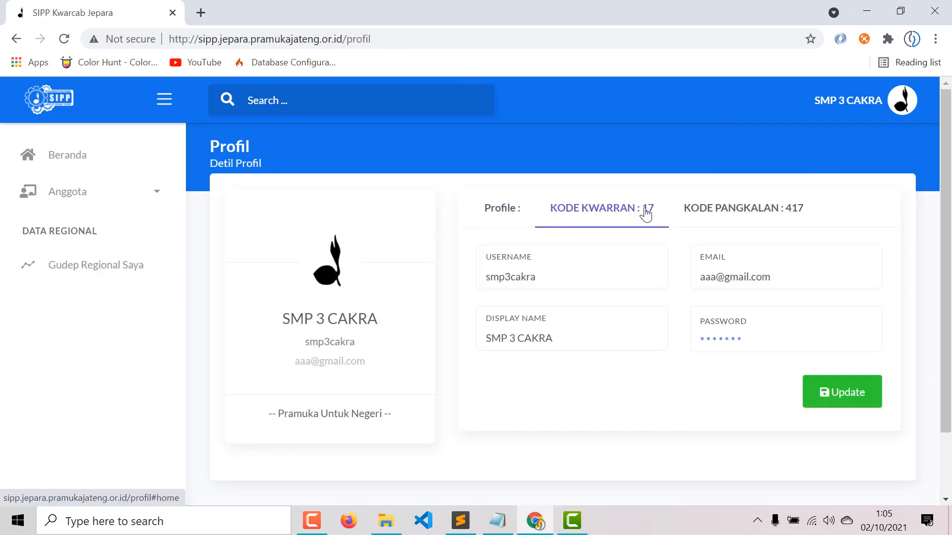
click(746, 216)
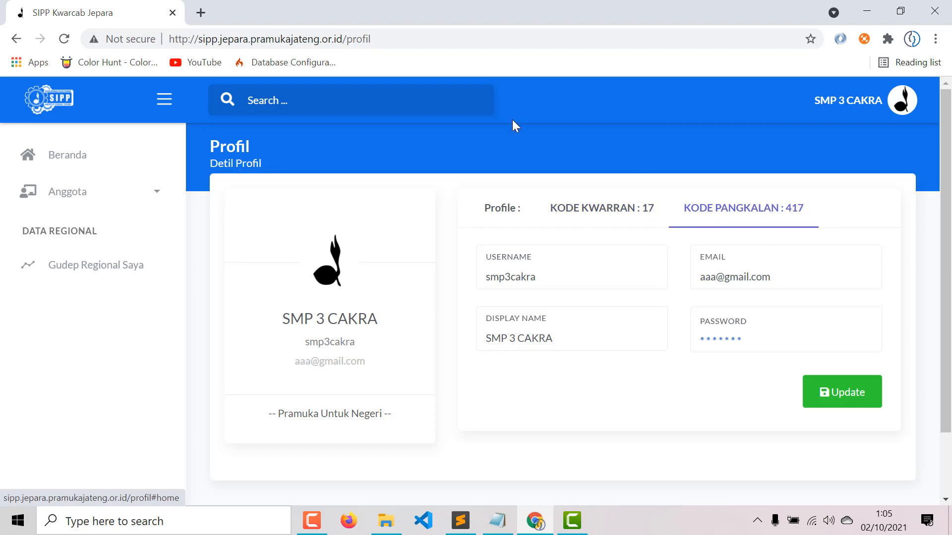
click(74, 267)
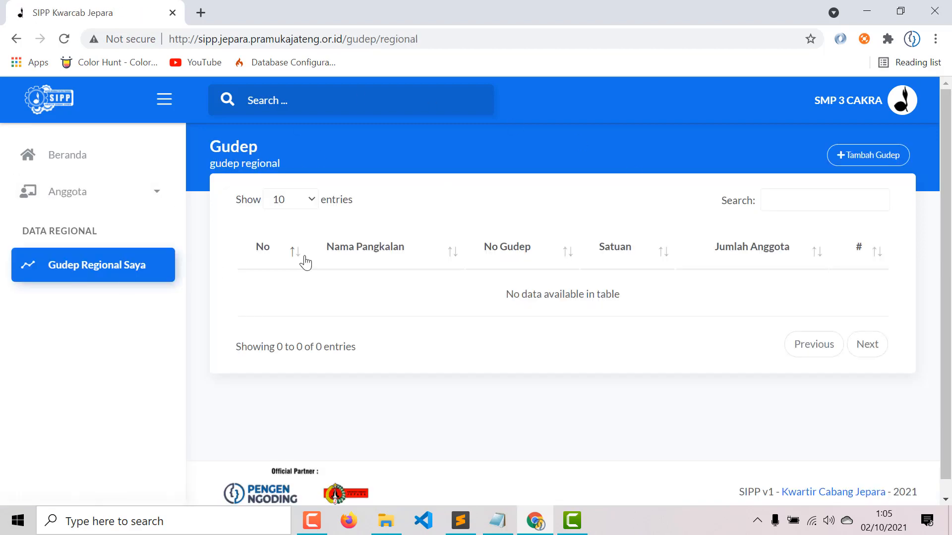
- Add gudep number 17.001 with unit Putra and save it
click(882, 160)
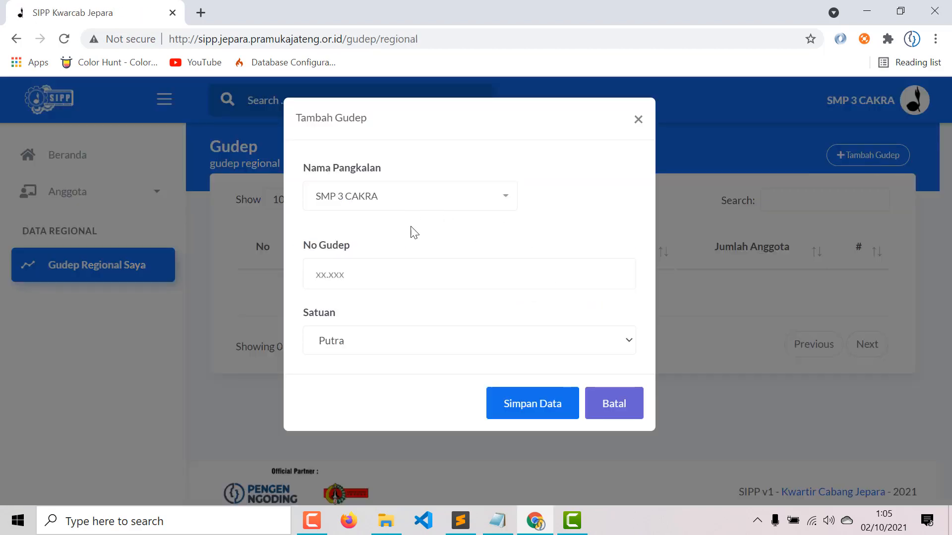
click(397, 281)
text(17)
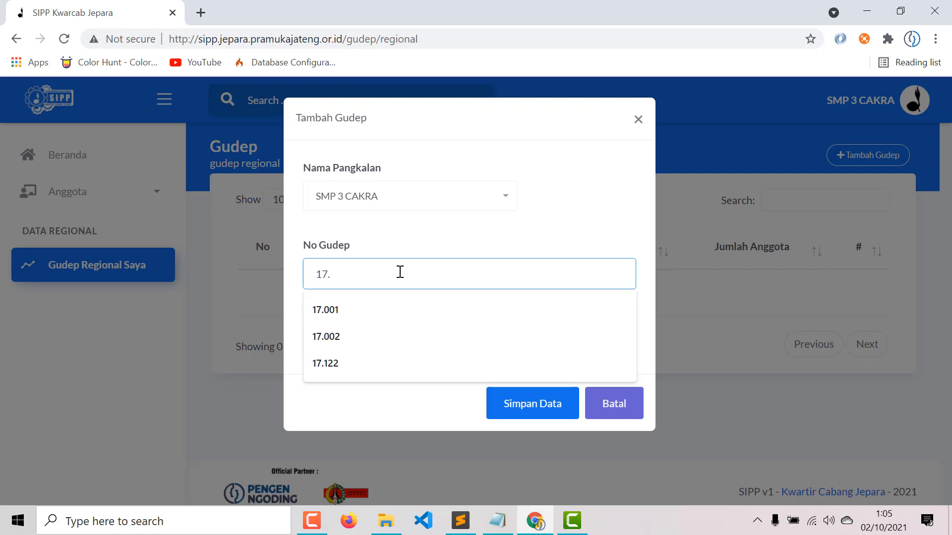
text(.1)
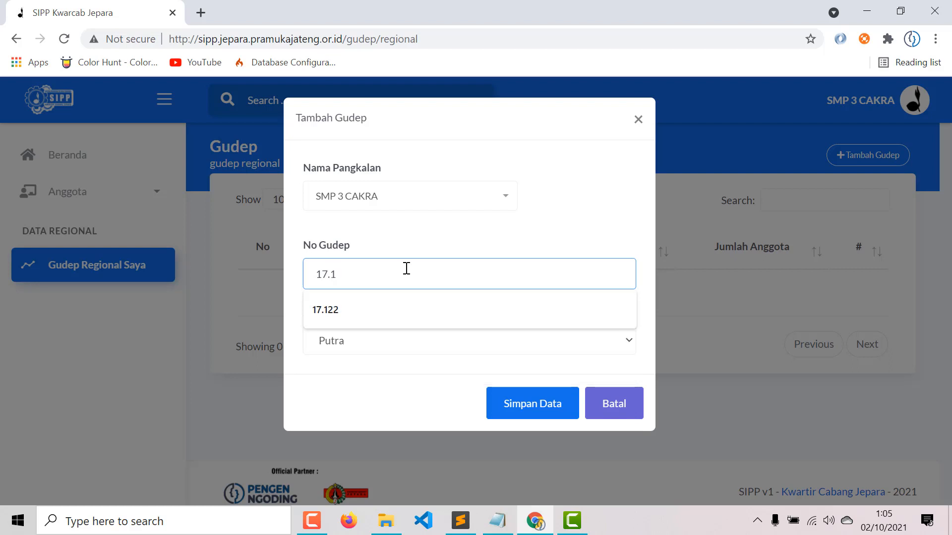
key(BackSpace)
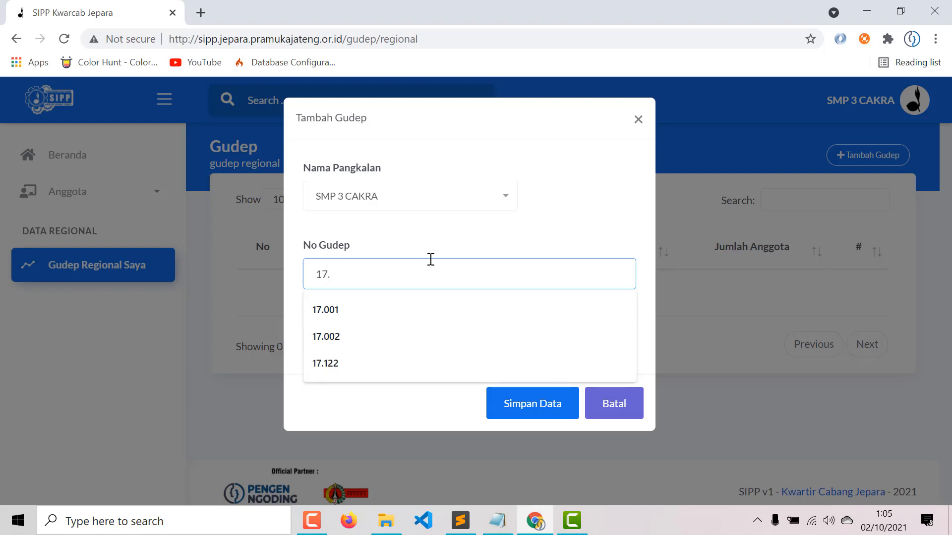
text(001)
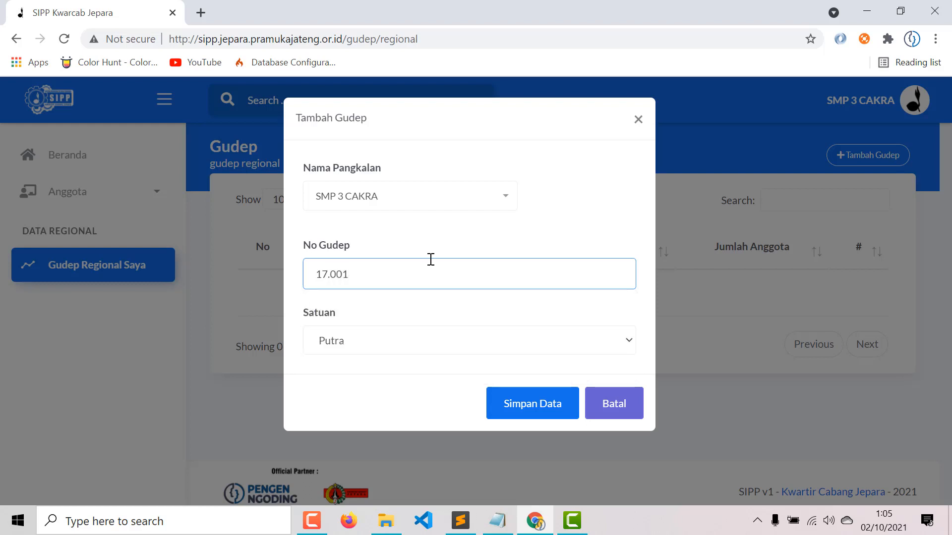
drag(331, 279, 370, 285)
click(385, 274)
drag(336, 272, 387, 282)
text(20)
drag(335, 274, 370, 282)
key(BackSpace)
text(01)
click(383, 342)
click(382, 342)
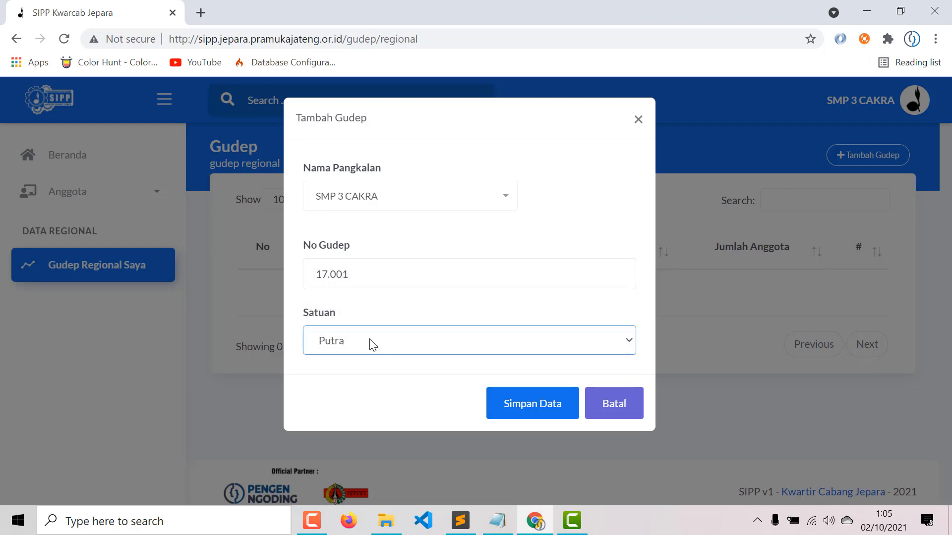
click(525, 409)
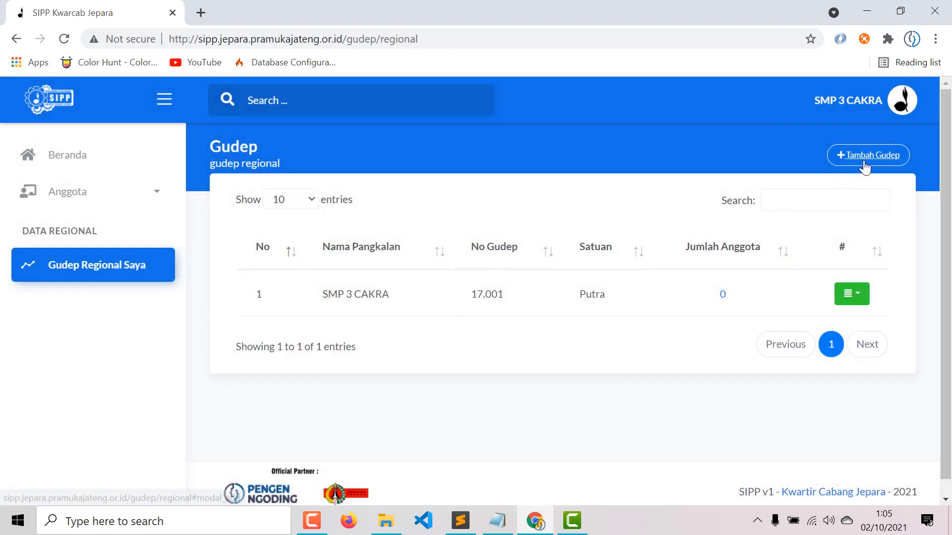
- Add gudep number 17.002 with unit Putri and save it
click(862, 162)
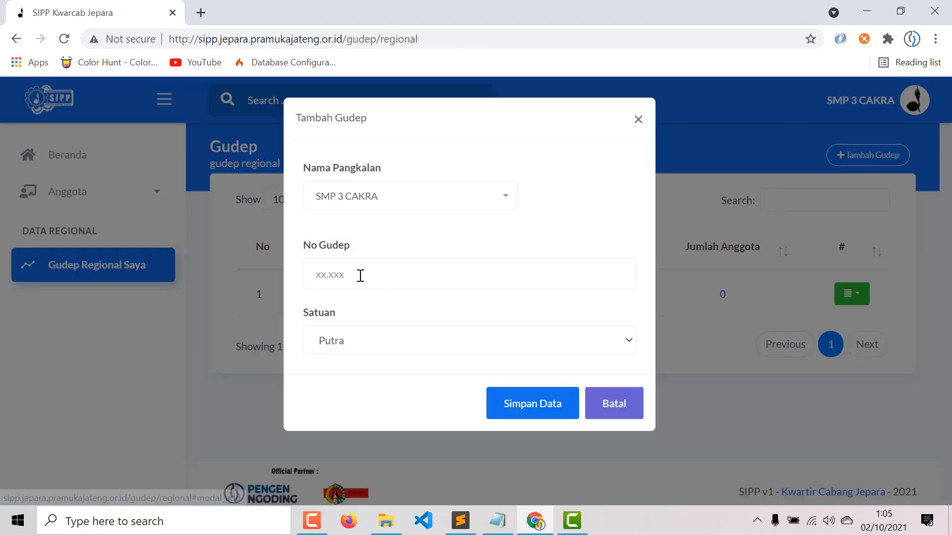
click(348, 286)
text(17.)
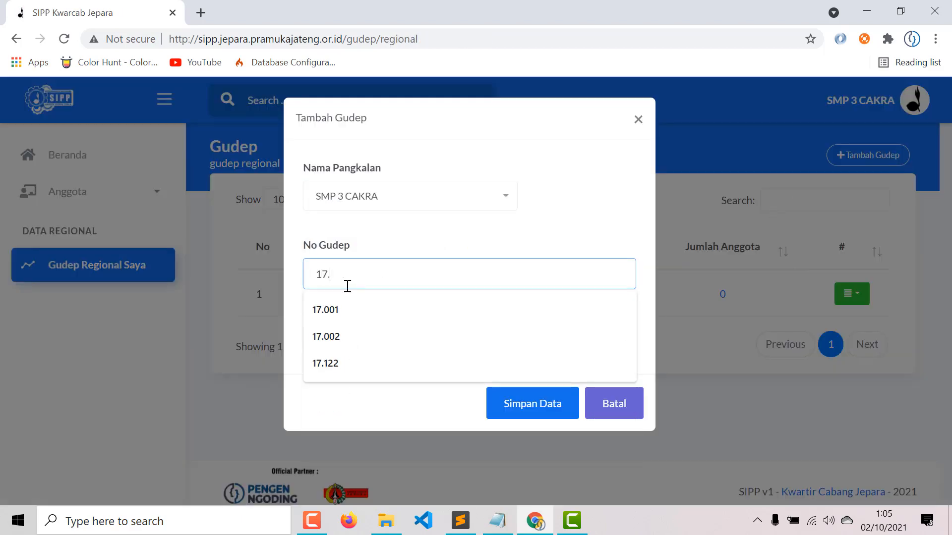
text(002)
click(358, 351)
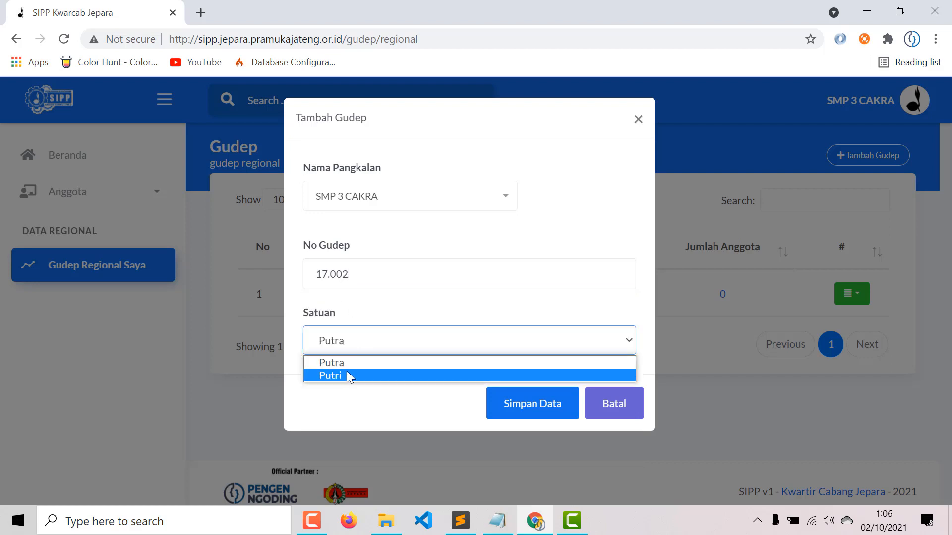
click(347, 375)
click(520, 419)
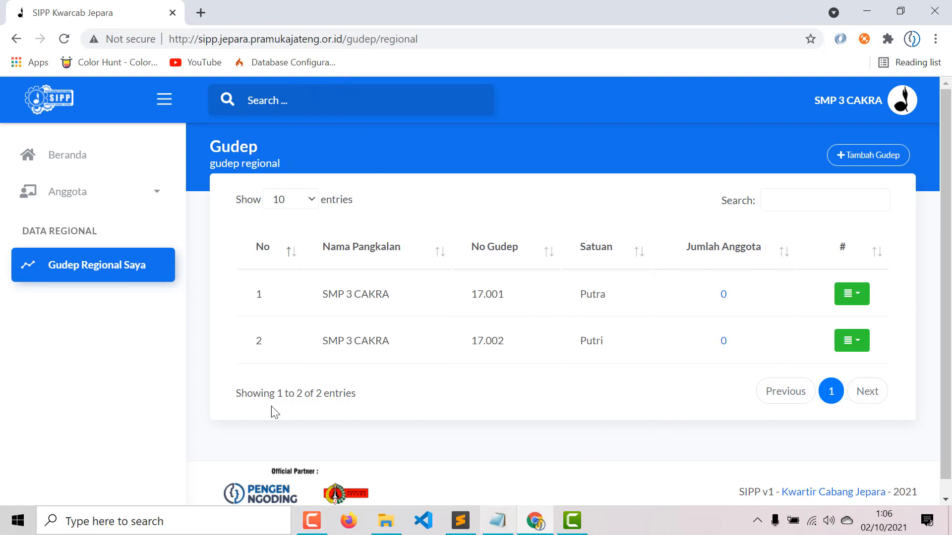
click(150, 203)
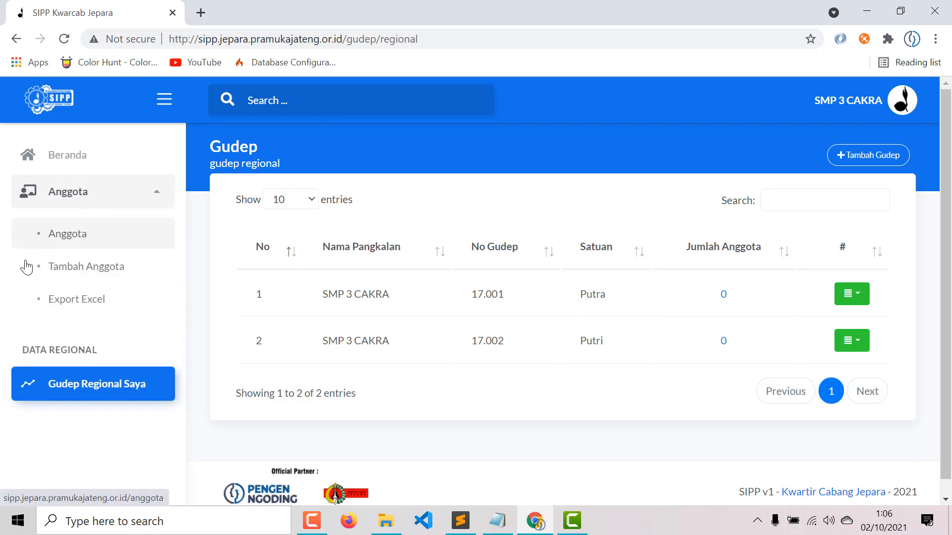
- Show the empty Anggota member list, then the Tambah Anggota form
click(88, 244)
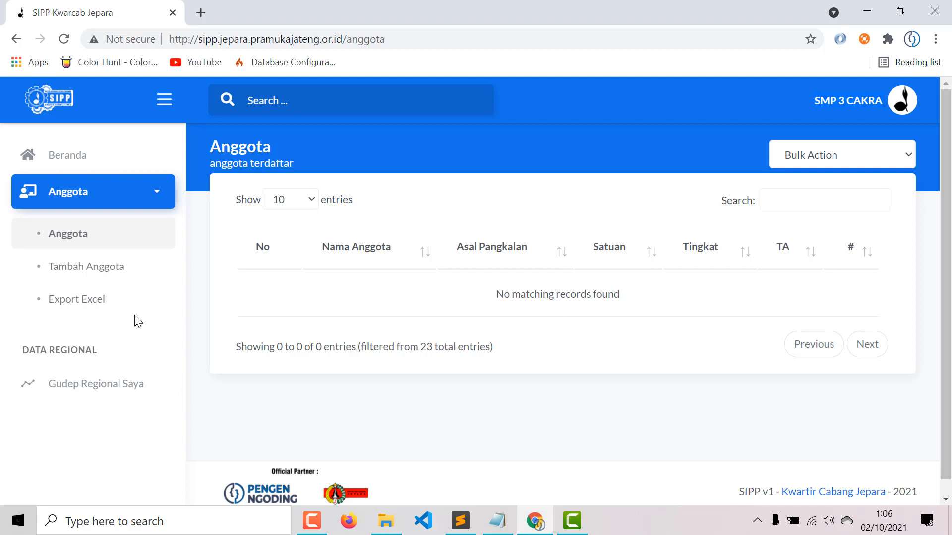
click(107, 270)
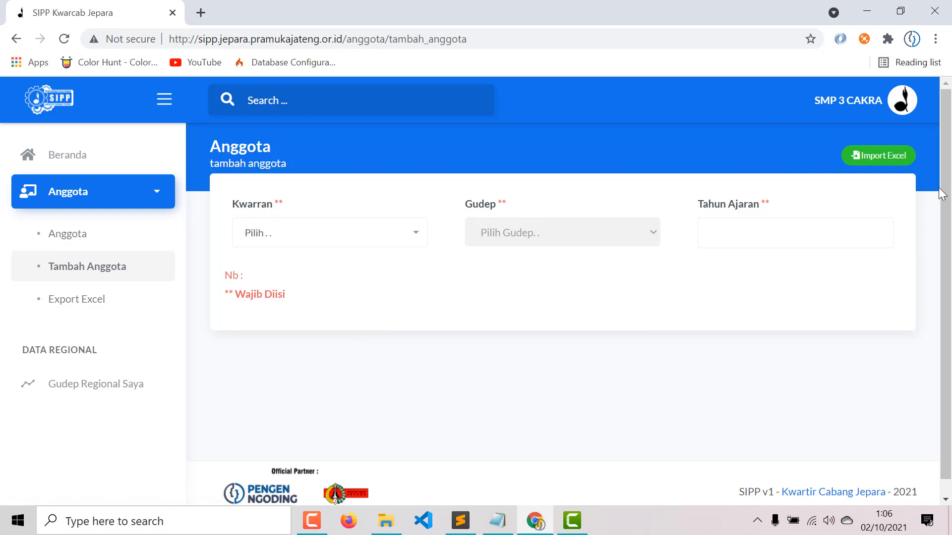
- Filter members by Kwarran CAKRA BASWARA and gudep 17.001 Putra, then abandon the Excel export
click(295, 246)
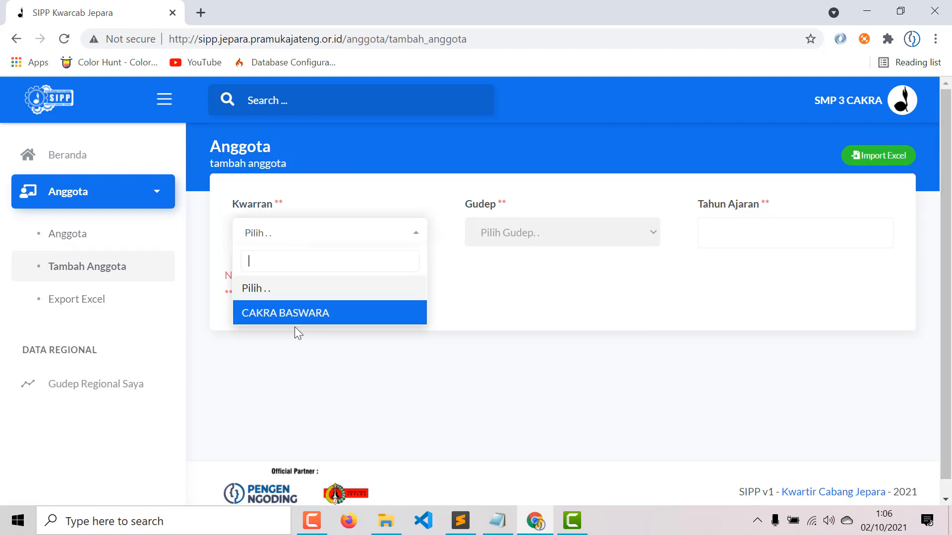
click(304, 313)
click(543, 235)
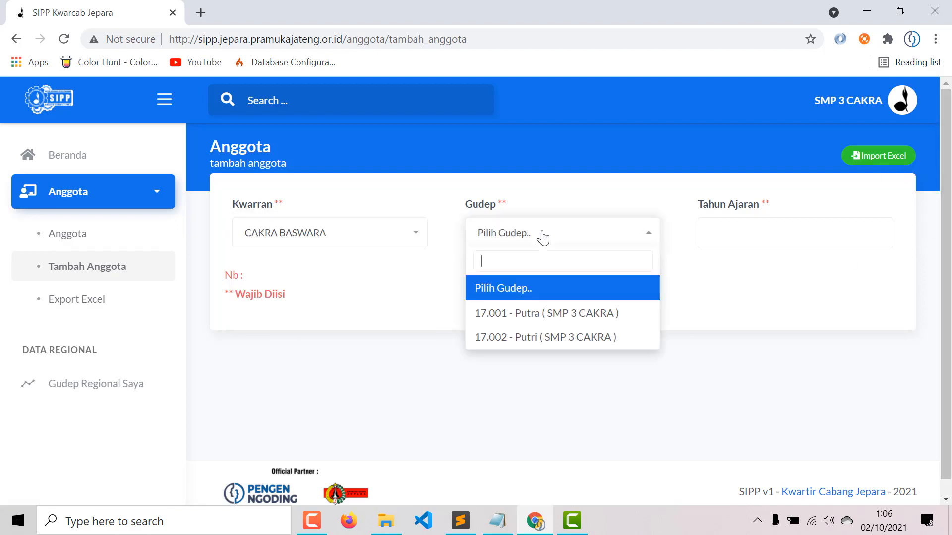
click(562, 313)
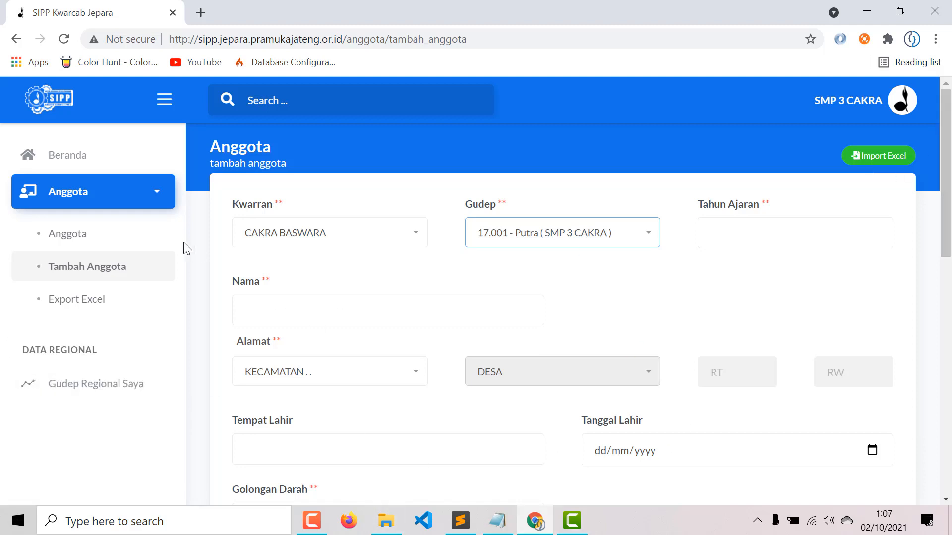
click(80, 315)
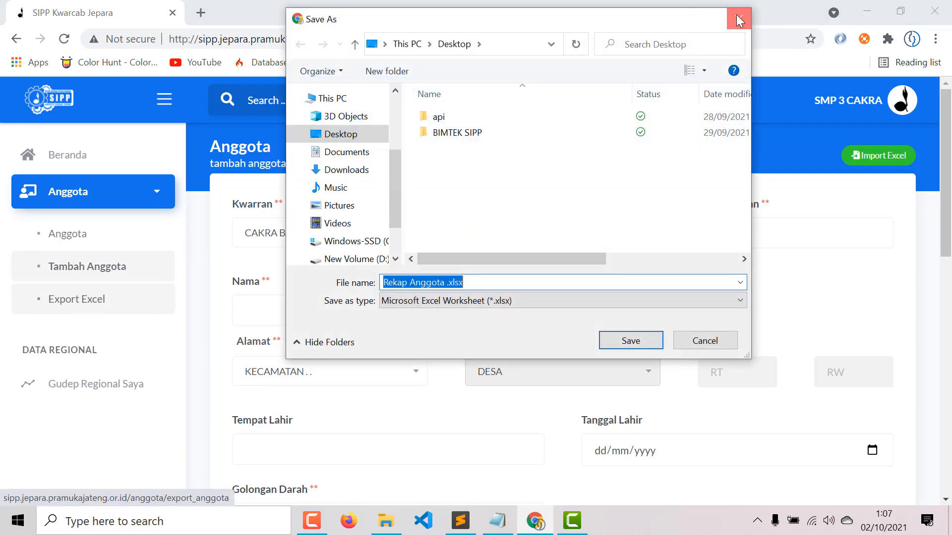
click(739, 19)
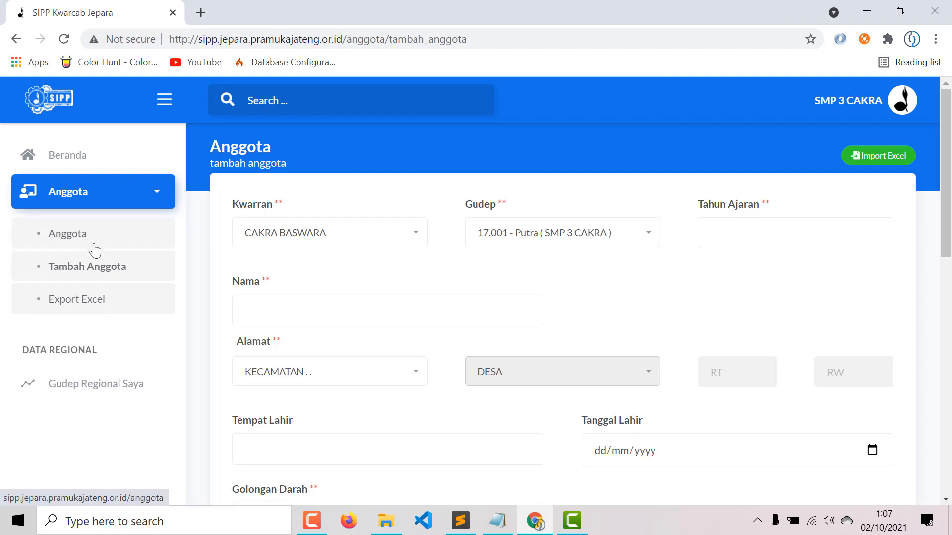
- Return to the member list and cancel a second Excel export
click(97, 251)
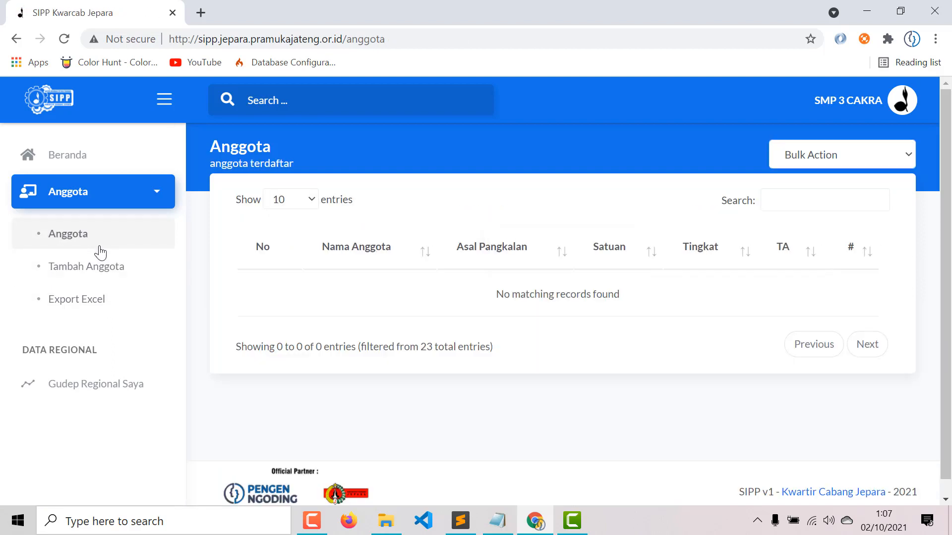
click(90, 299)
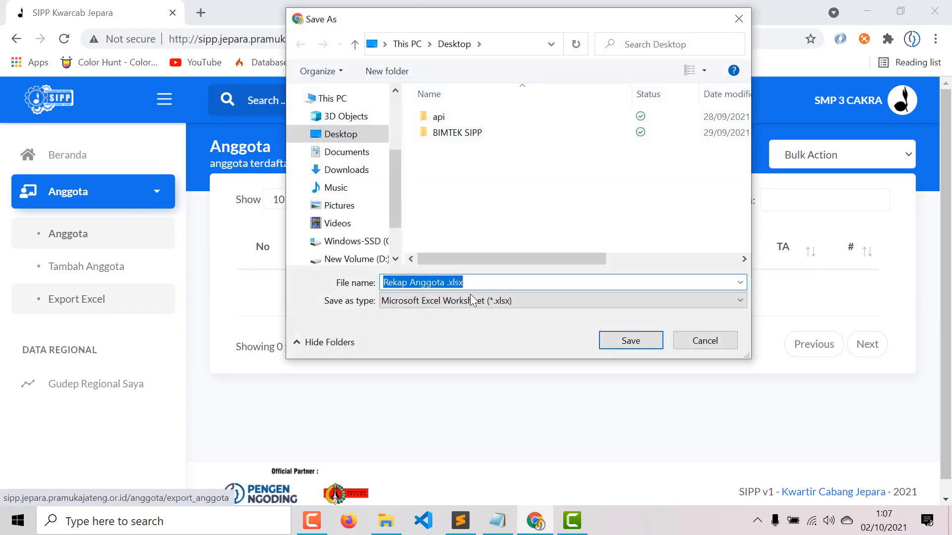
click(704, 341)
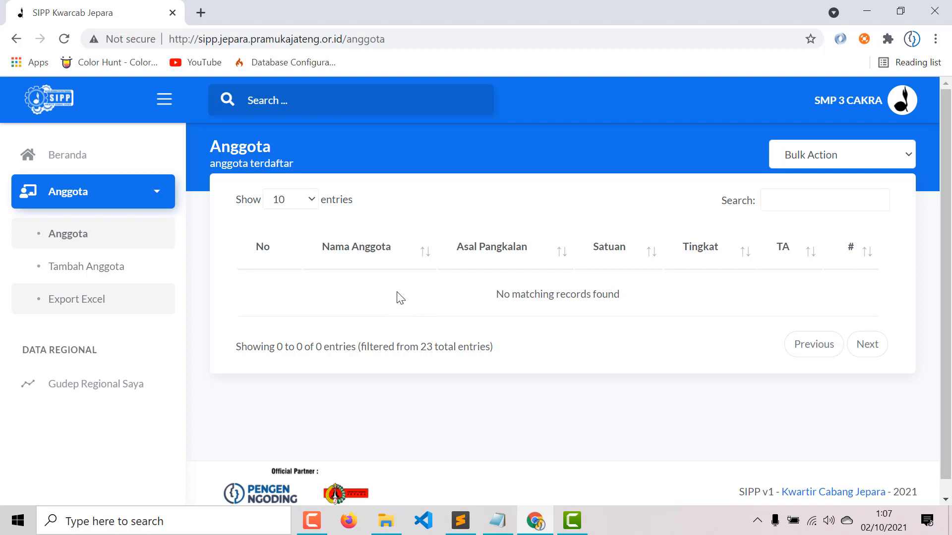
- Start a new member with Kwarran CAKRA BASWARA and gudep 17.001 Putra of SMP 3 CAKRA
click(120, 266)
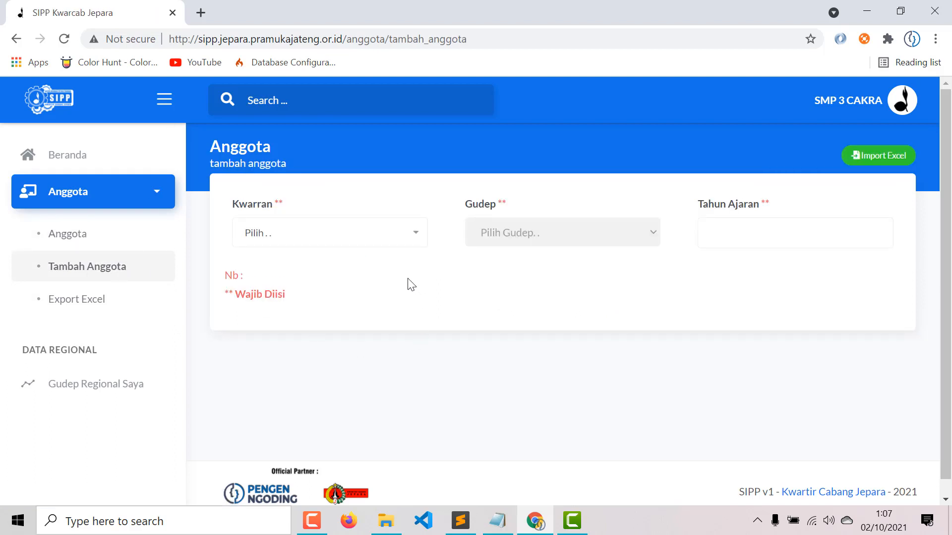
click(359, 234)
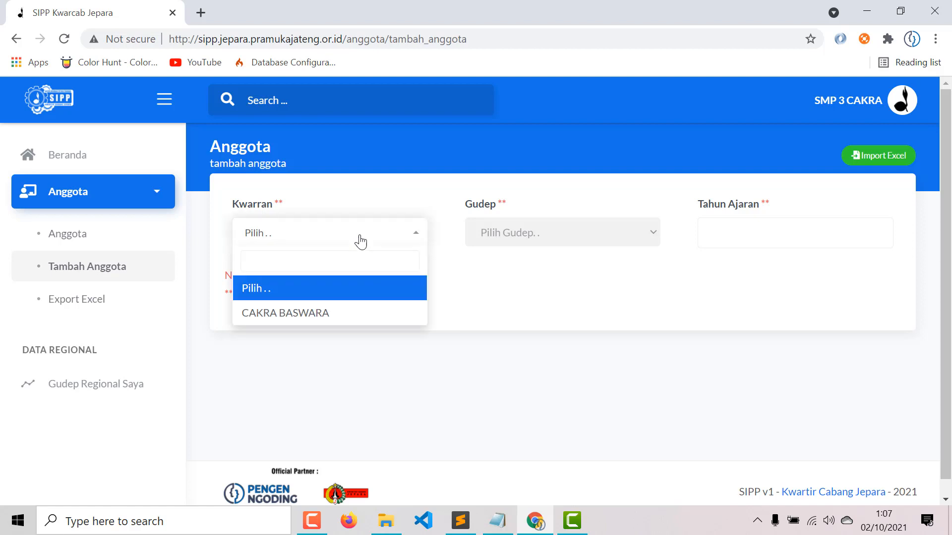
click(333, 311)
click(564, 248)
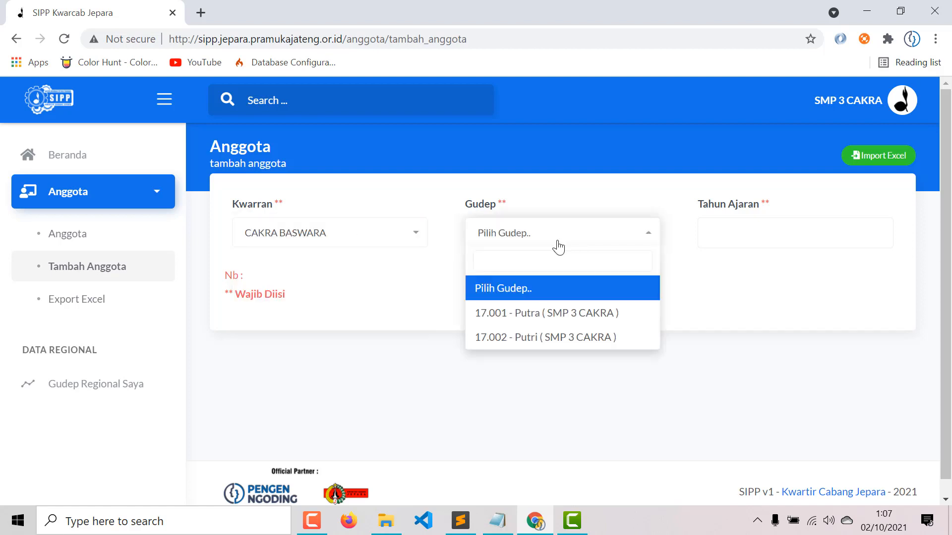
click(315, 241)
click(315, 241)
click(535, 244)
click(532, 315)
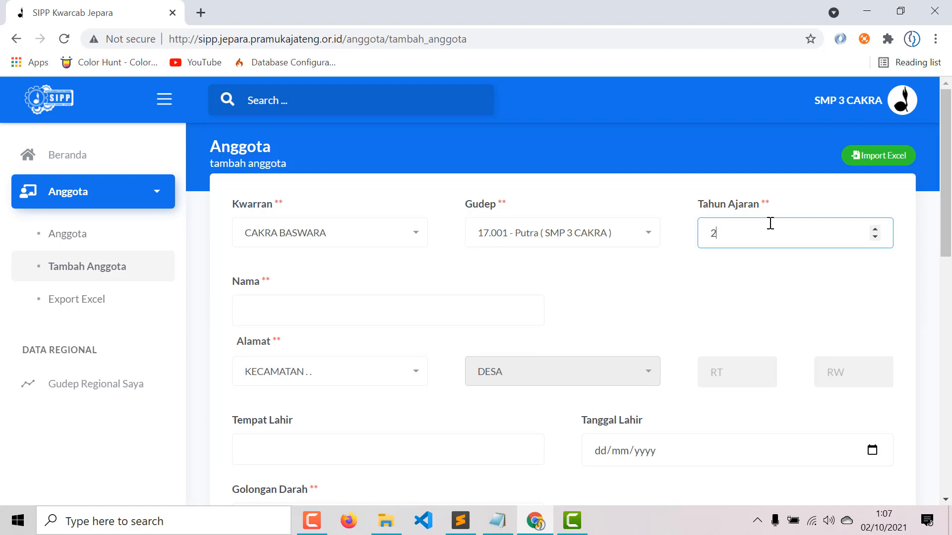
- Enter the member's name, kecamatan KALINYAMATAN, desa ROBAYAN, and RT/RW 1/1
click(302, 308)
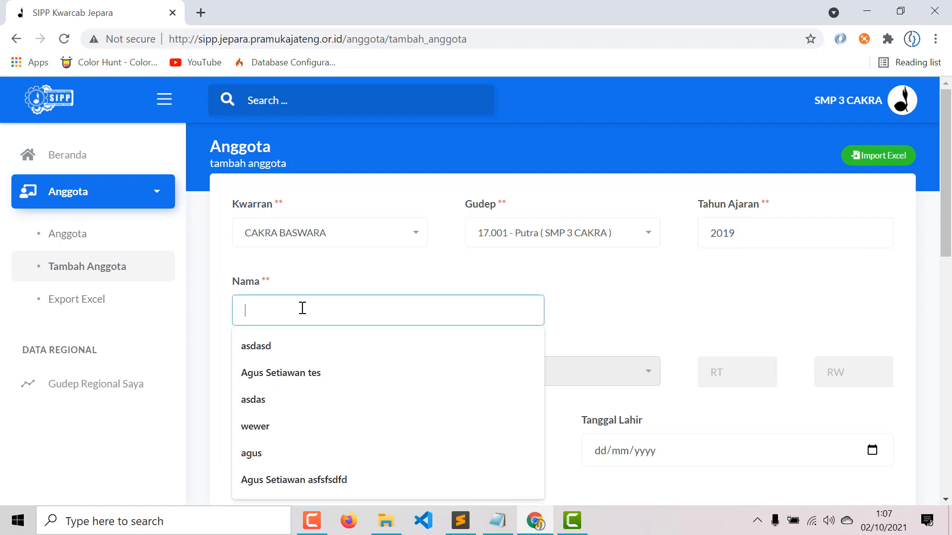
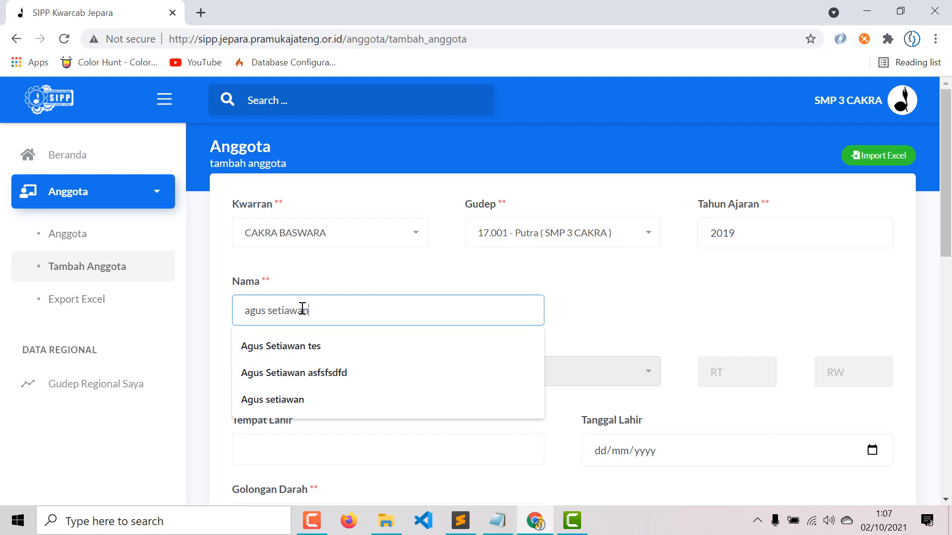
click(357, 274)
click(329, 370)
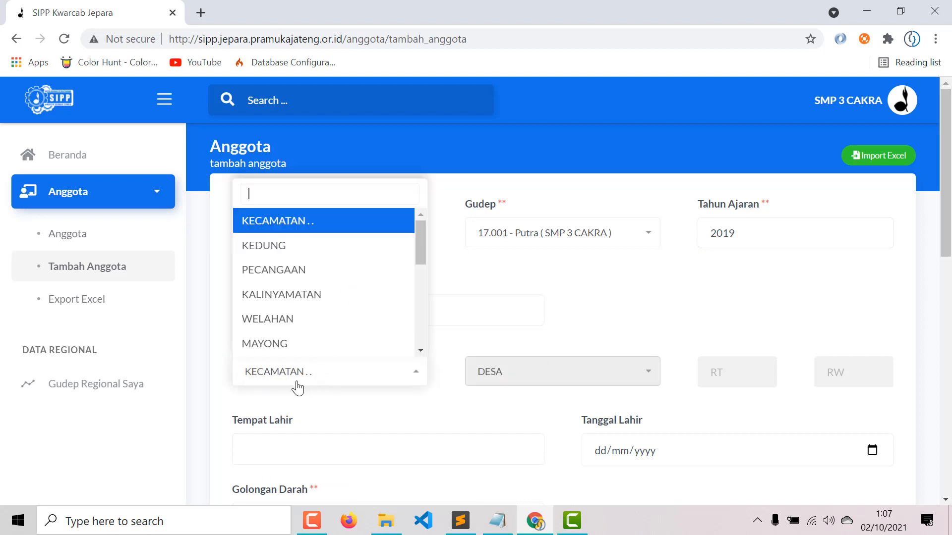
click(294, 305)
click(553, 372)
click(527, 335)
click(729, 368)
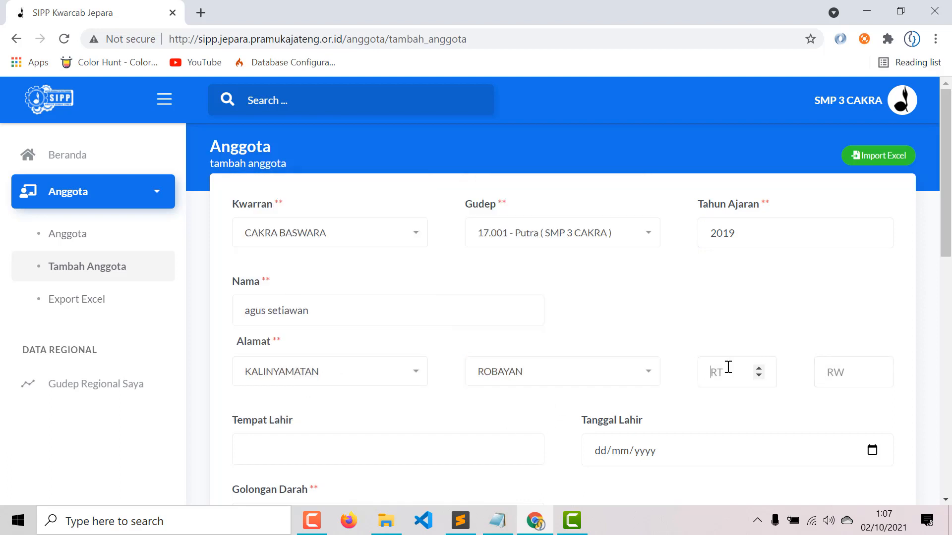
text(1)
click(845, 376)
text(1)
scroll(478, 377, down, 3)
click(349, 302)
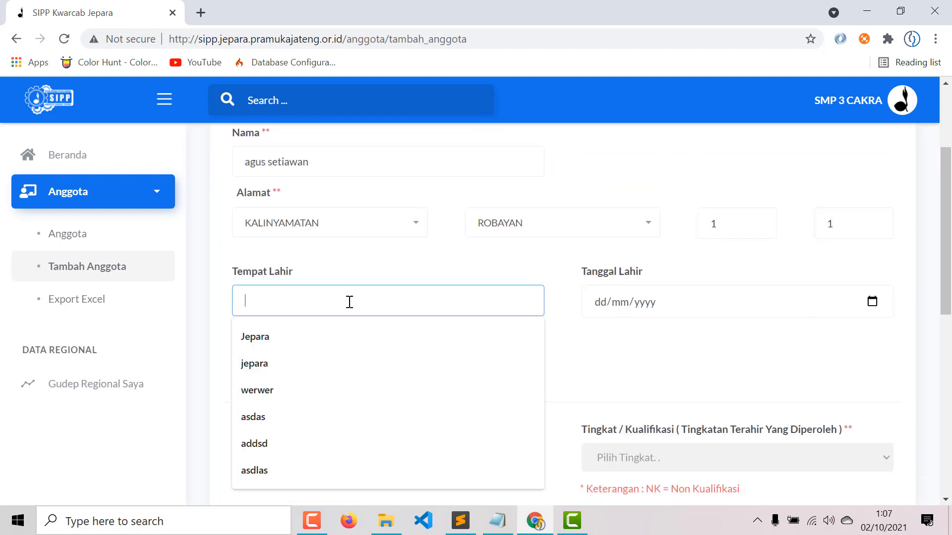
click(272, 338)
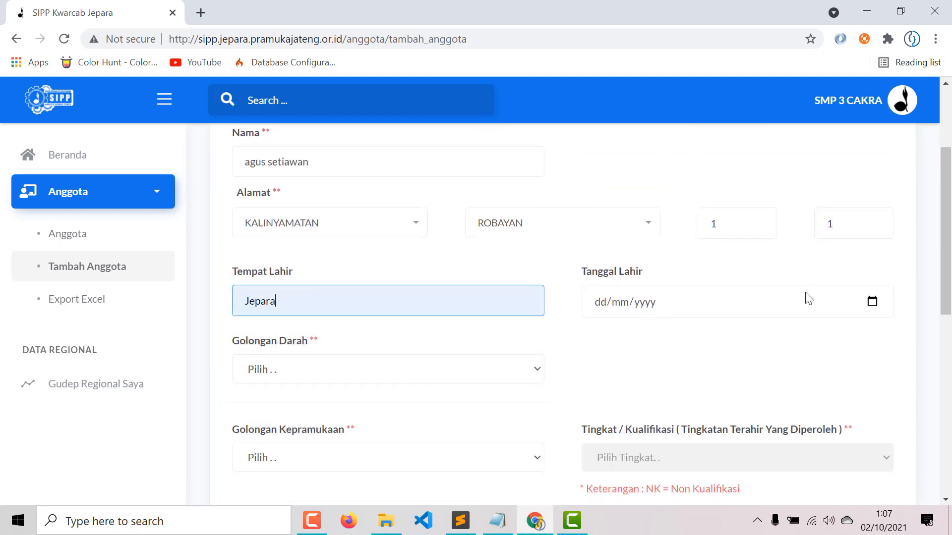
click(593, 312)
text(20/01/000)
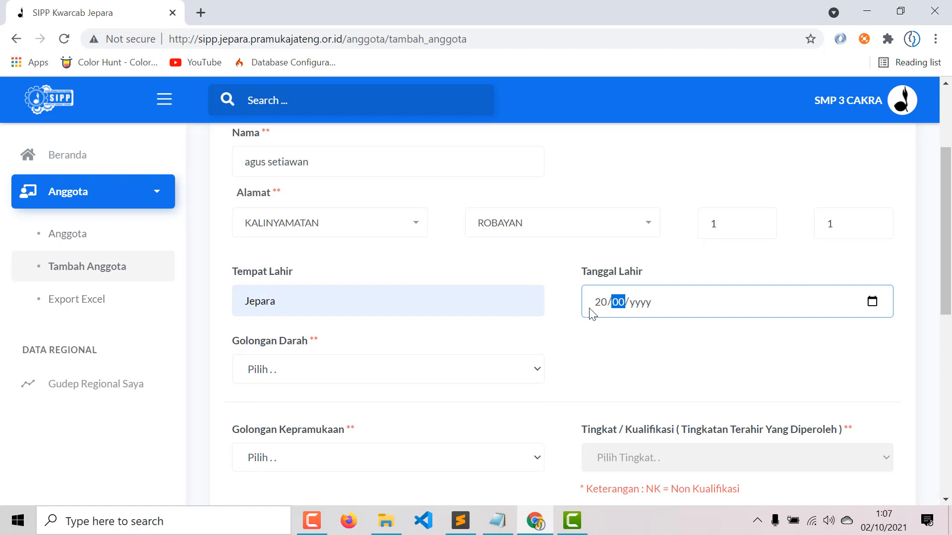
text(1)
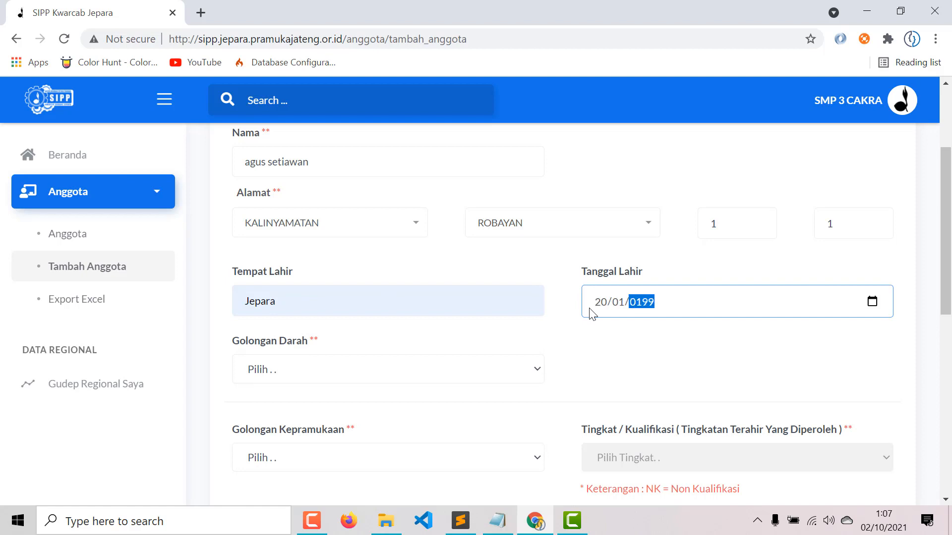
click(415, 368)
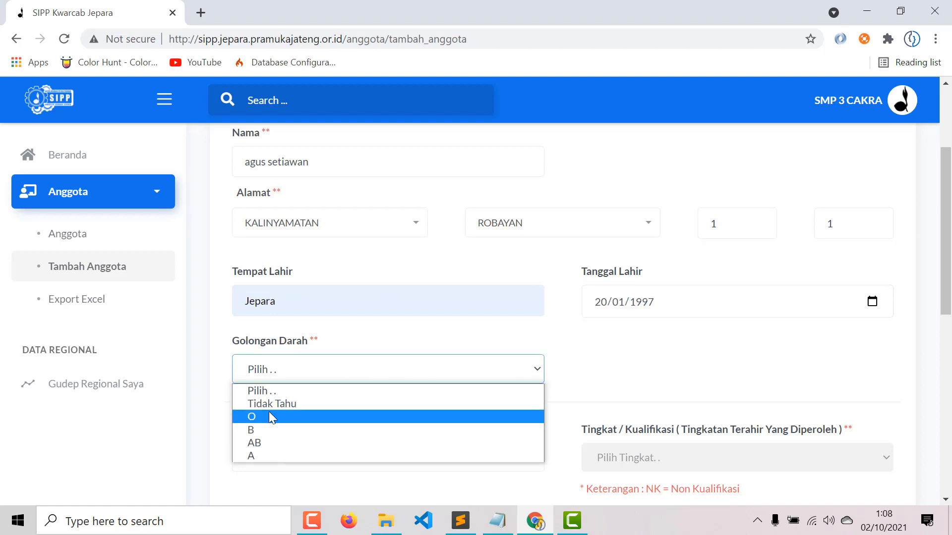
click(277, 442)
scroll(314, 333, down, 3)
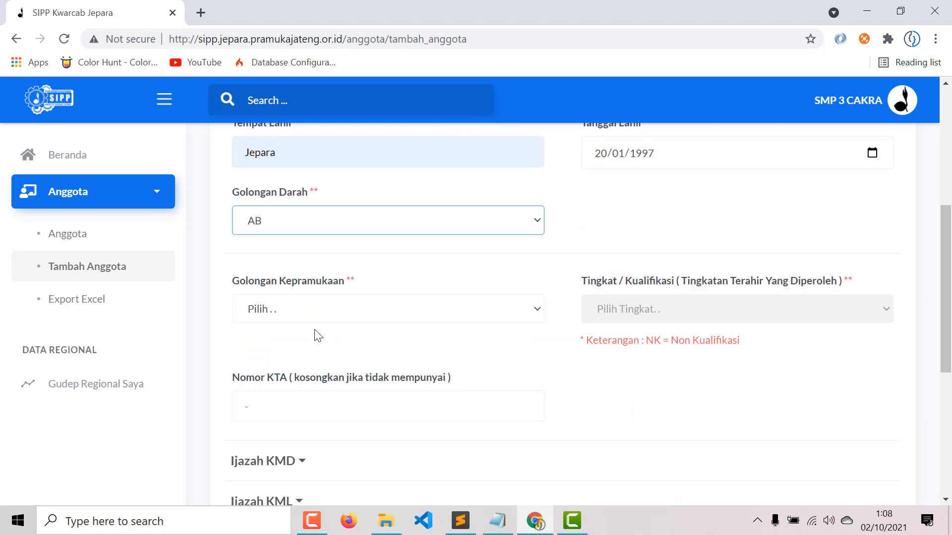
- Choose the Penggalang group with RAMU level and save the new member
click(304, 309)
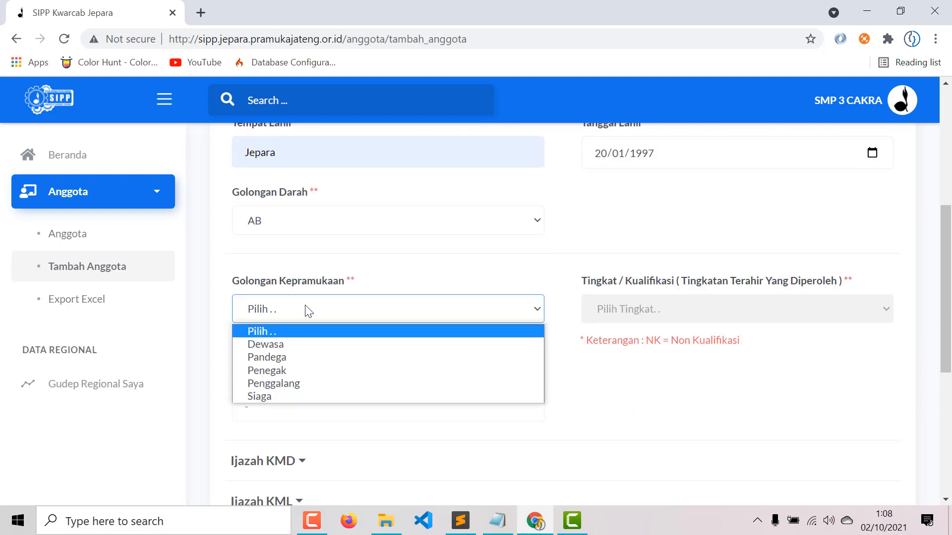
click(299, 382)
click(628, 309)
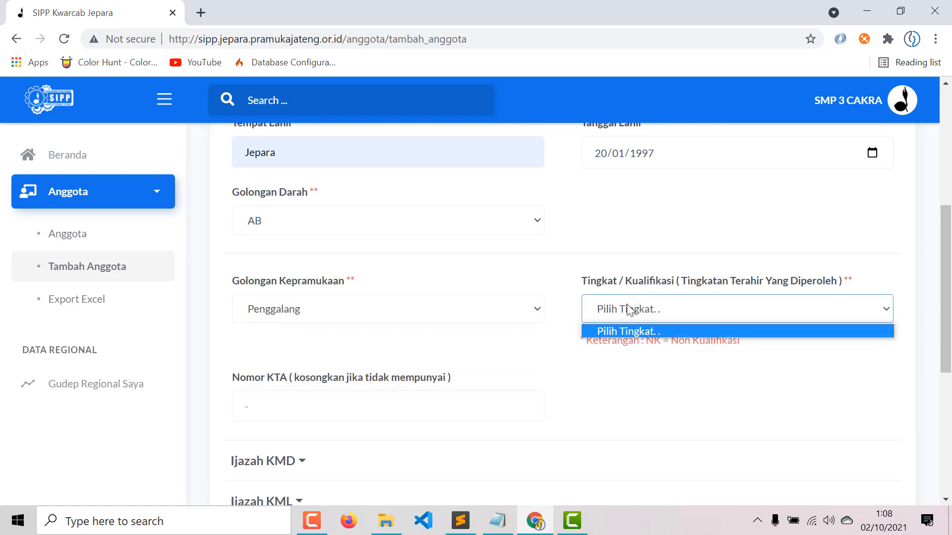
click(452, 314)
click(575, 310)
click(693, 304)
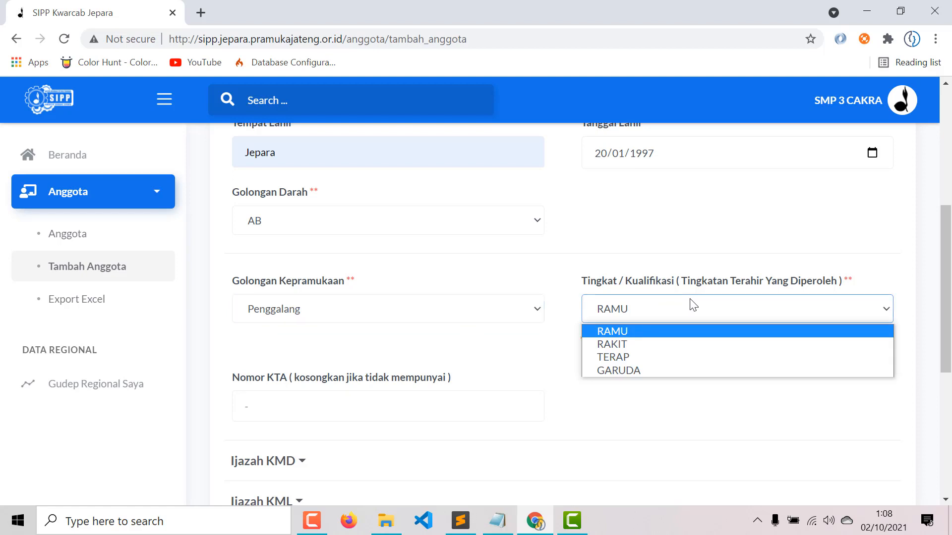
click(630, 341)
scroll(319, 445, down, 5)
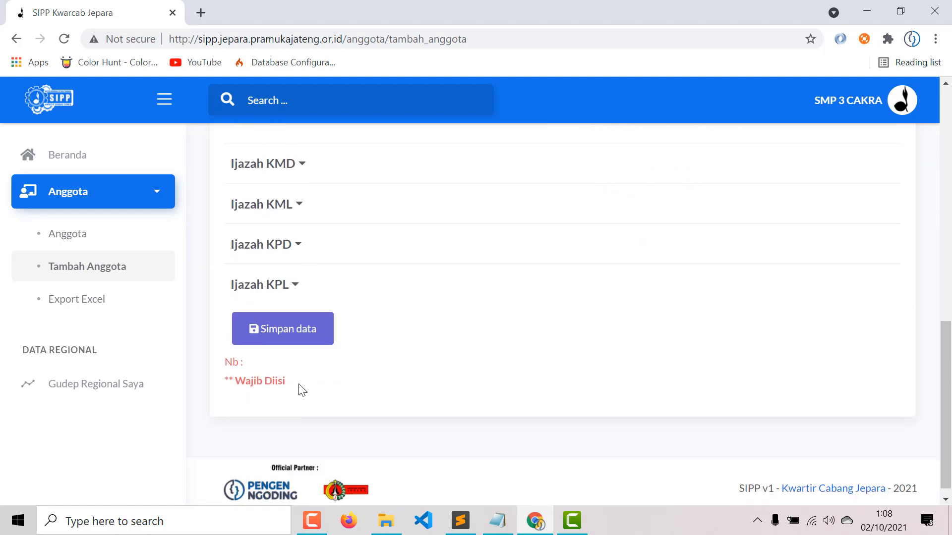
click(308, 330)
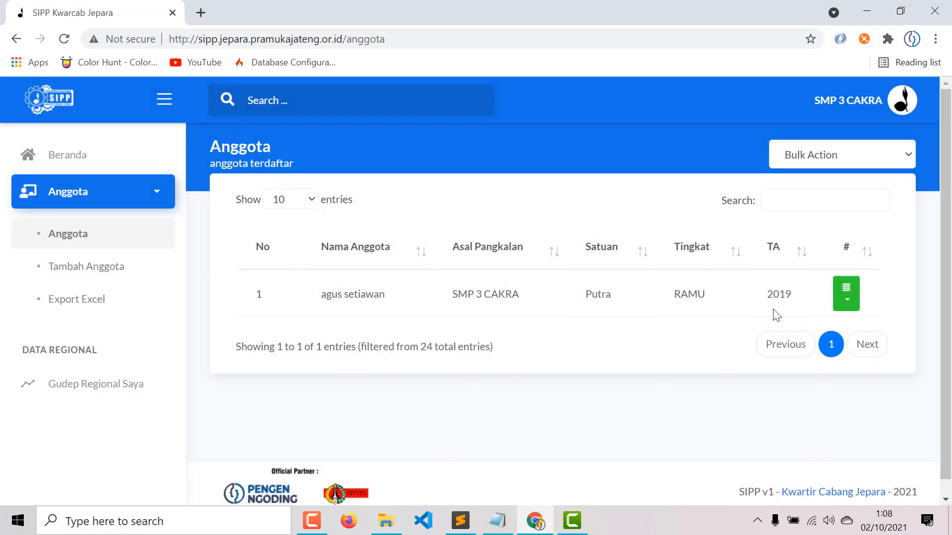
- Edit the new member's record, switch Desa from ROBAYAN to MANYARGADING, and save the changes
click(853, 296)
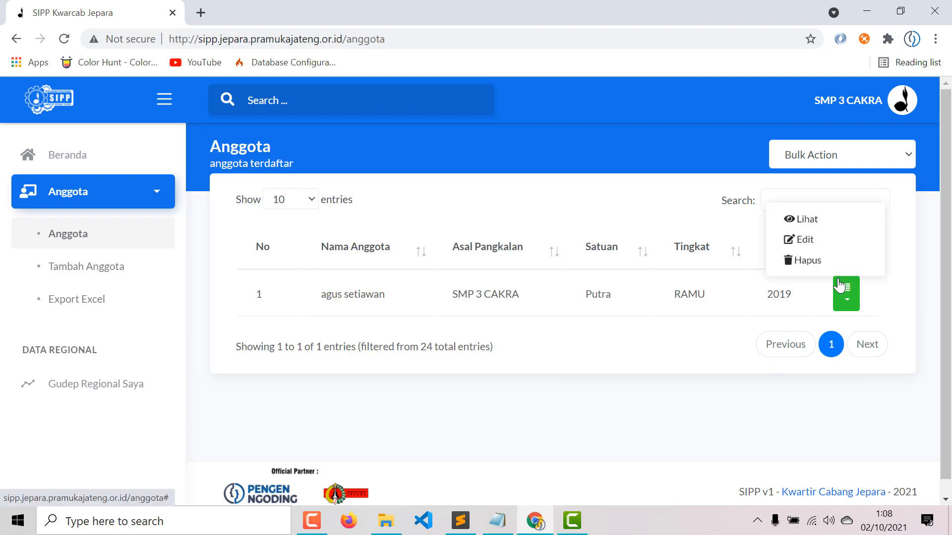
click(831, 244)
scroll(569, 238, down, 3)
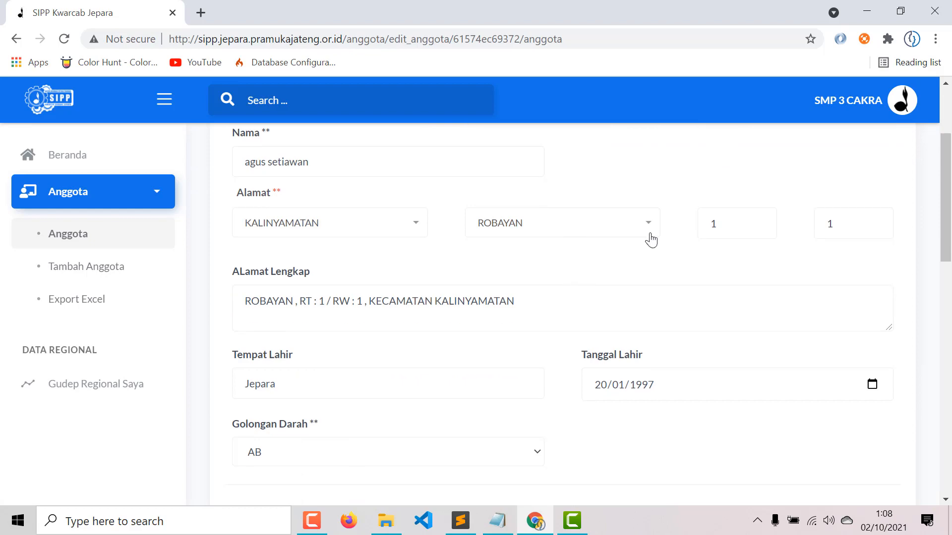
click(567, 233)
click(518, 310)
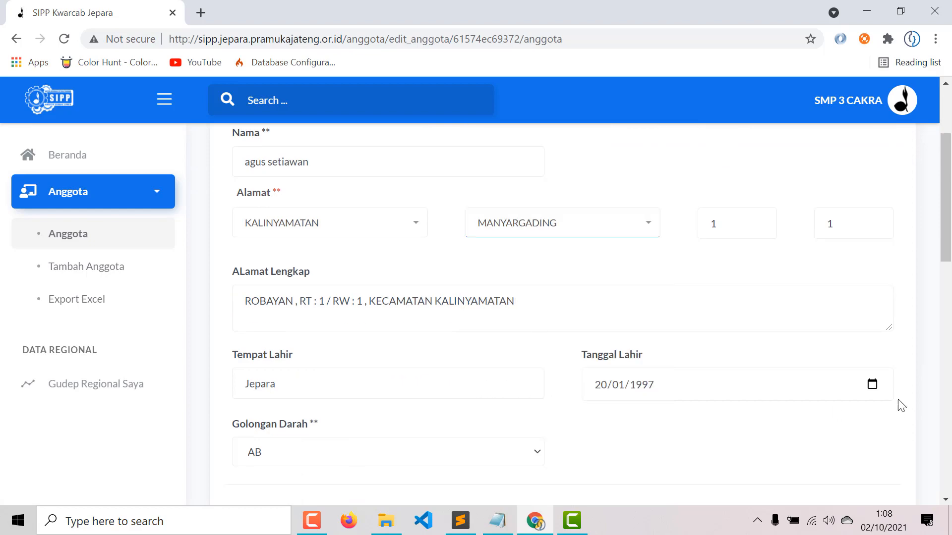
scroll(431, 316, down, 5)
scroll(664, 352, down, 10)
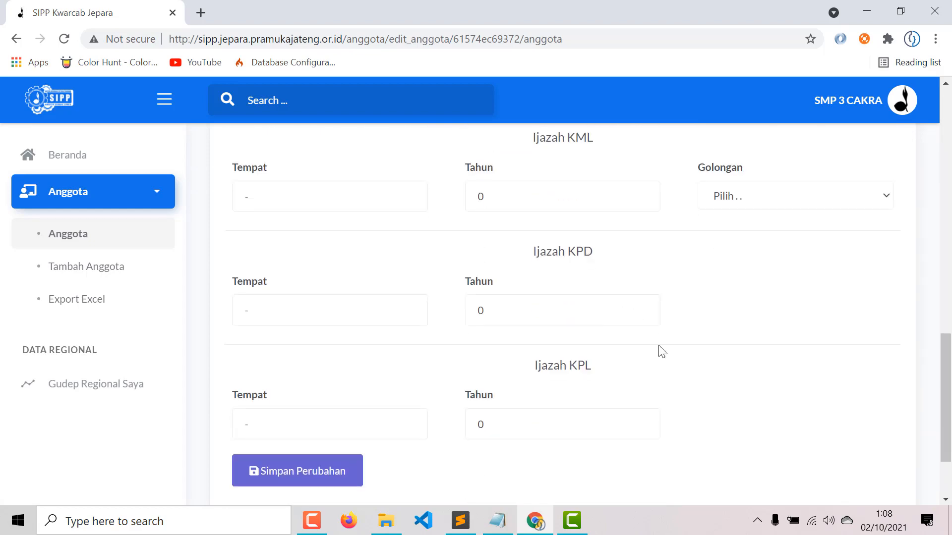
click(325, 374)
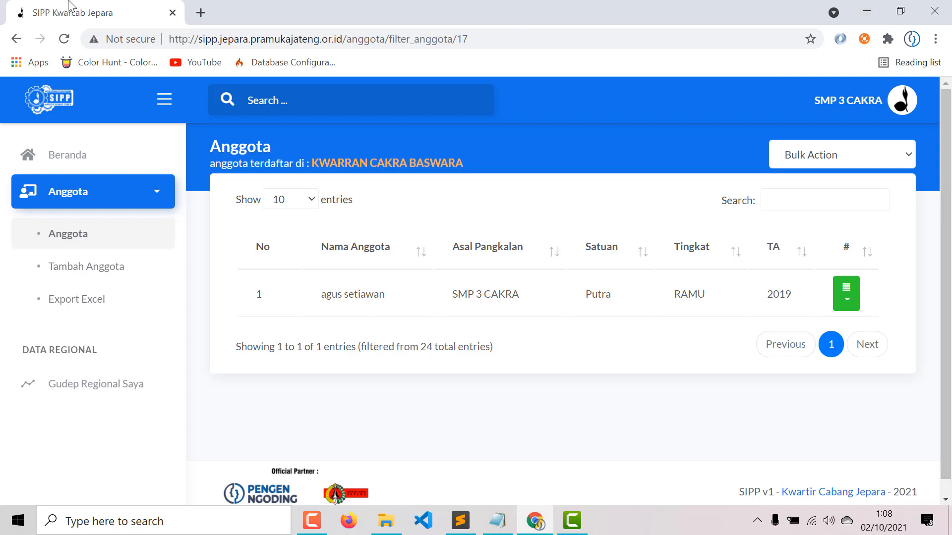
- Download the Import Excel format as import_admin.xls to the Desktop, overwriting the old file, and open it
click(113, 282)
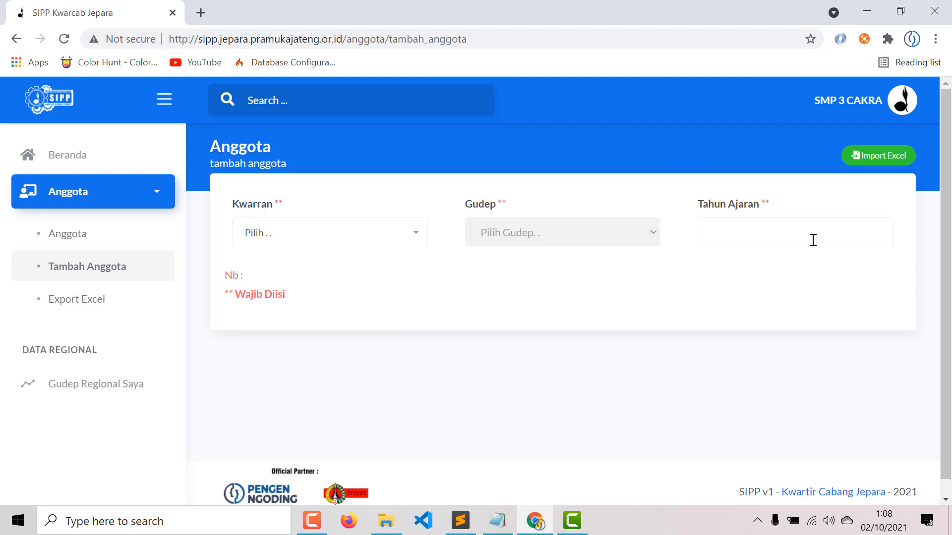
click(879, 157)
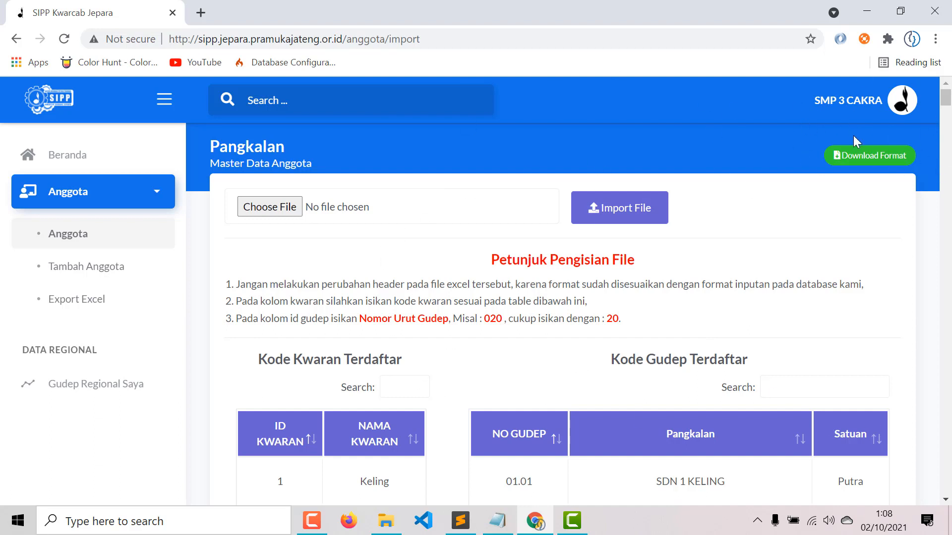
click(888, 158)
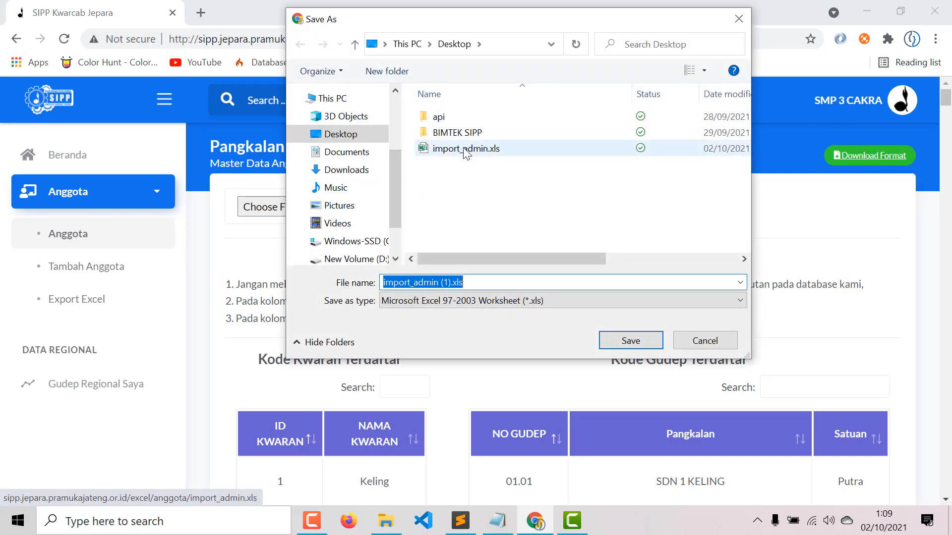
click(467, 151)
click(626, 345)
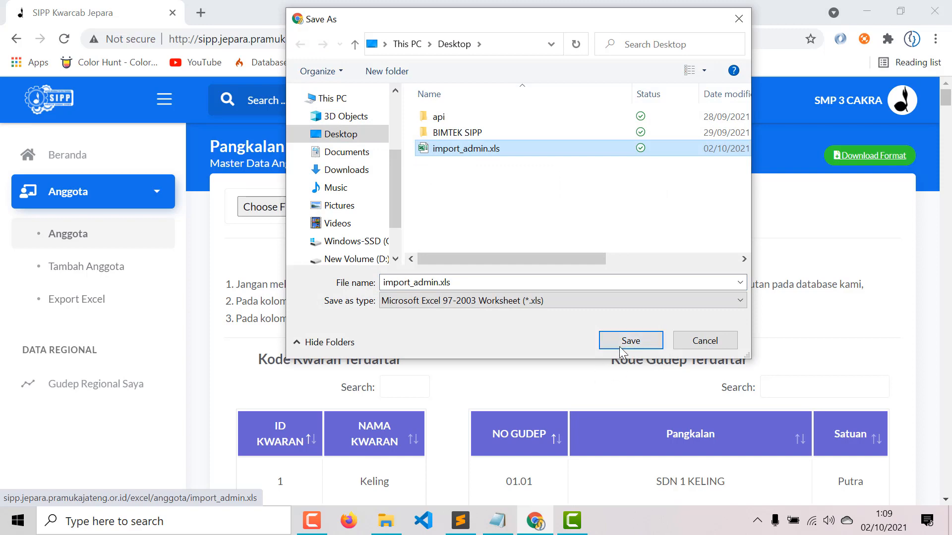
click(515, 267)
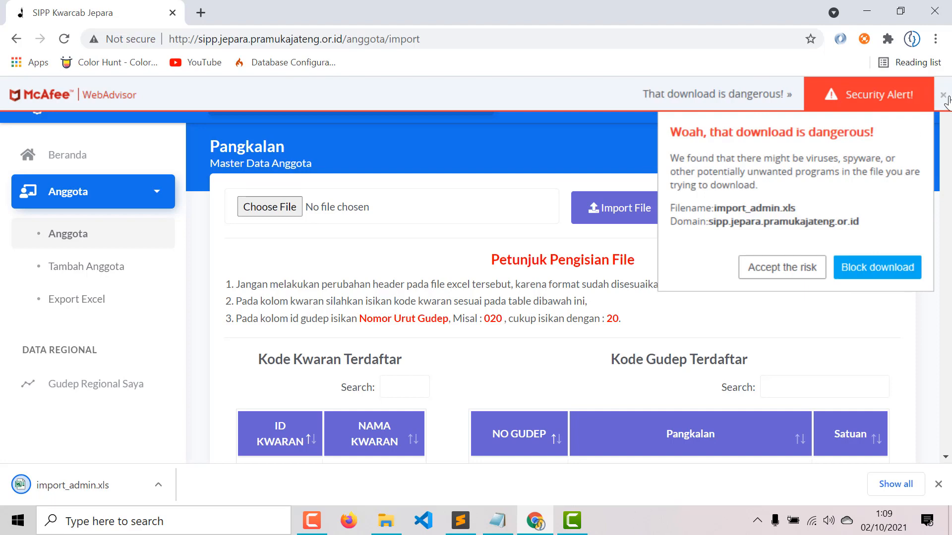
click(777, 270)
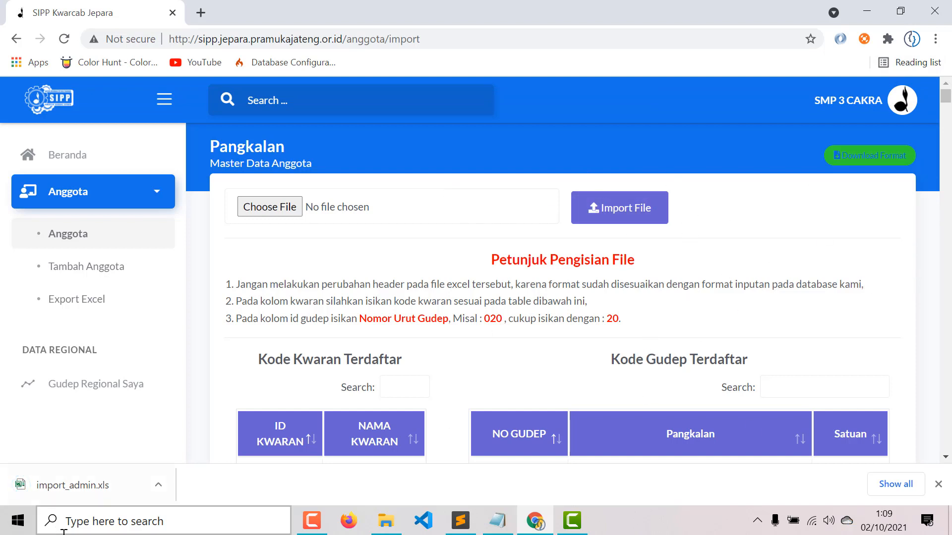
click(38, 474)
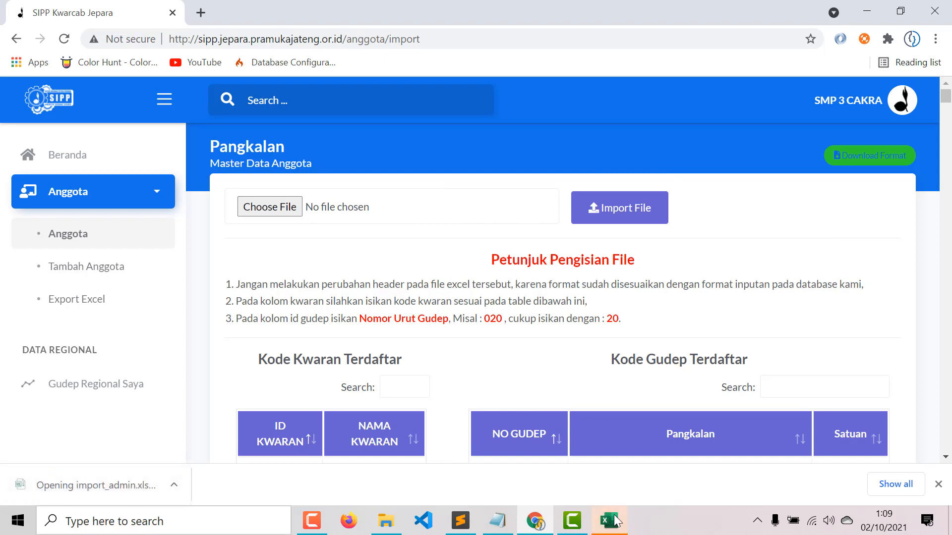
key(alt+Tab)
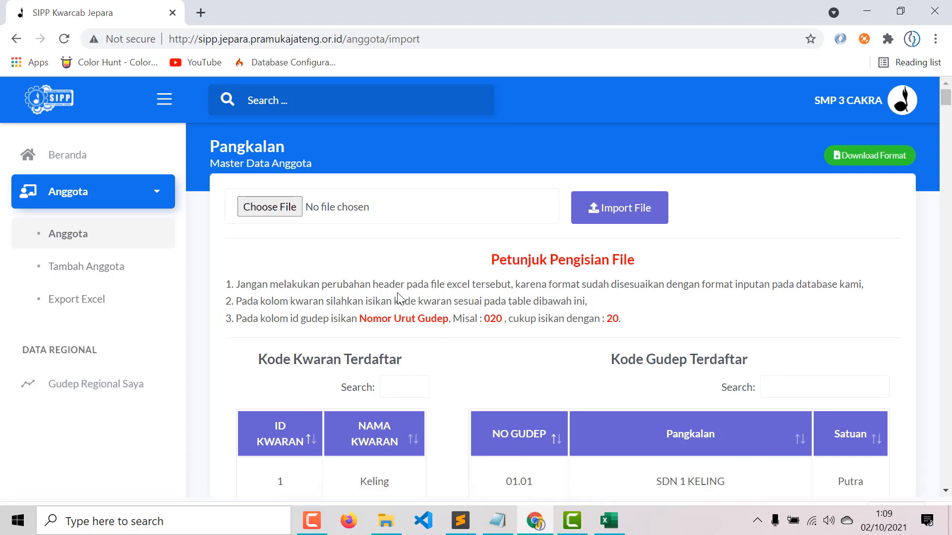
drag(235, 286, 497, 273)
drag(783, 271, 895, 288)
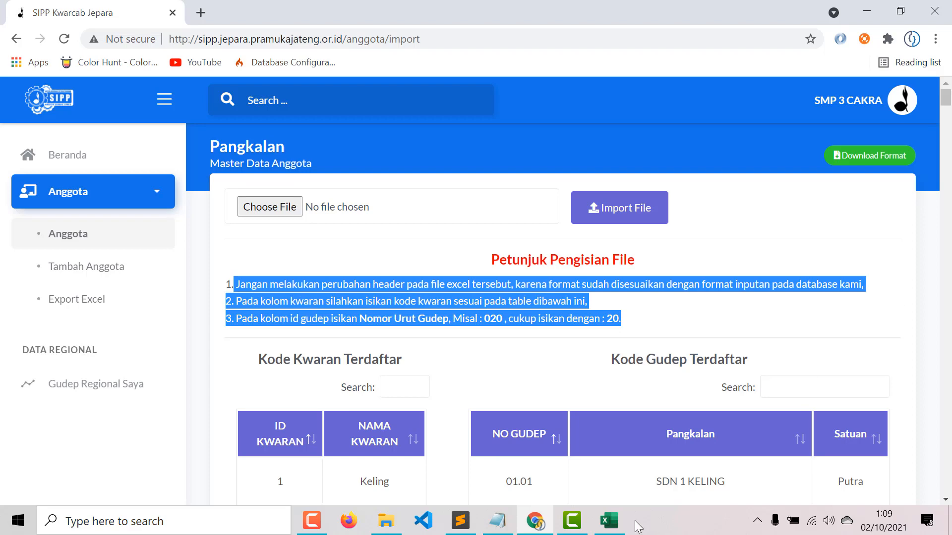
click(609, 520)
click(10, 170)
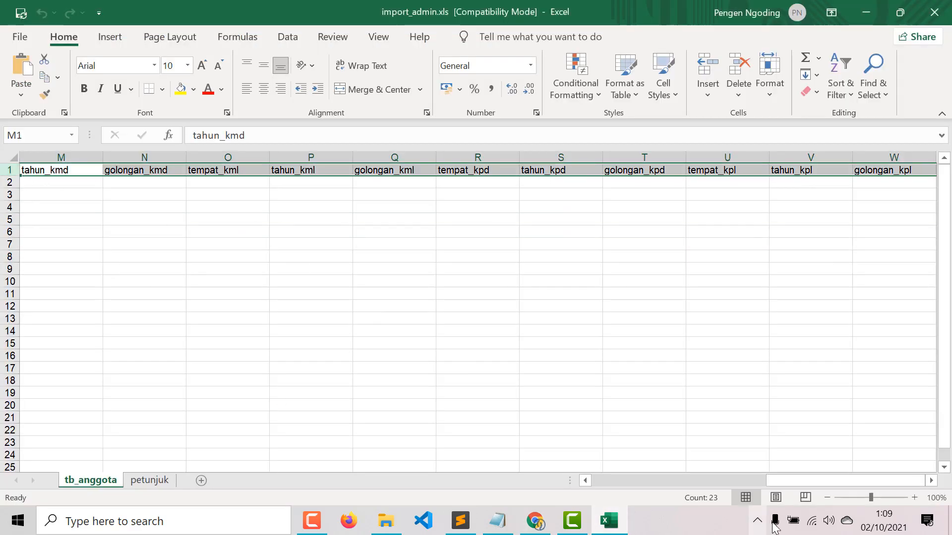
drag(833, 484, 645, 491)
double_click(412, 332)
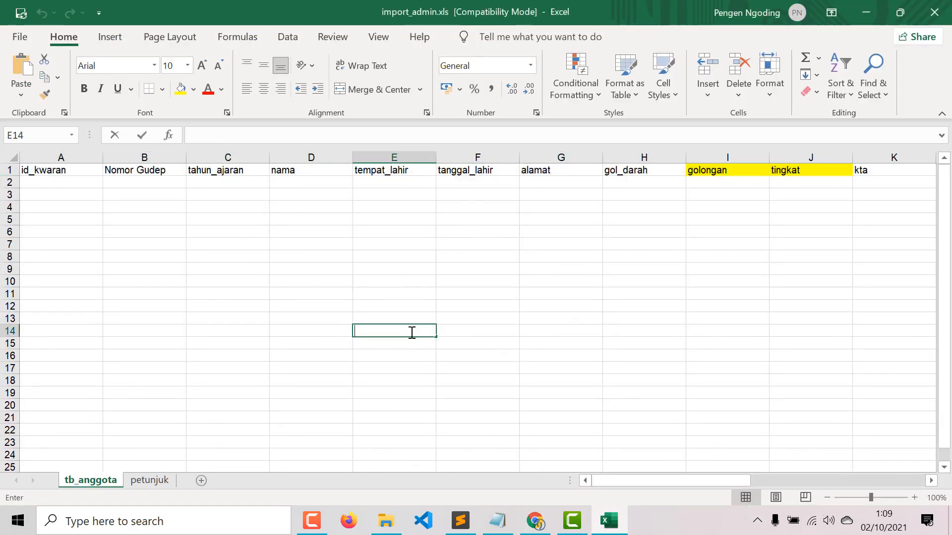
key(alt+Tab)
key(alt+Tab)
click(551, 234)
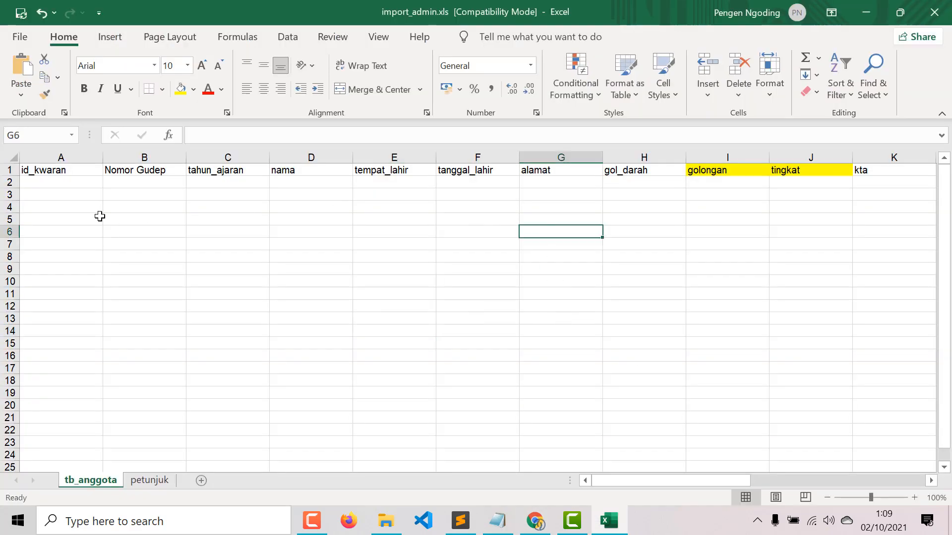
click(56, 172)
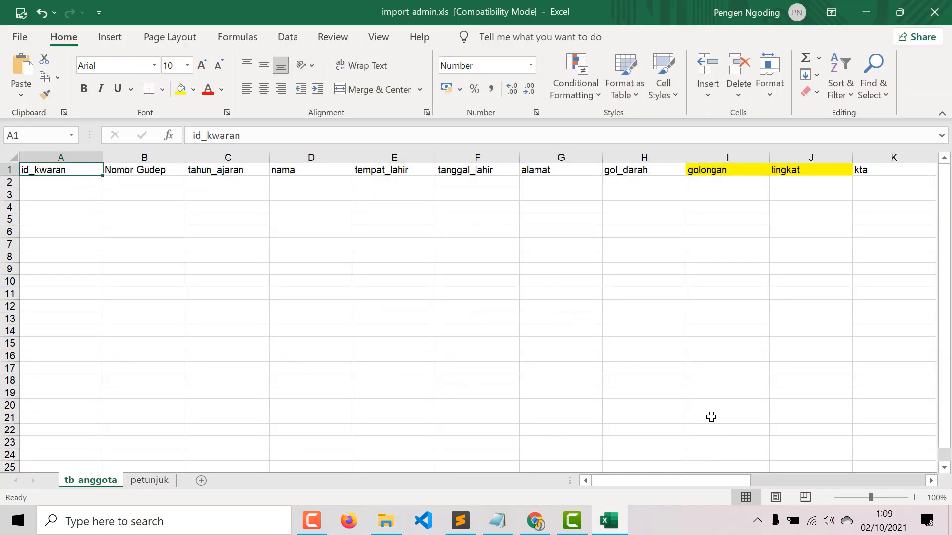
key(alt+Tab)
click(320, 313)
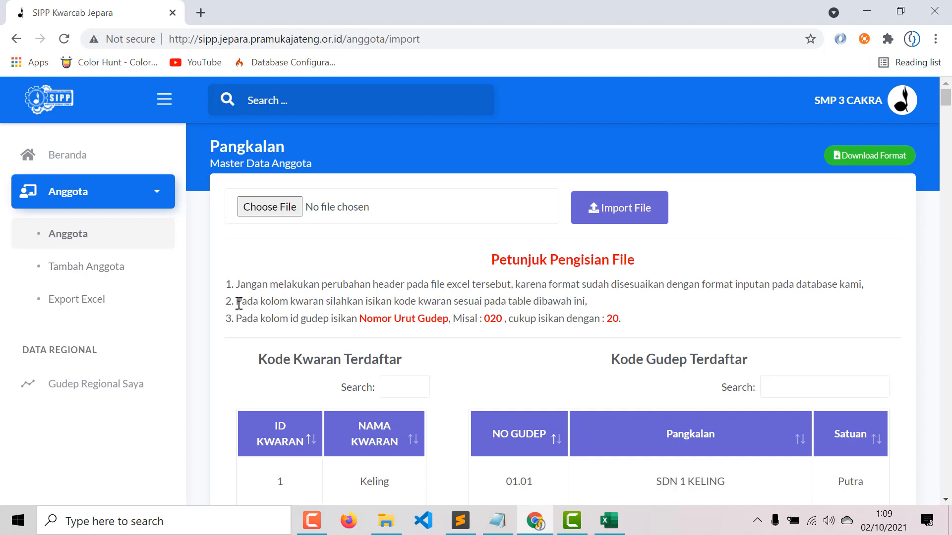
drag(236, 301, 642, 304)
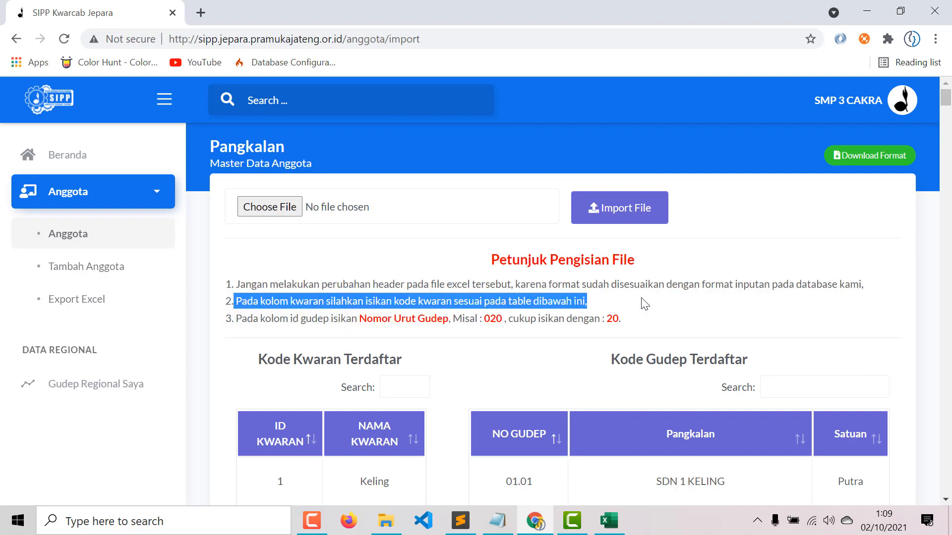
scroll(416, 381, down, 1)
- Look up CAKRA BASWARA's kwaran code 17 and fill it into id_kwaran cells A2–A16
click(409, 310)
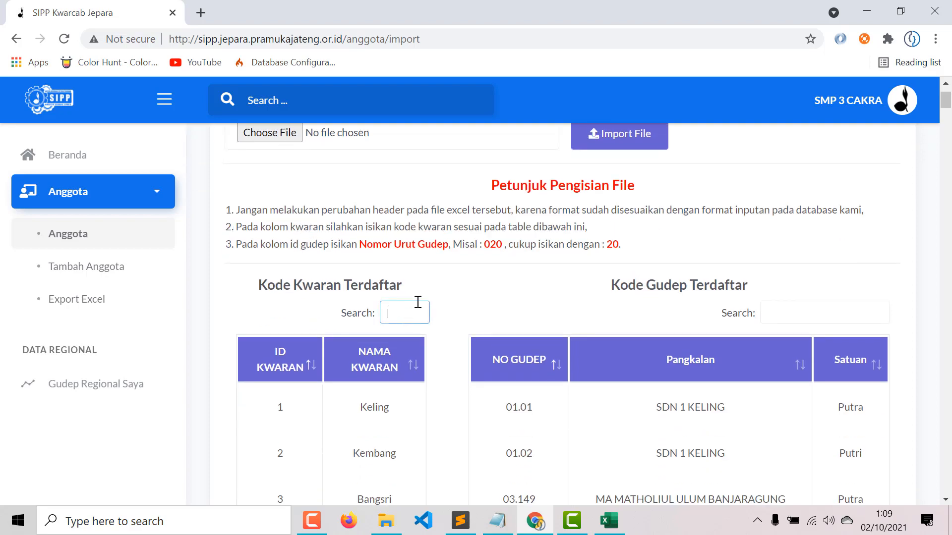
text(cakra)
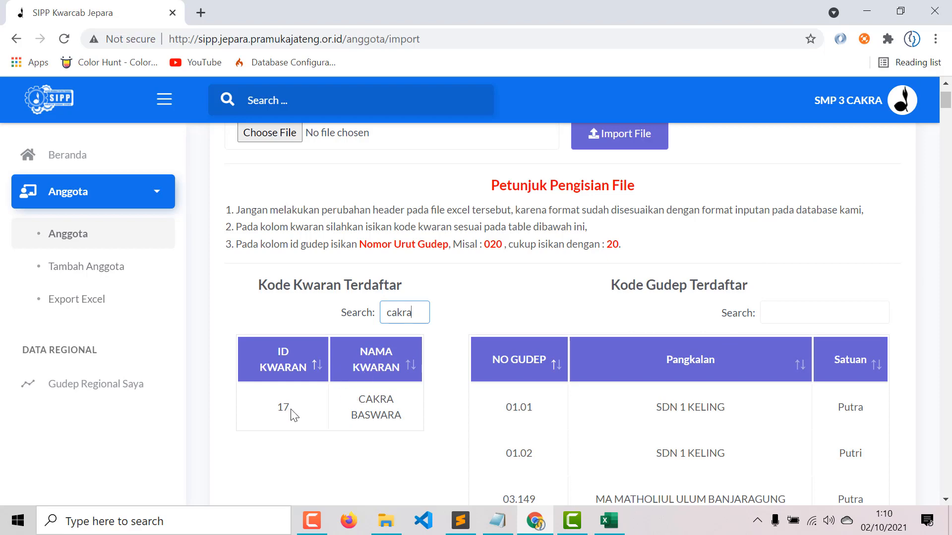
drag(280, 404, 289, 407)
key(alt+Tab)
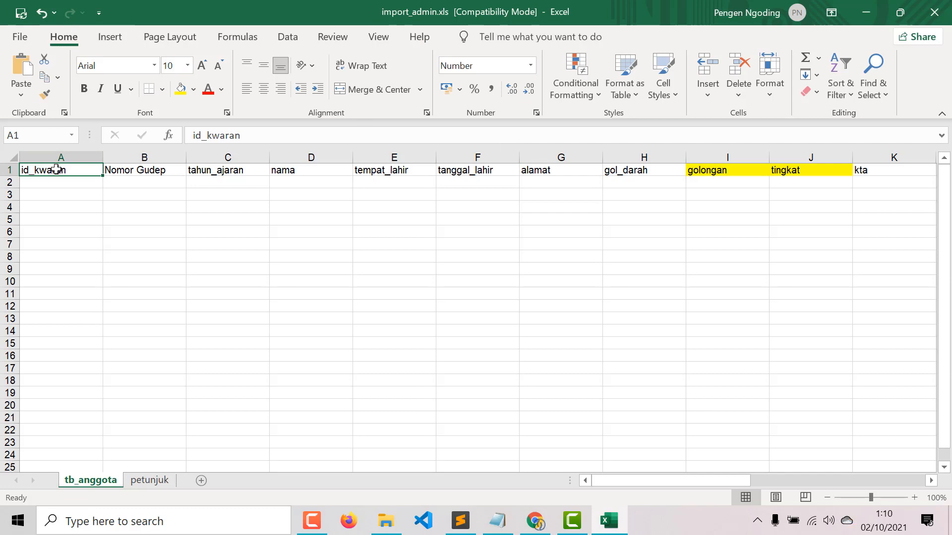
click(61, 186)
text(17)
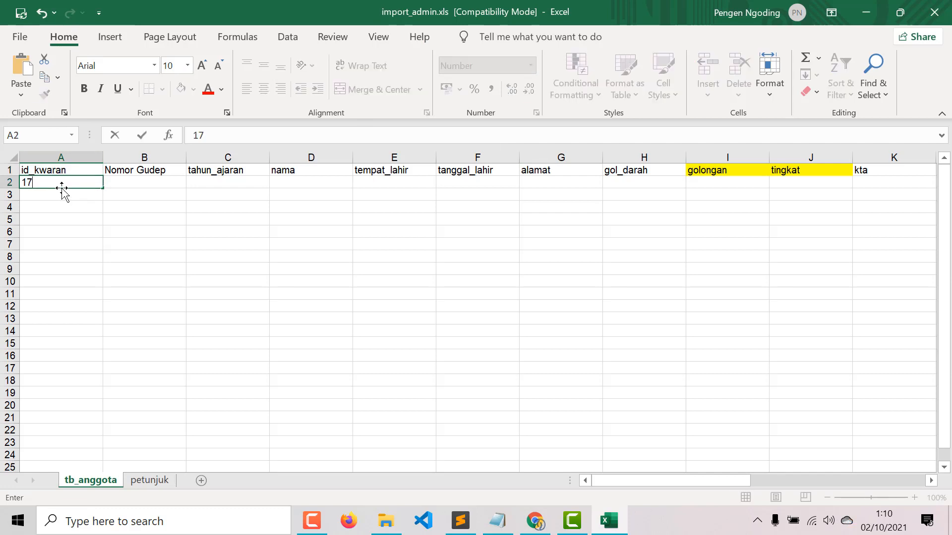
key(Return)
click(55, 181)
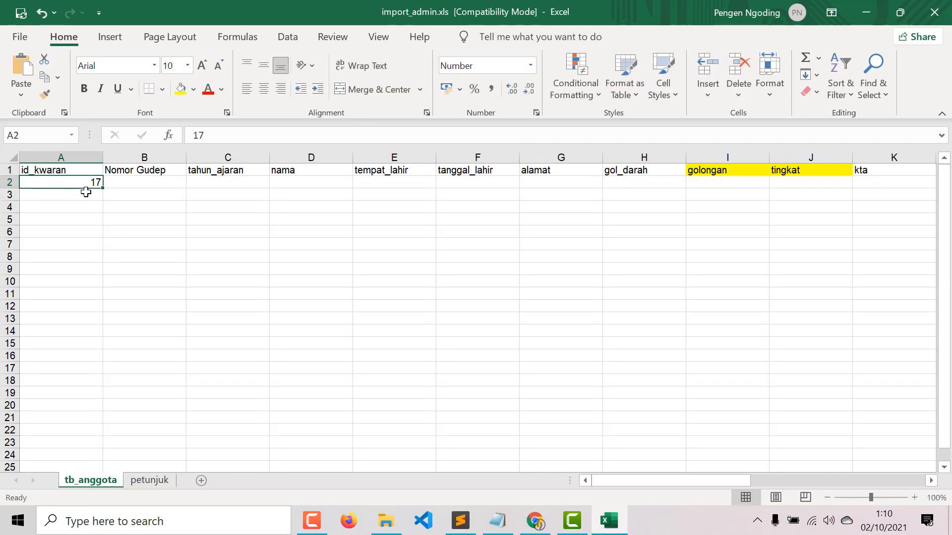
drag(102, 193, 66, 366)
click(144, 180)
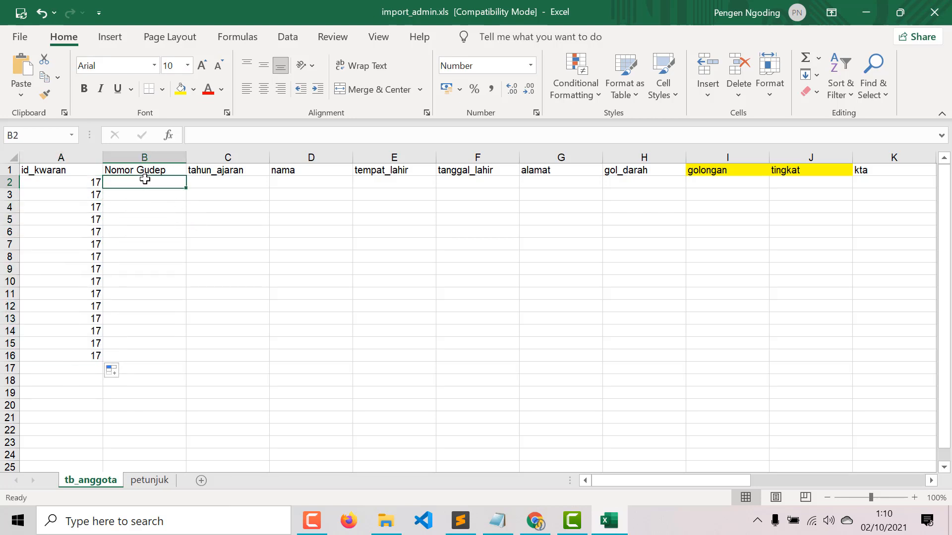
key(alt+Tab)
- Find SMP 3 CAKRA's gudep code 17.001 in the registered gudep list
click(799, 319)
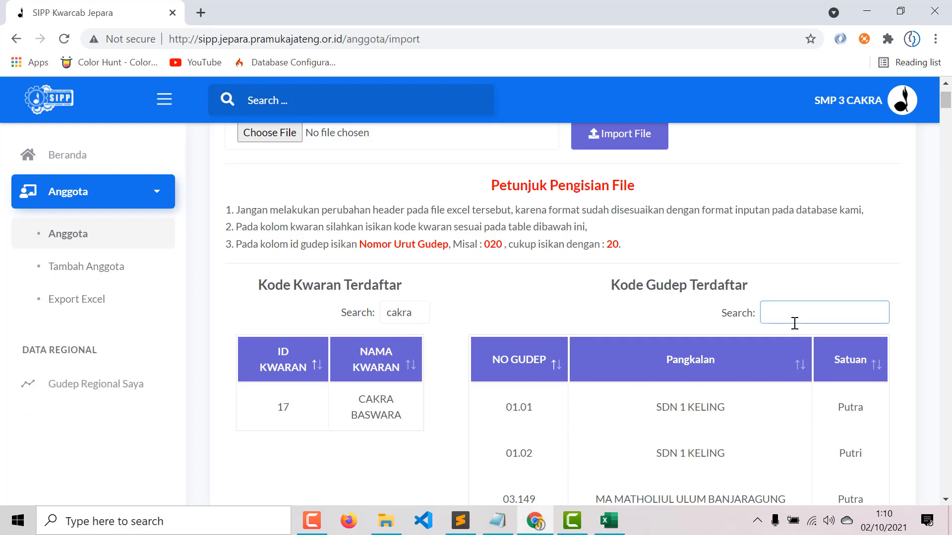
text(smp3)
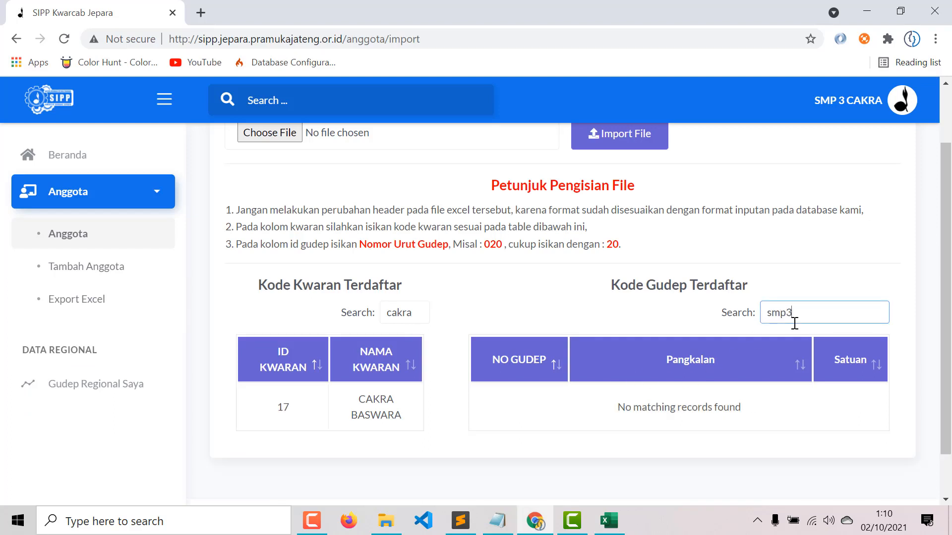
key(BackSpace)
key(BackSpace)
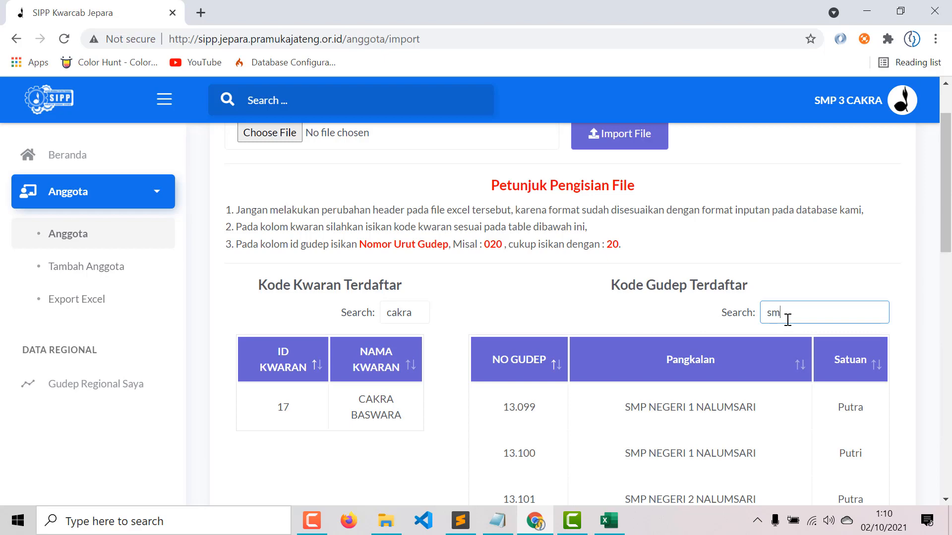
text(p)
scroll(795, 328, down, 10)
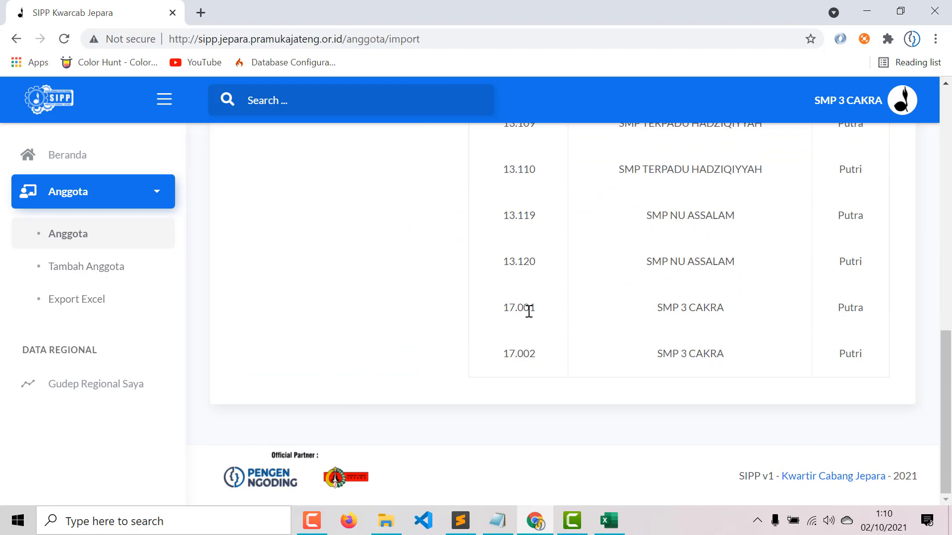
key(alt+Tab)
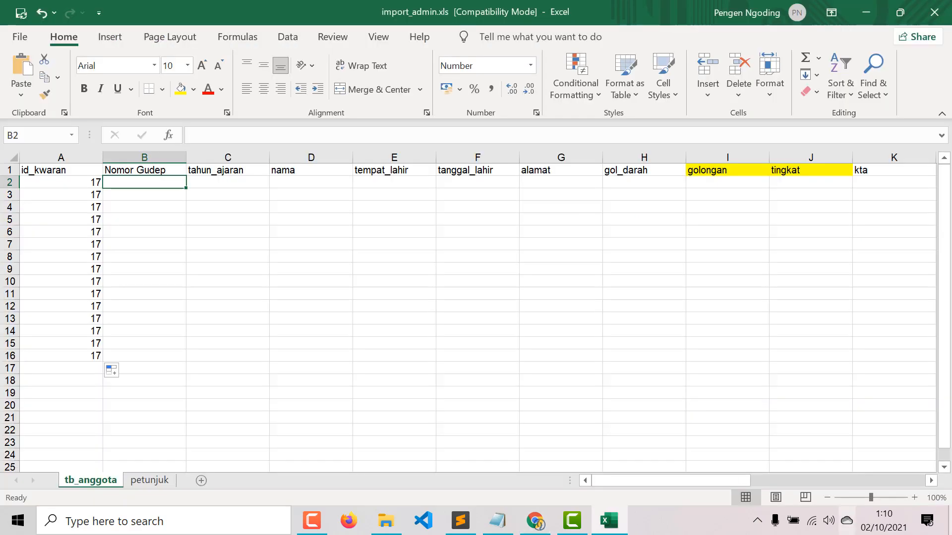
key(alt+Tab)
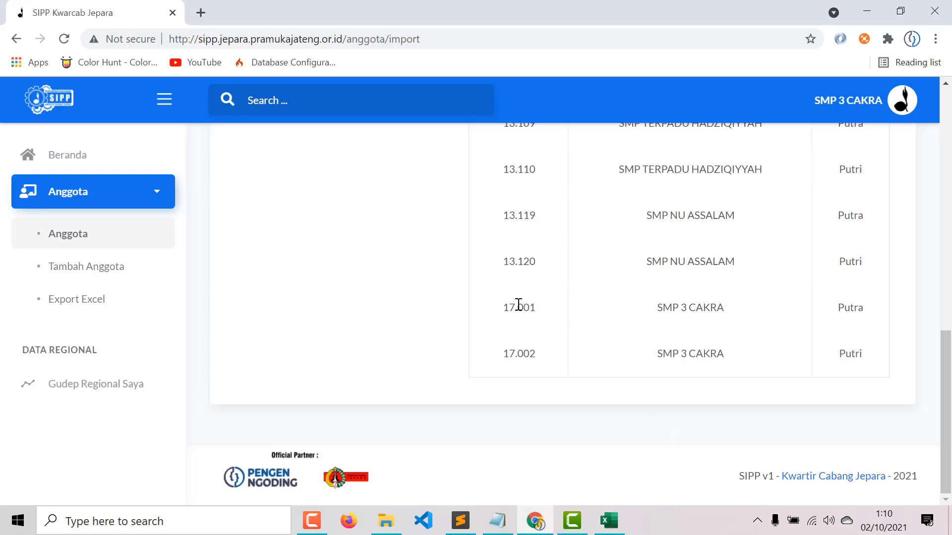
drag(522, 308, 545, 320)
click(517, 305)
click(525, 313)
double_click(525, 307)
scroll(534, 333, up, 10)
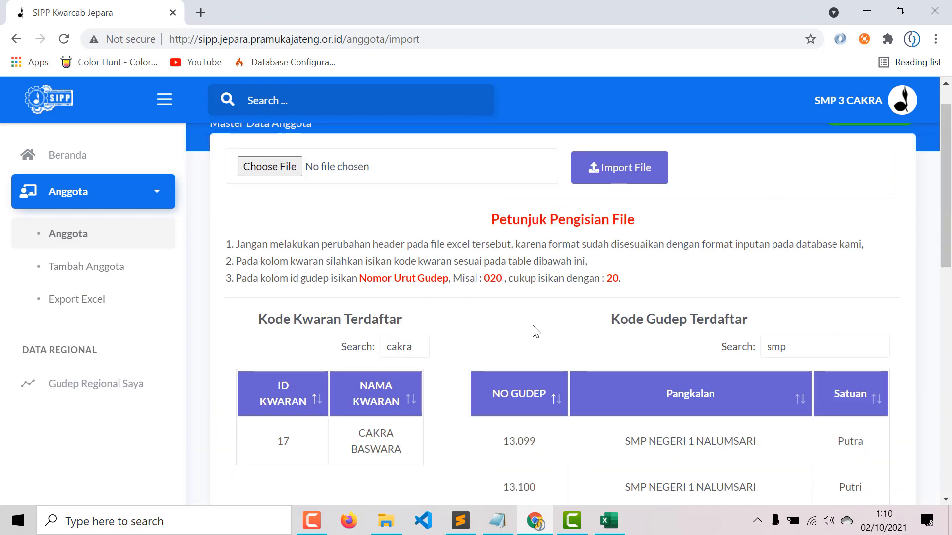
drag(237, 319, 504, 322)
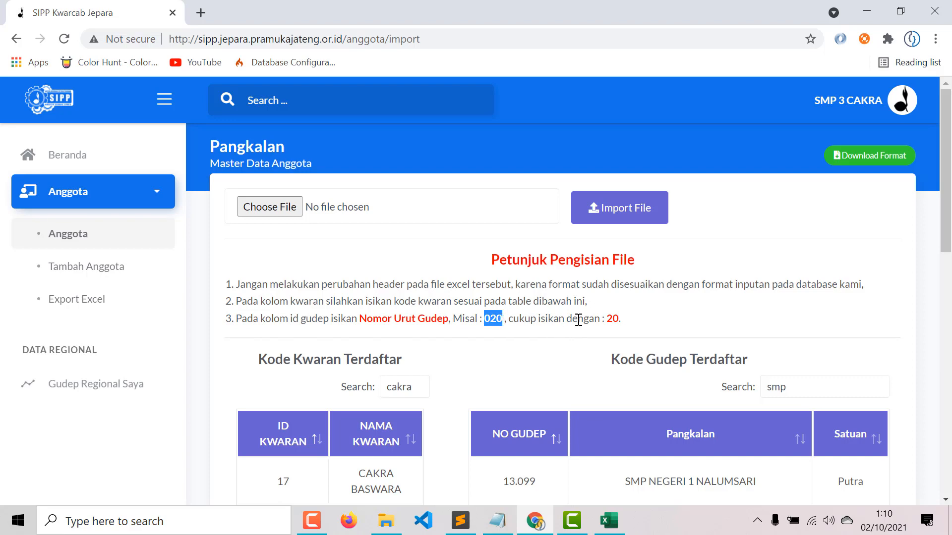
drag(607, 318, 622, 321)
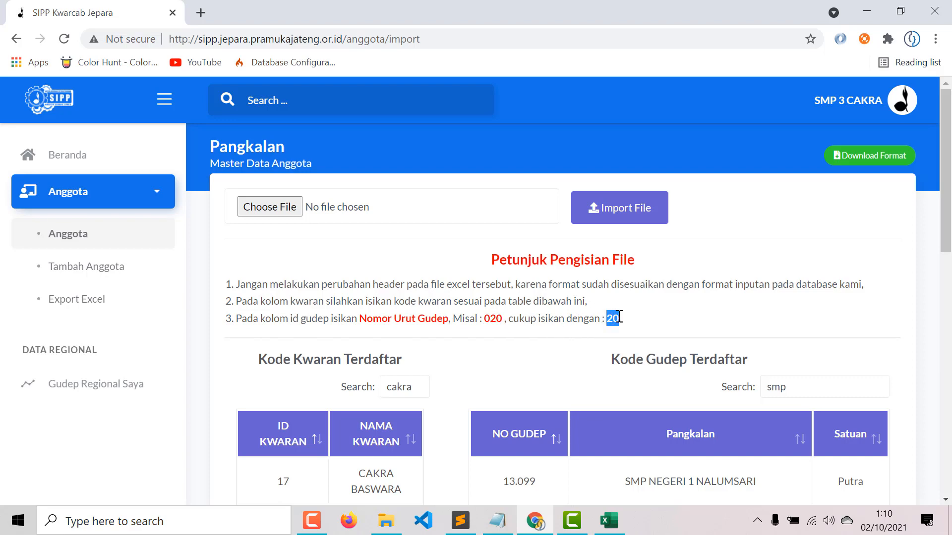
scroll(623, 323, down, 10)
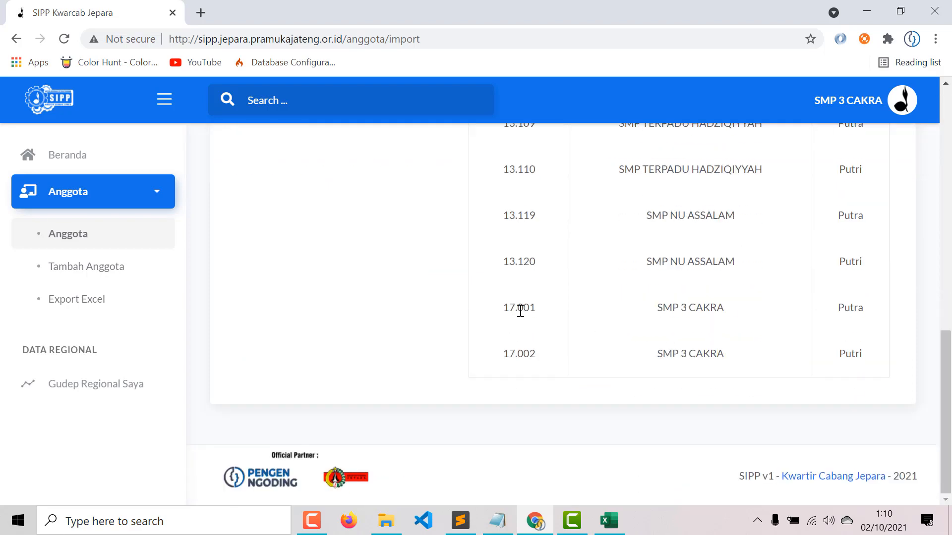
drag(518, 311, 538, 313)
- Set Nomor Gudep to 1 for rows 2–8 and 2 for rows 9–16
key(alt+Tab)
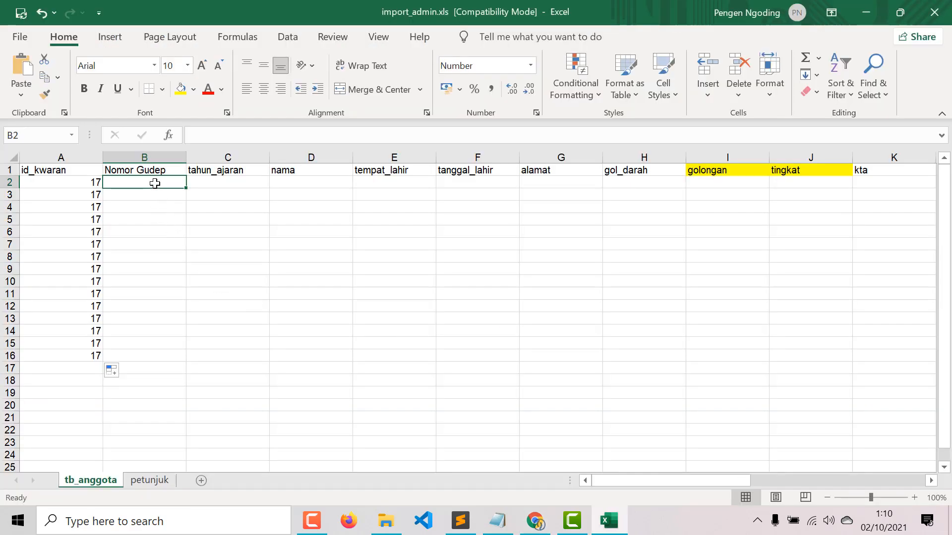
text(1)
key(alt+Tab)
key(alt+Tab)
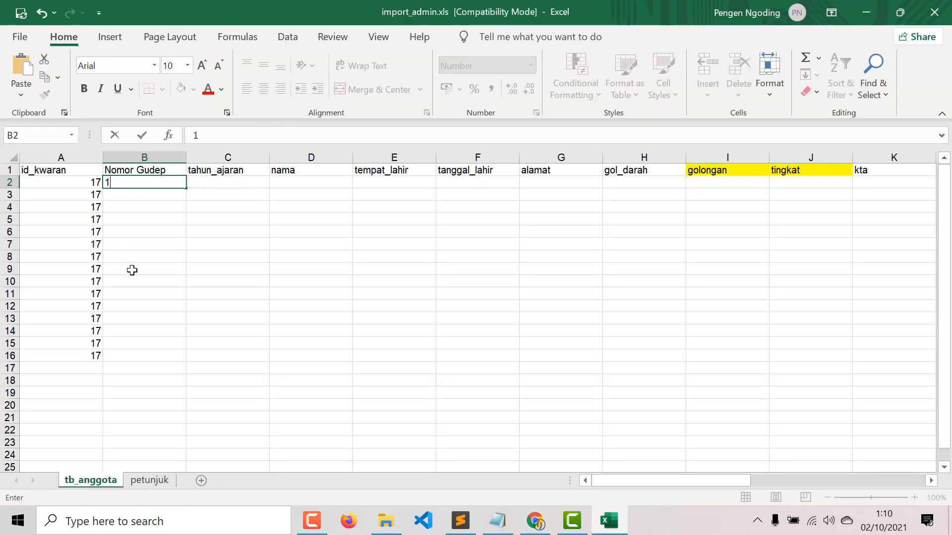
click(128, 268)
text(2)
click(166, 197)
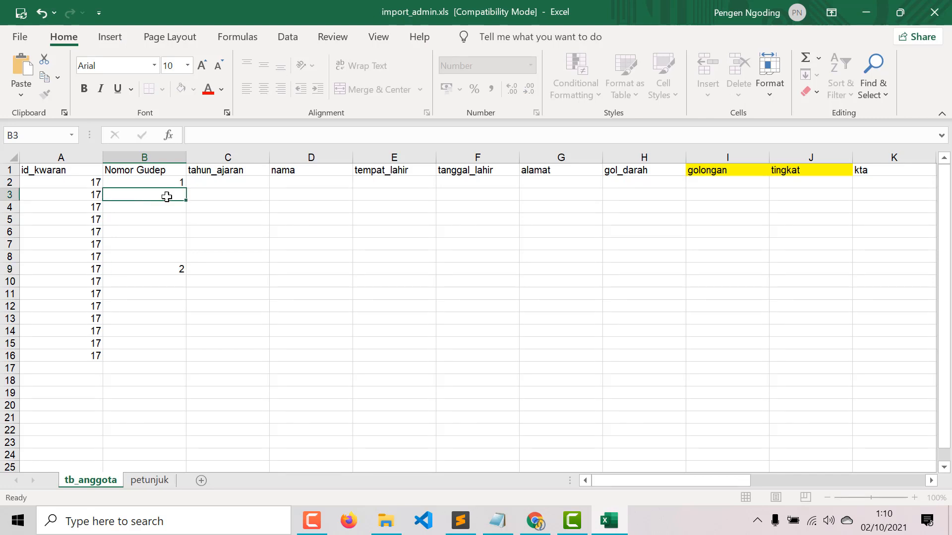
click(175, 173)
click(181, 182)
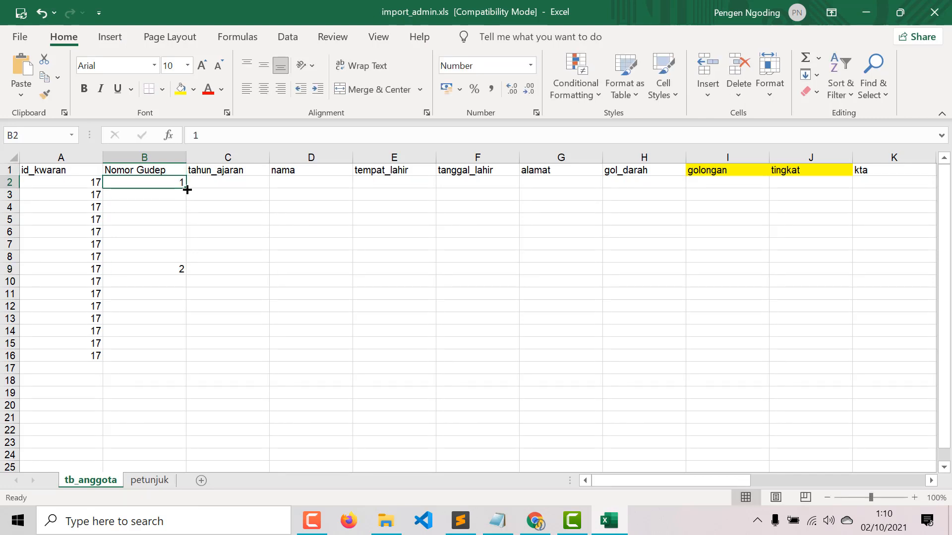
drag(186, 188, 187, 365)
click(174, 270)
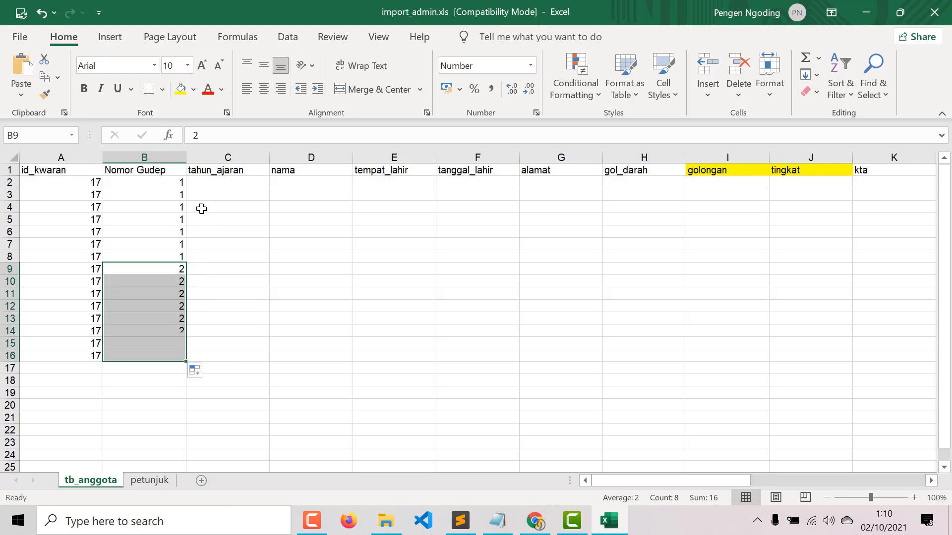
- Fill tahun_ajaran with 2019 and nama with qweqe down to row 16
click(228, 183)
text(019)
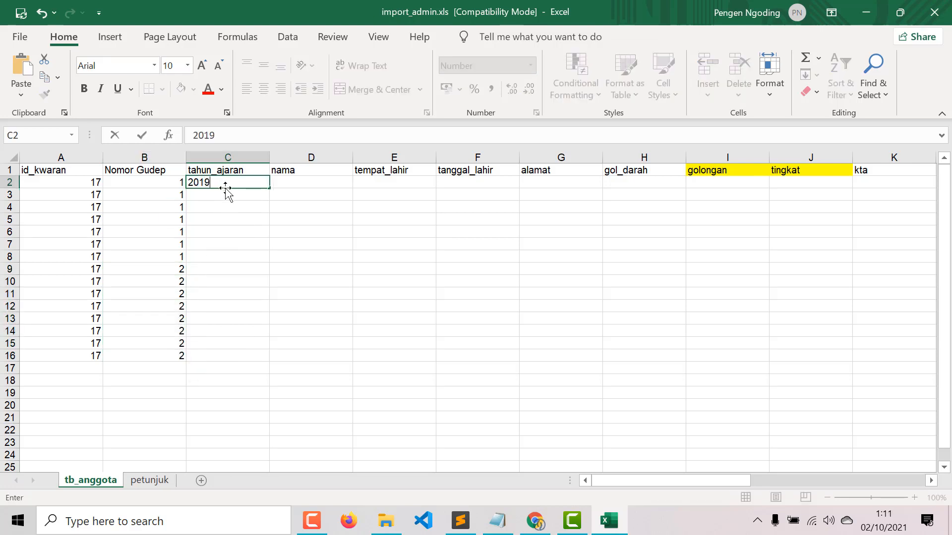
key(Return)
click(252, 183)
drag(272, 185, 259, 361)
click(318, 183)
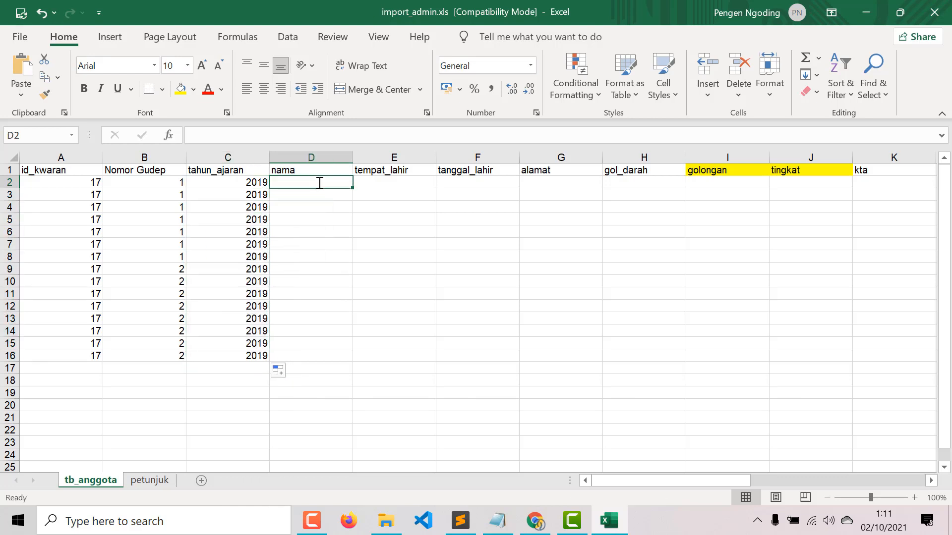
text(qweqe)
key(Return)
click(340, 183)
drag(353, 187, 334, 359)
- Enter Jepara as tempat_lahir, correcting a typo, and copy it down to row 16
click(405, 182)
text(J)
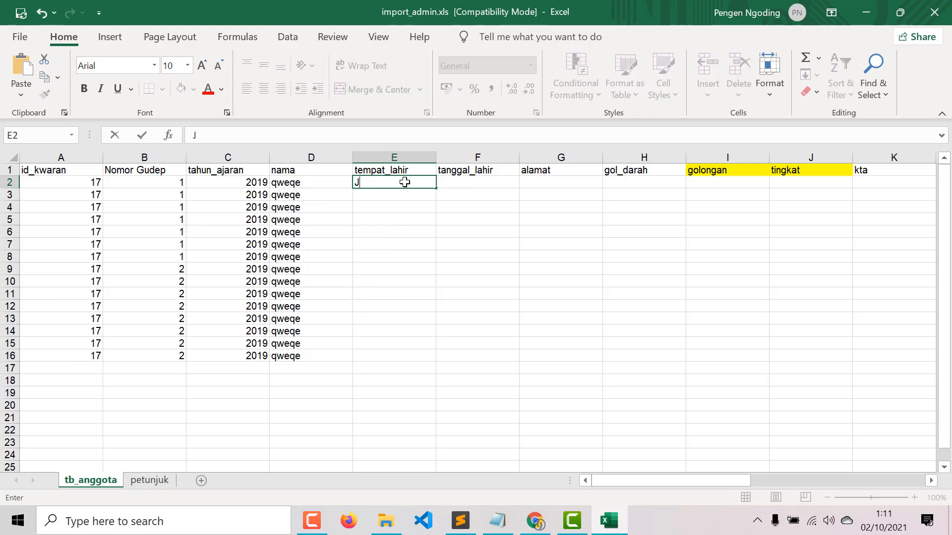
text(epar)
key(Return)
click(404, 183)
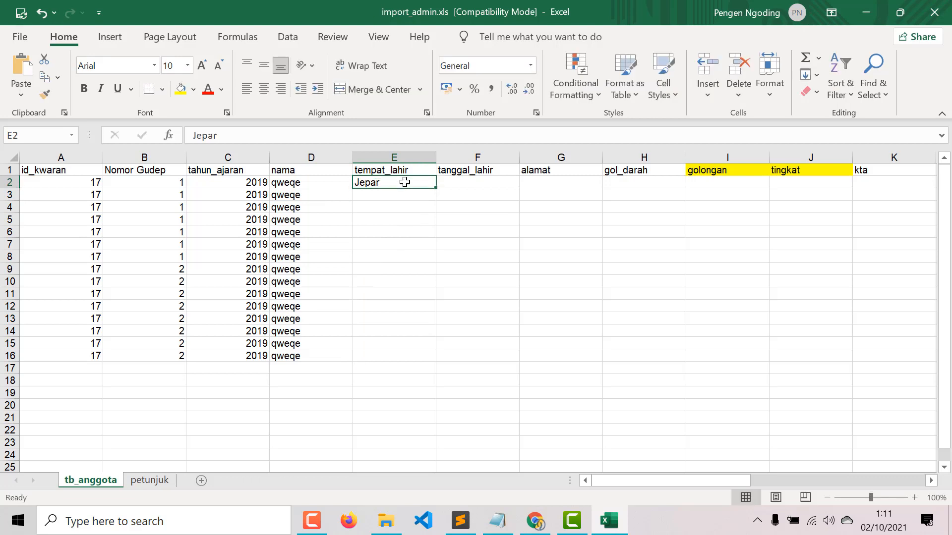
key(BackSpace)
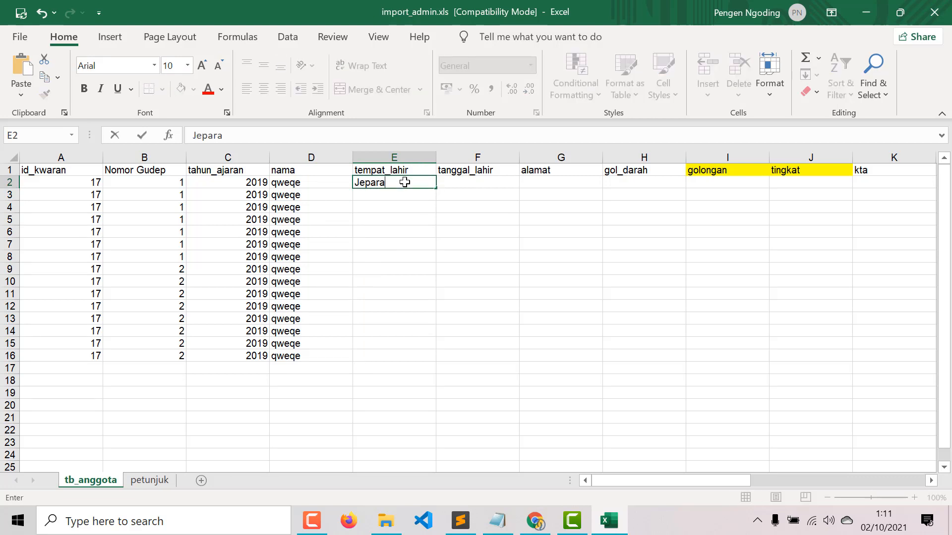
text(Jepara)
key(Return)
click(405, 183)
drag(436, 189, 425, 367)
- Enter tanggal_lahir 20/01/1998 and extend the date series down to row 16
click(478, 183)
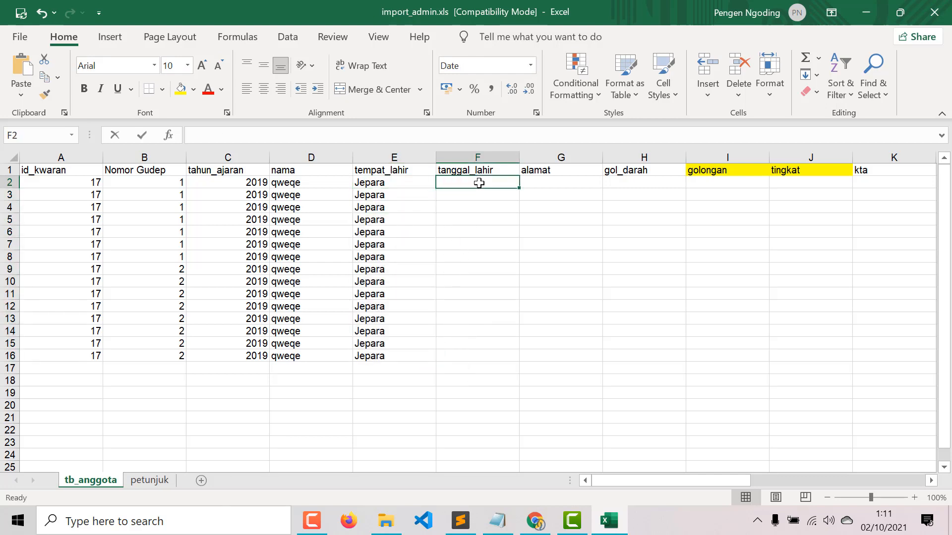
text(20/0)
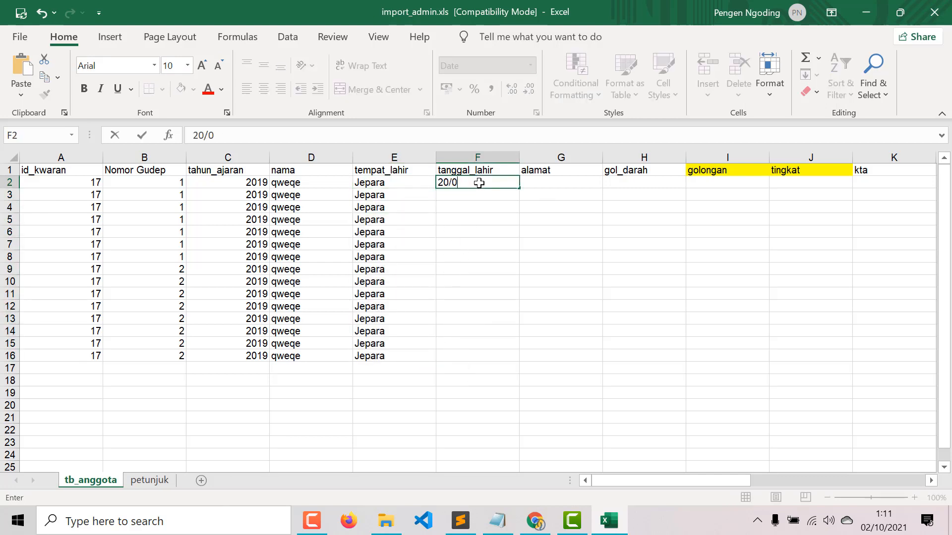
text(1/1998)
key(Return)
click(478, 183)
drag(518, 188, 527, 363)
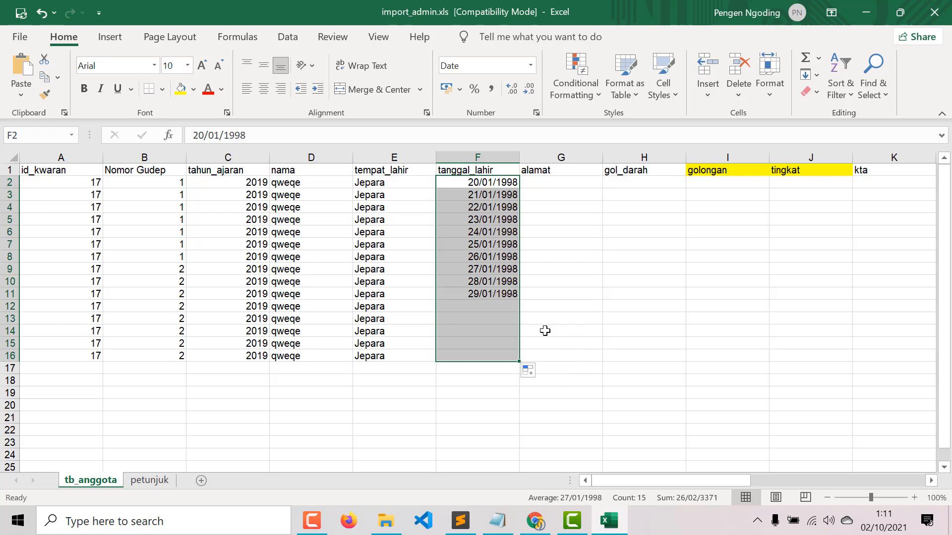
- Fill the alamat column with Jepara for rows 2–16
click(545, 181)
text(Jepara)
key(Return)
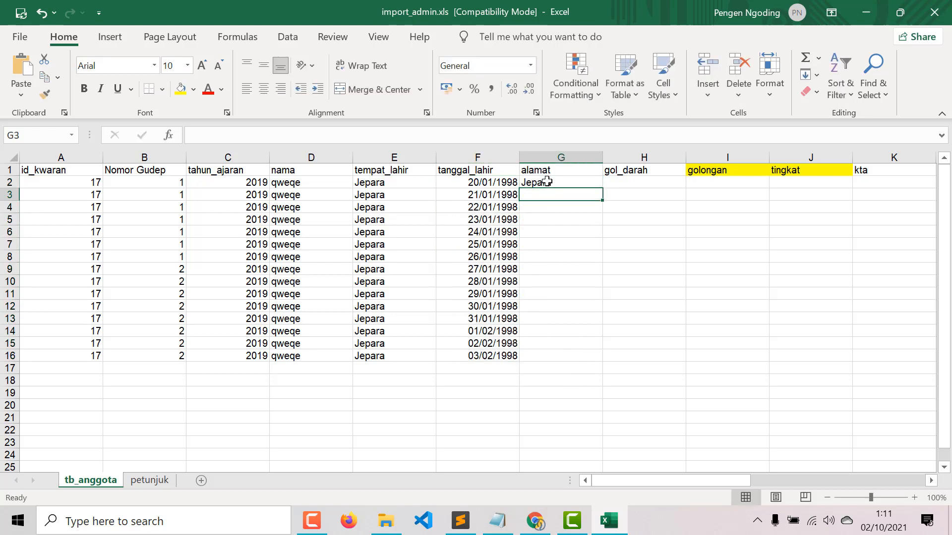
click(548, 182)
drag(603, 189, 590, 364)
- Set gol_darah to A in H6 and AB in H10
click(637, 229)
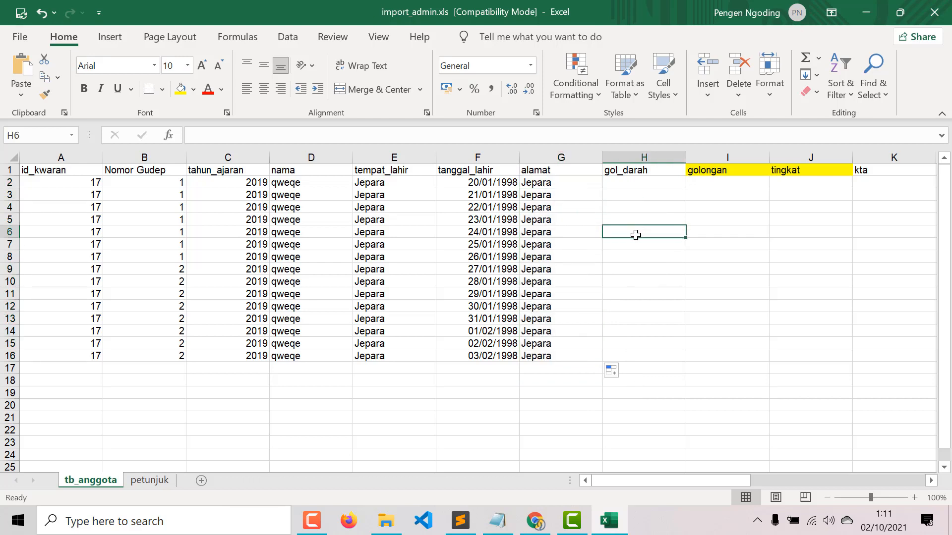
text(A)
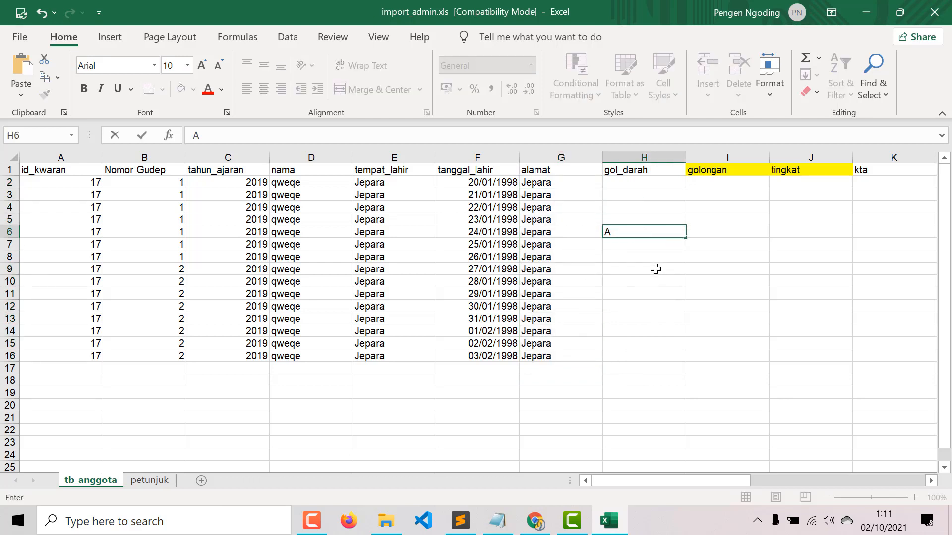
key(Return)
click(655, 286)
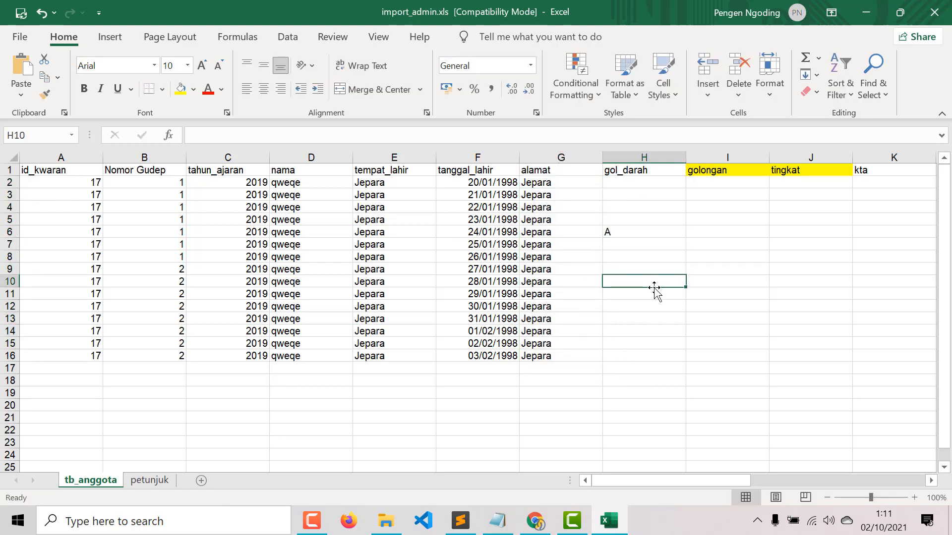
text(AB)
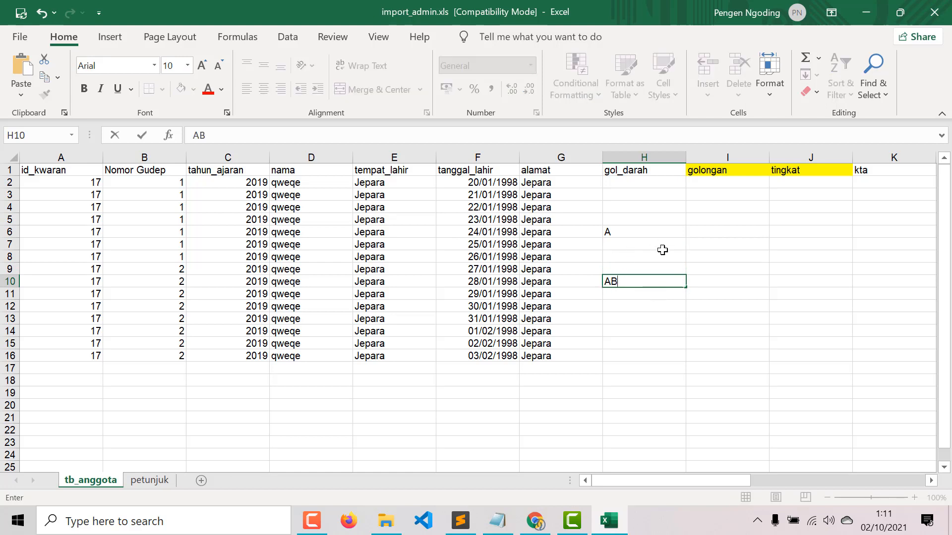
click(652, 185)
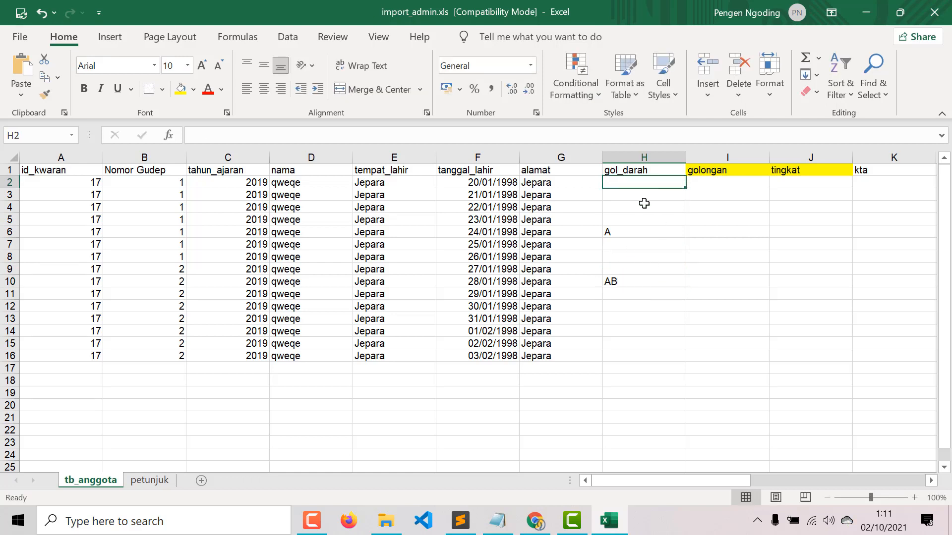
click(641, 203)
click(642, 182)
click(713, 182)
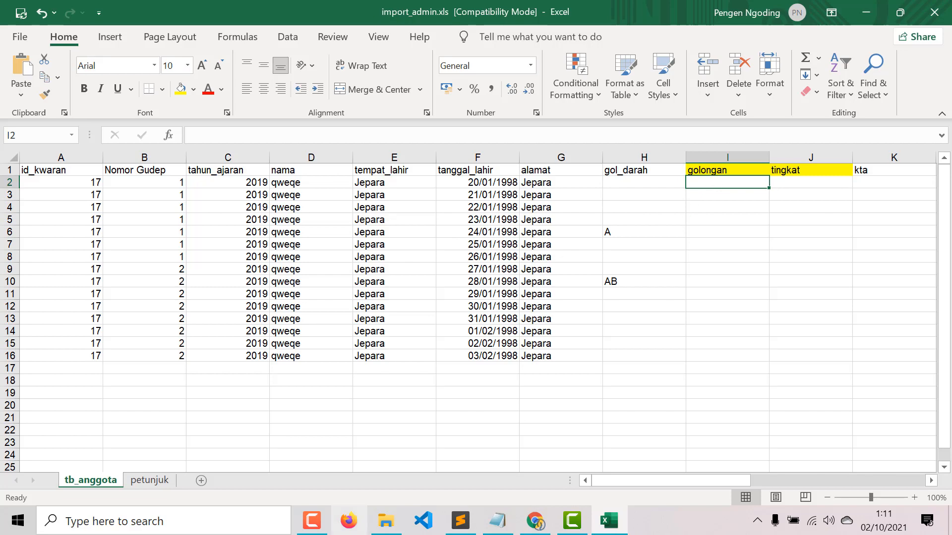
- Copy penggalang from the petunjuk sheet into golongan cell I2 and fill it down to I16
click(150, 480)
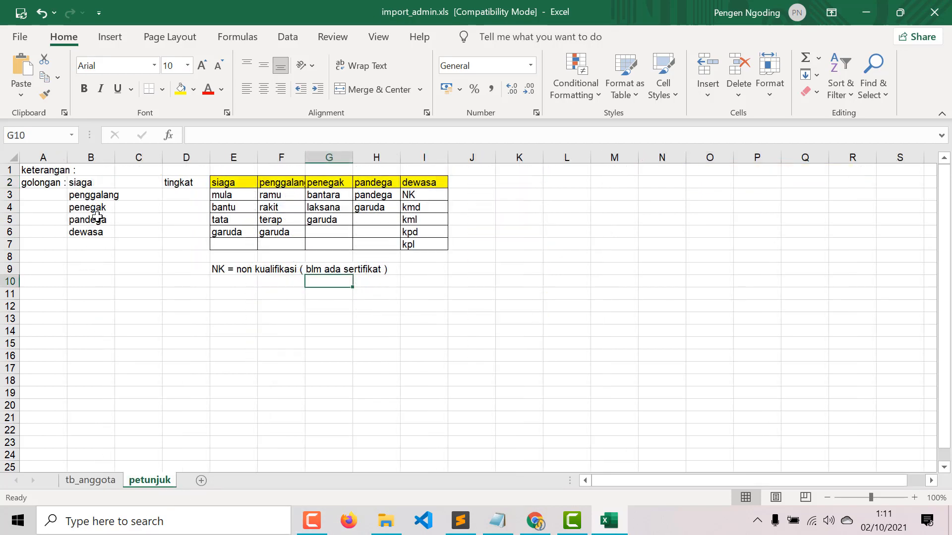
drag(77, 185, 97, 230)
click(101, 198)
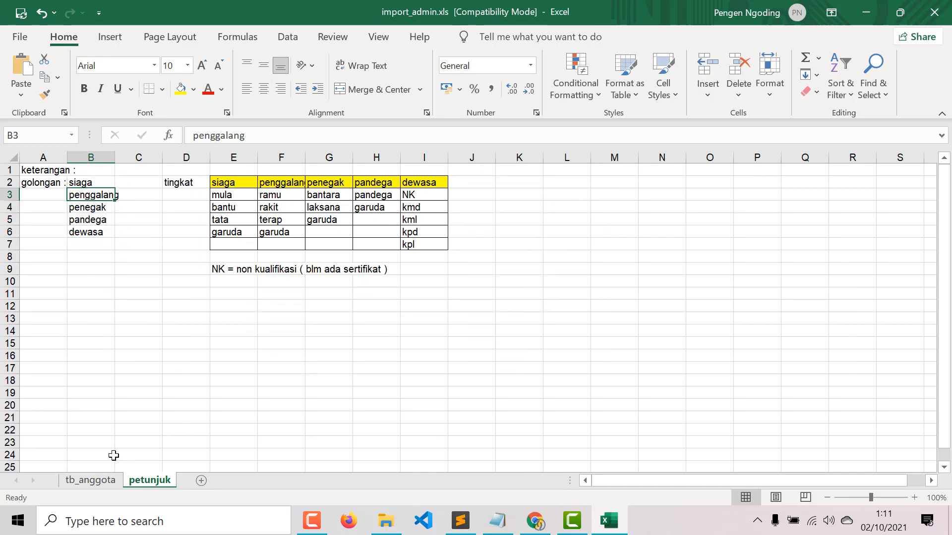
key(ctrl+c)
click(91, 481)
click(709, 184)
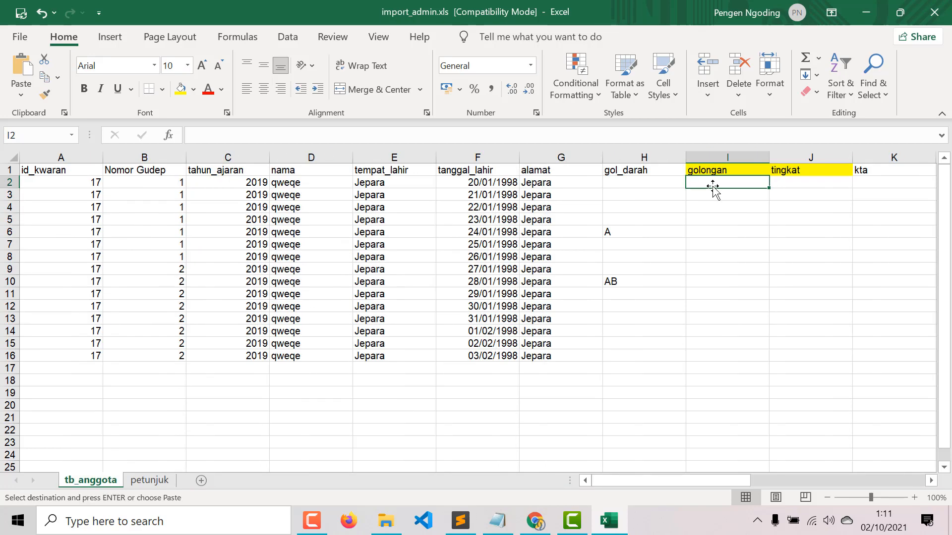
key(ctrl+v)
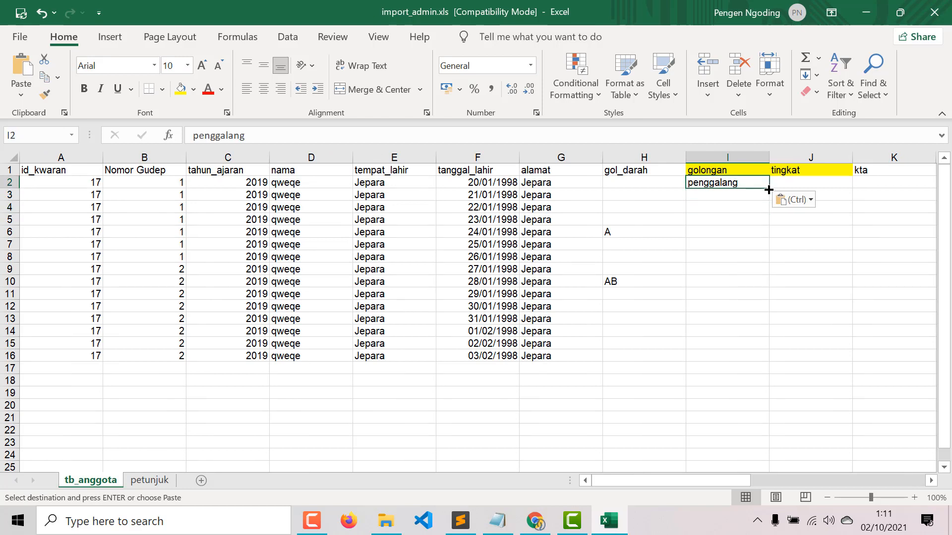
drag(768, 189, 739, 366)
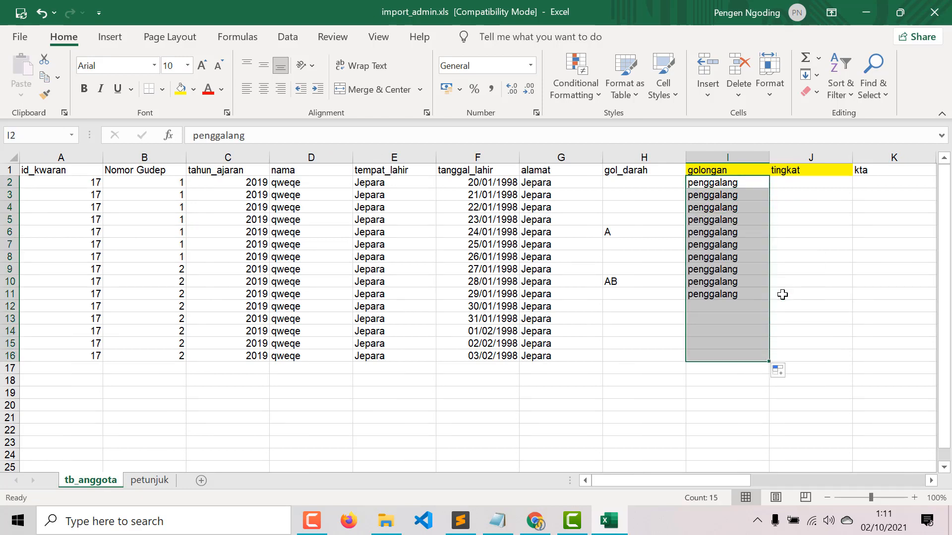
click(813, 185)
- Paste ramu, rakit, terap into J2:J4 and repeat the pattern down tingkat to J16
click(148, 463)
click(149, 481)
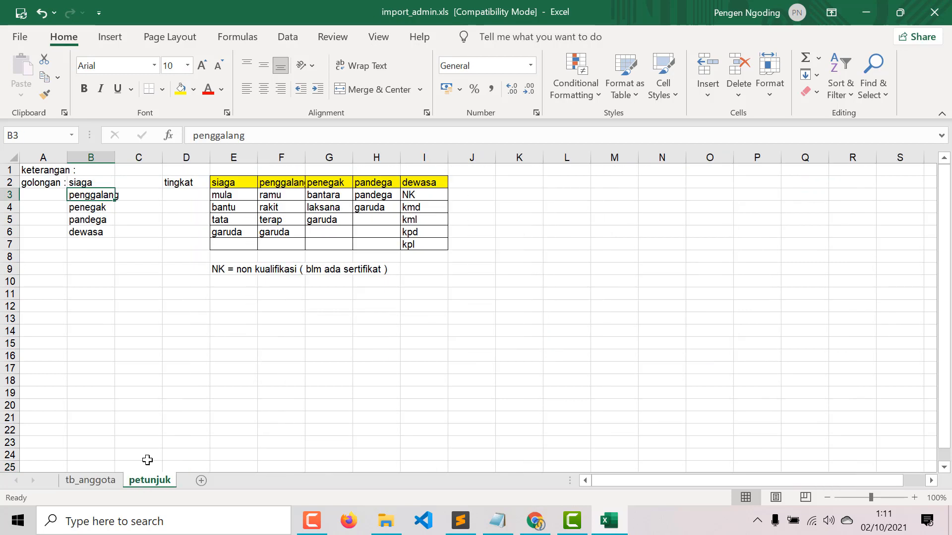
drag(276, 198, 282, 218)
key(ctrl+c)
click(90, 481)
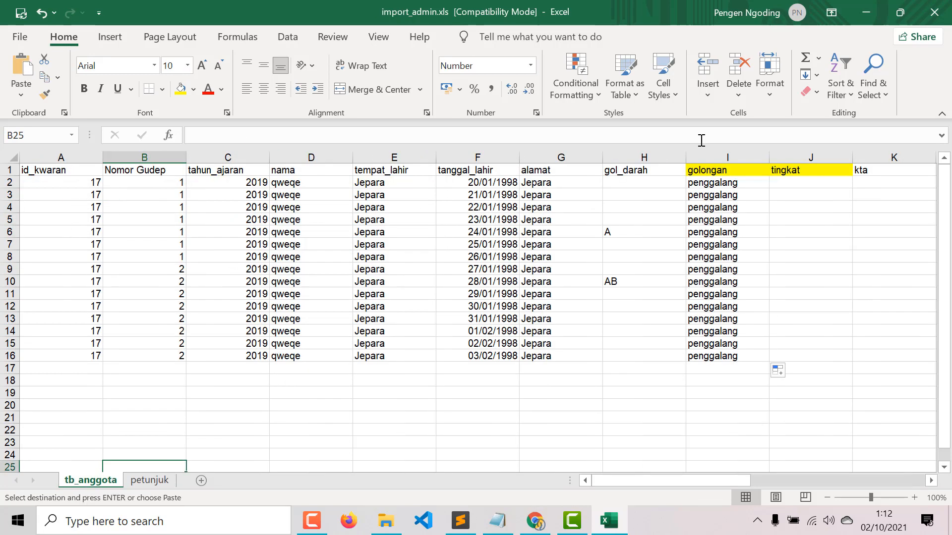
click(795, 181)
key(ctrl+v)
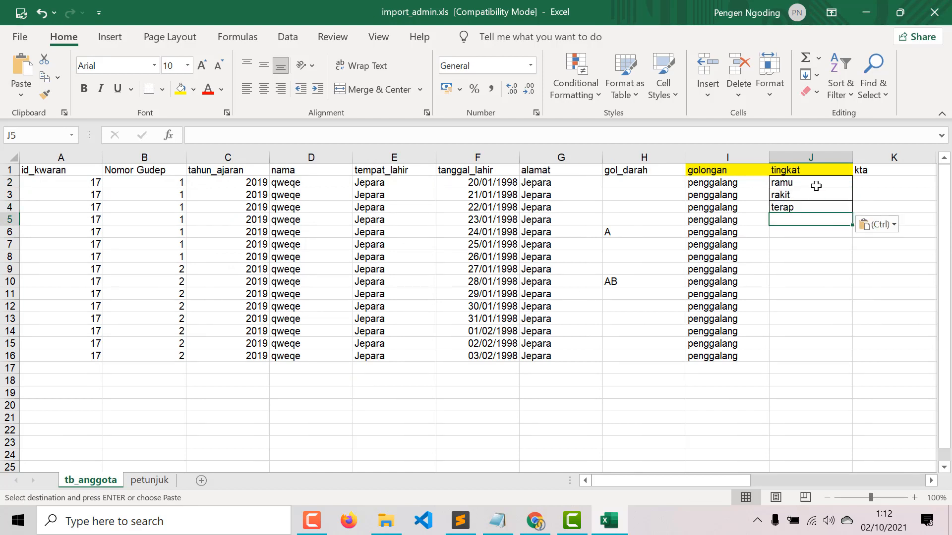
click(851, 215)
drag(837, 183, 863, 357)
click(650, 338)
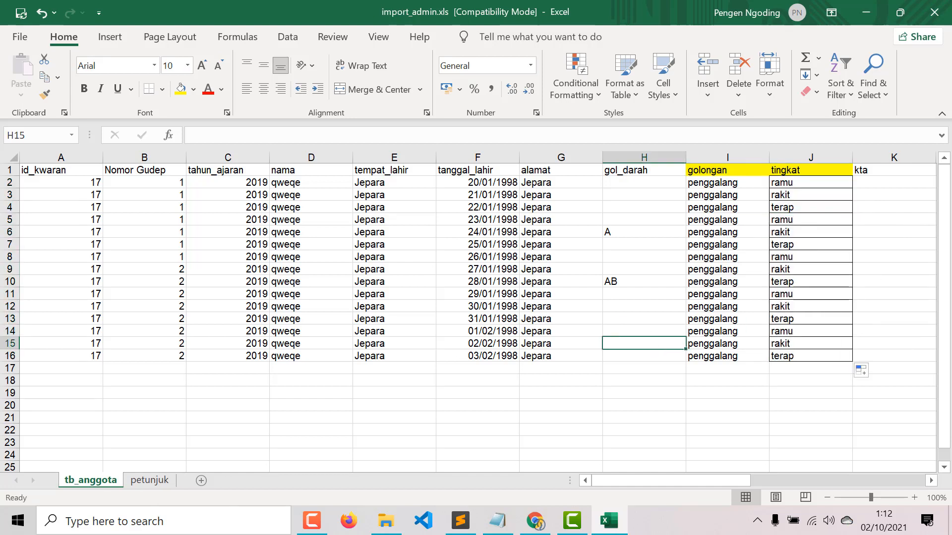
- Select data columns A through J to check the completed member rows
drag(626, 477, 560, 462)
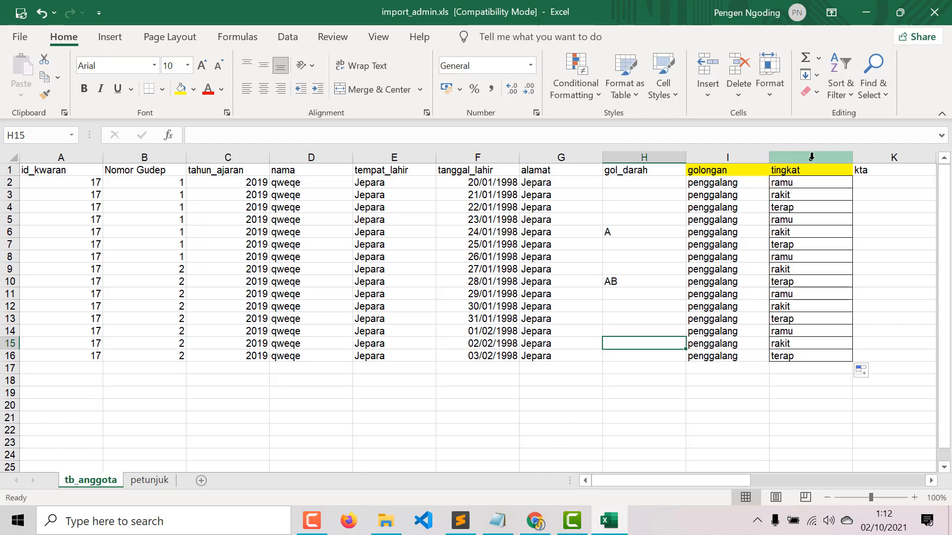
drag(813, 157, 57, 157)
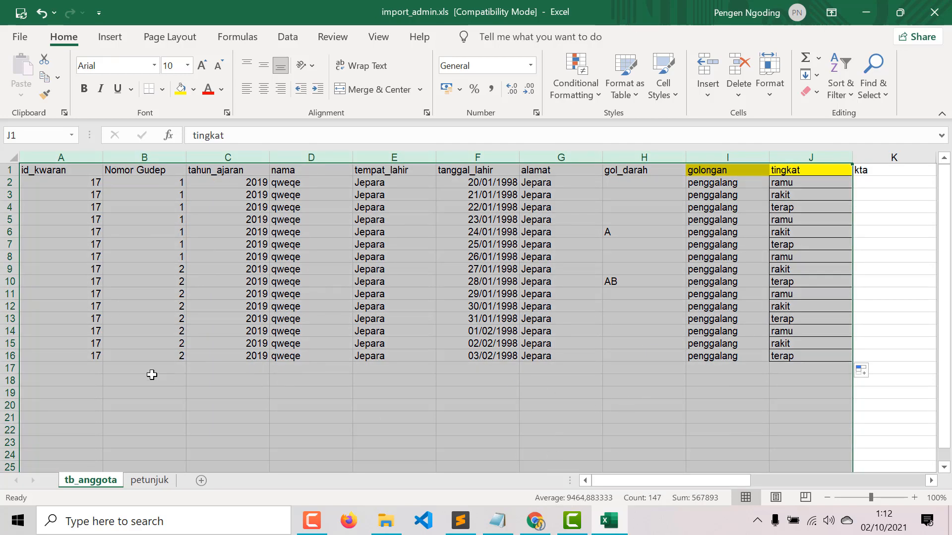
click(306, 392)
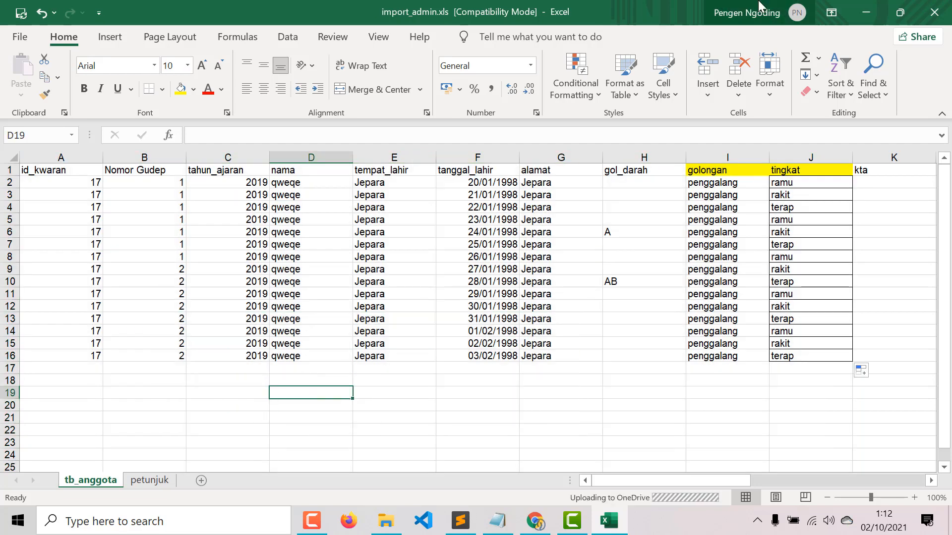
- Upload import_admin.xls on the import page, confirm the import, and open the Anggota list
click(866, 12)
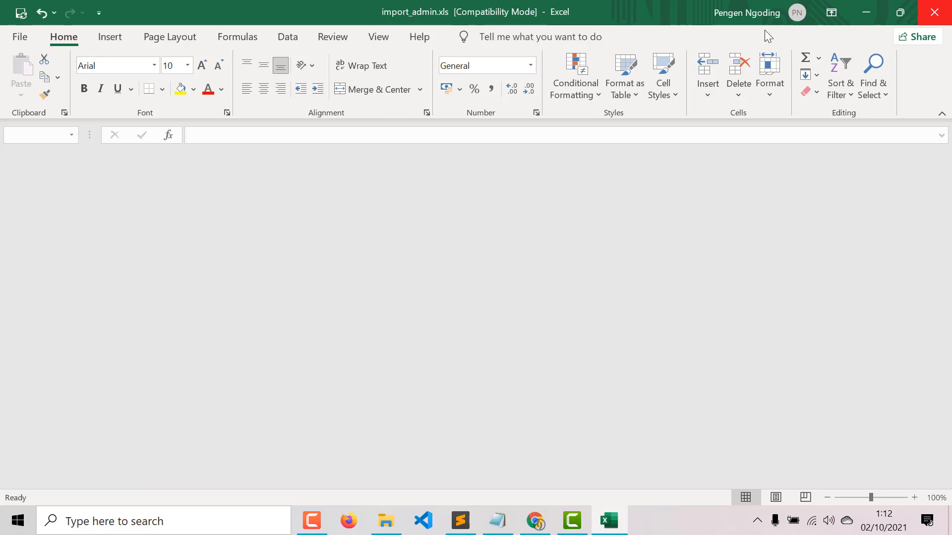
scroll(379, 197, up, 10)
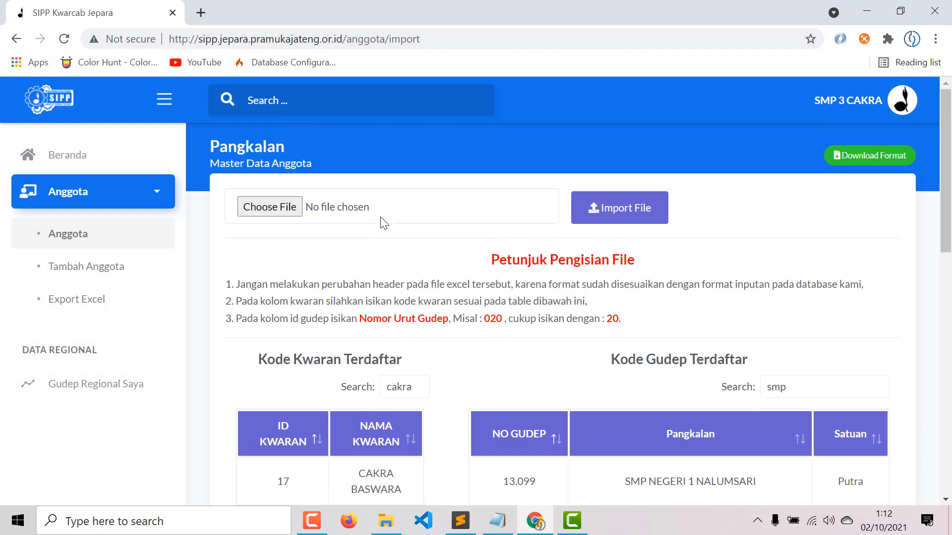
click(383, 218)
click(466, 148)
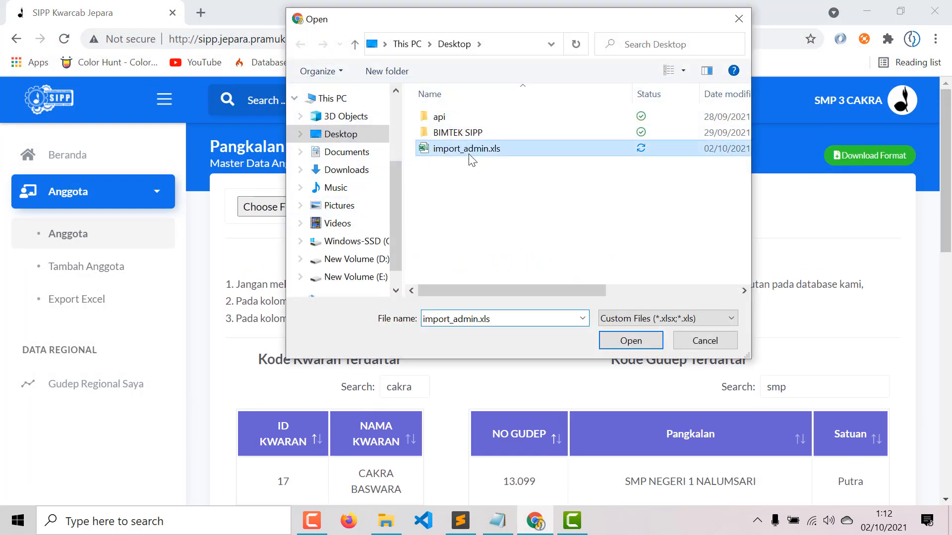
click(640, 338)
click(640, 210)
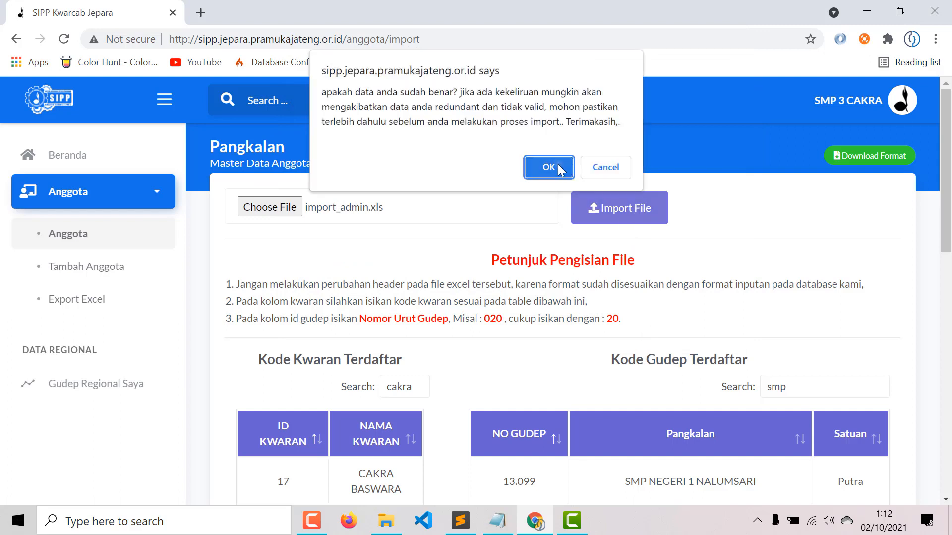
click(548, 165)
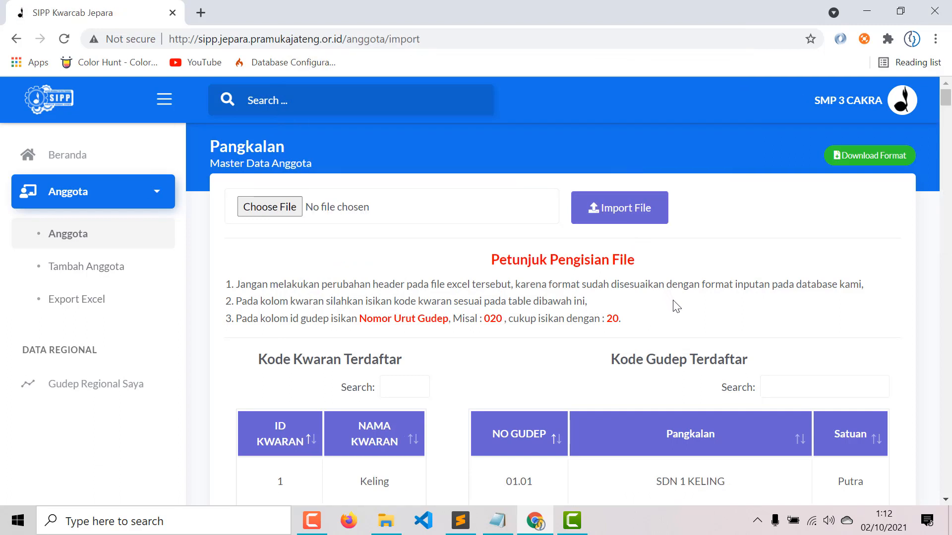
click(94, 233)
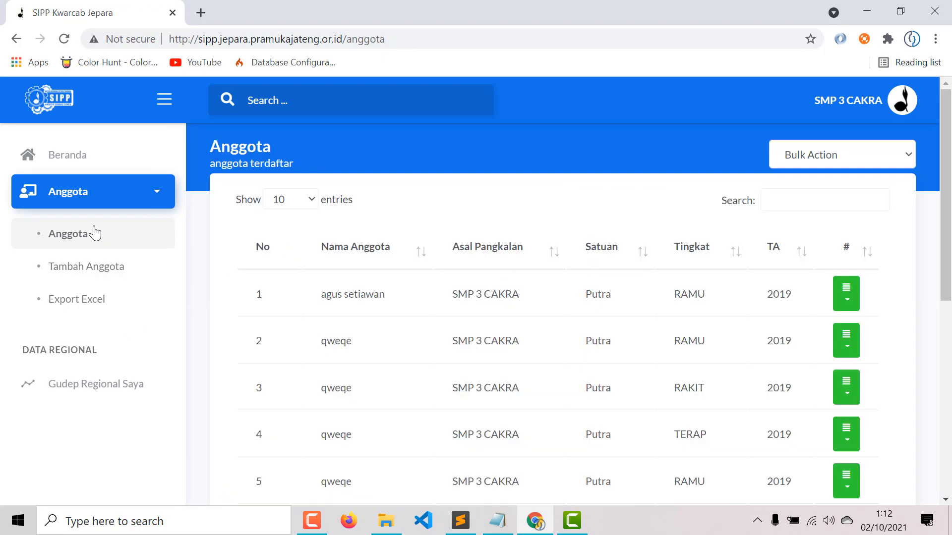
- Browse to the second page of members and open a member's edit form, then go back
scroll(604, 339, down, 8)
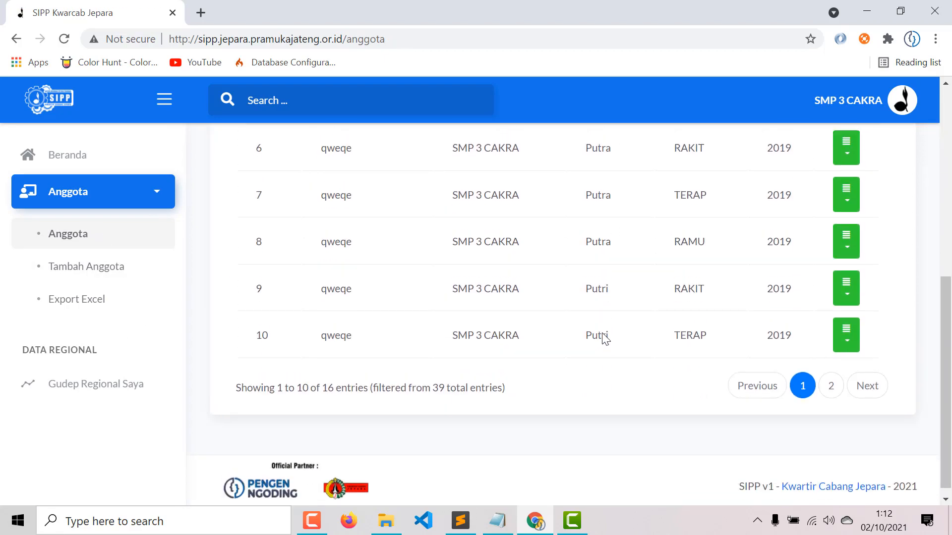
scroll(605, 339, up, 8)
scroll(605, 339, down, 8)
click(829, 376)
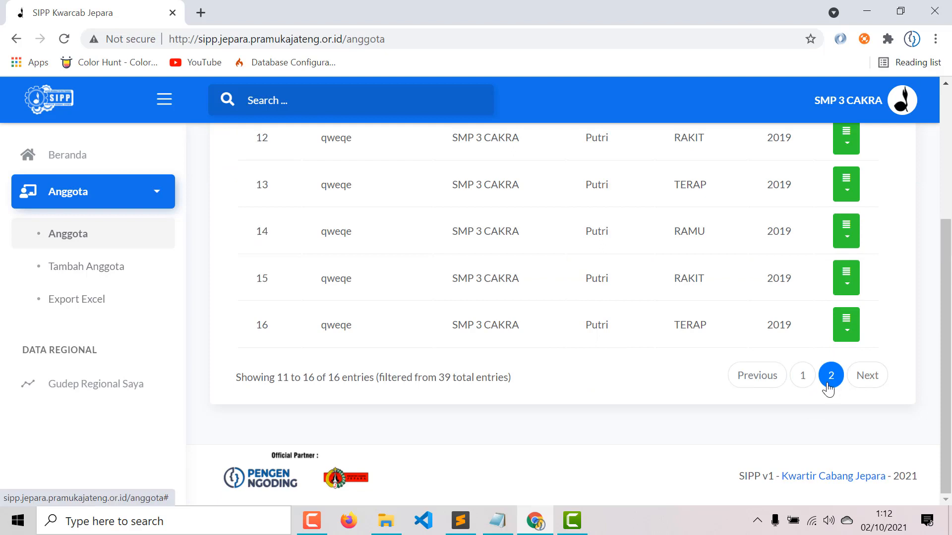
scroll(828, 390, up, 8)
scroll(847, 327, down, 3)
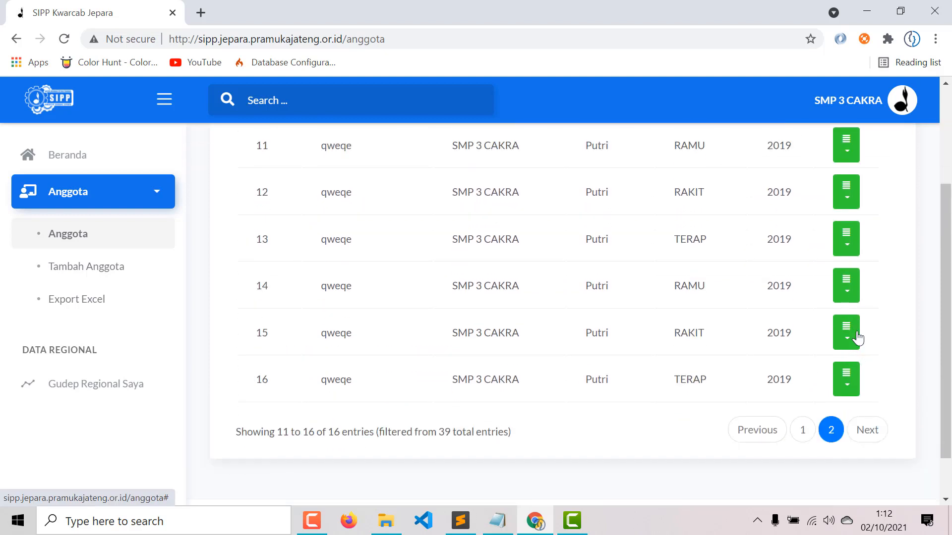
click(846, 296)
click(825, 346)
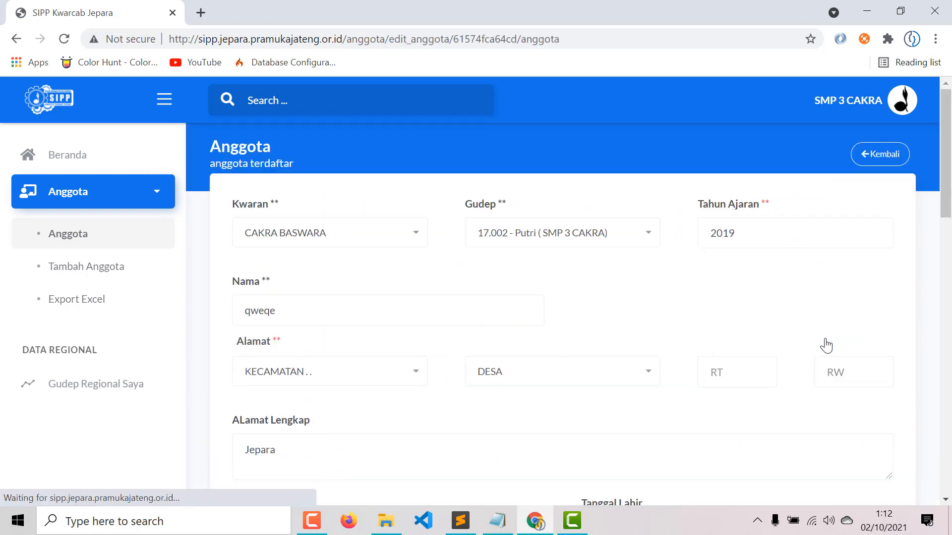
click(869, 155)
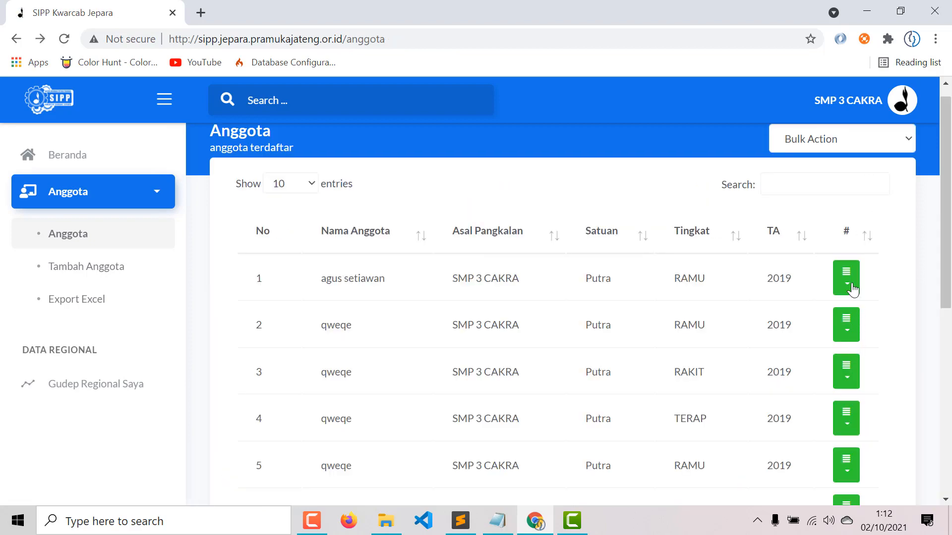
click(848, 283)
click(839, 318)
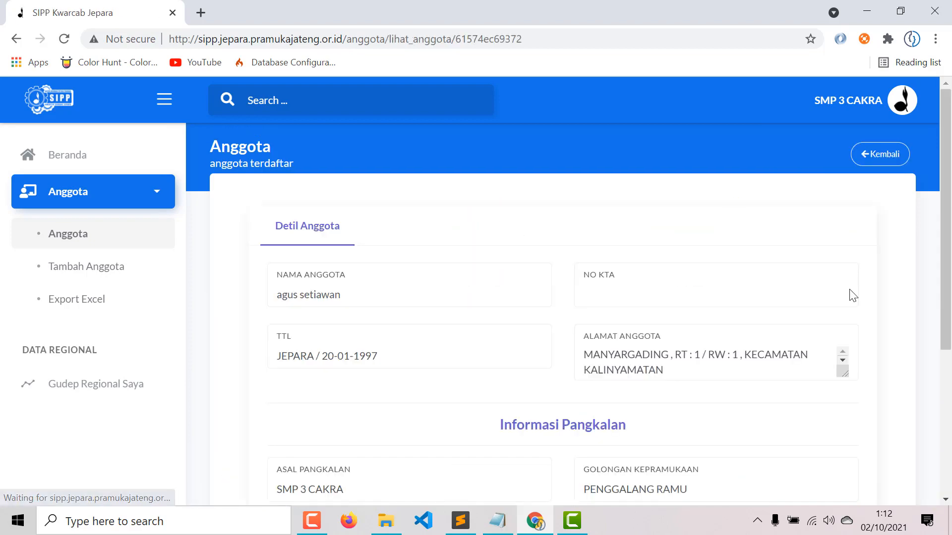
click(882, 158)
scroll(850, 302, down, 5)
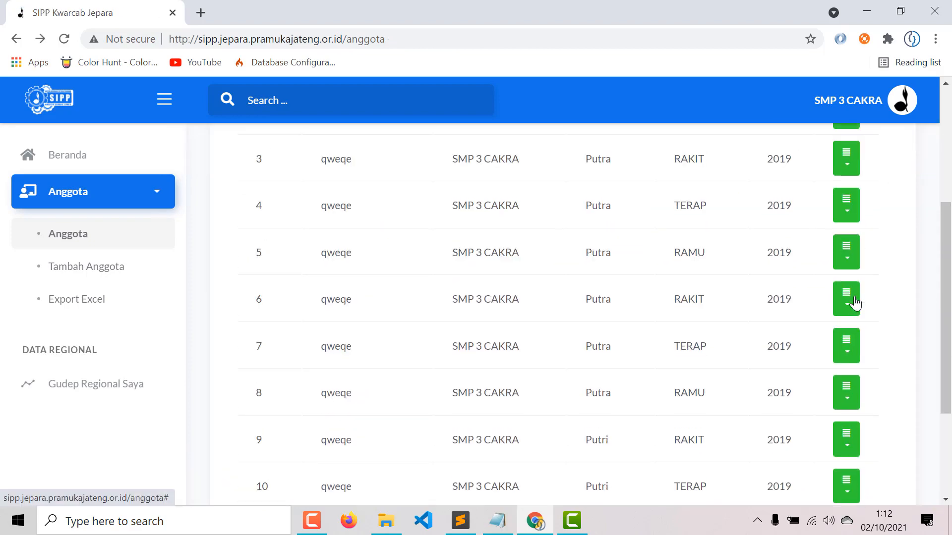
scroll(854, 304, up, 5)
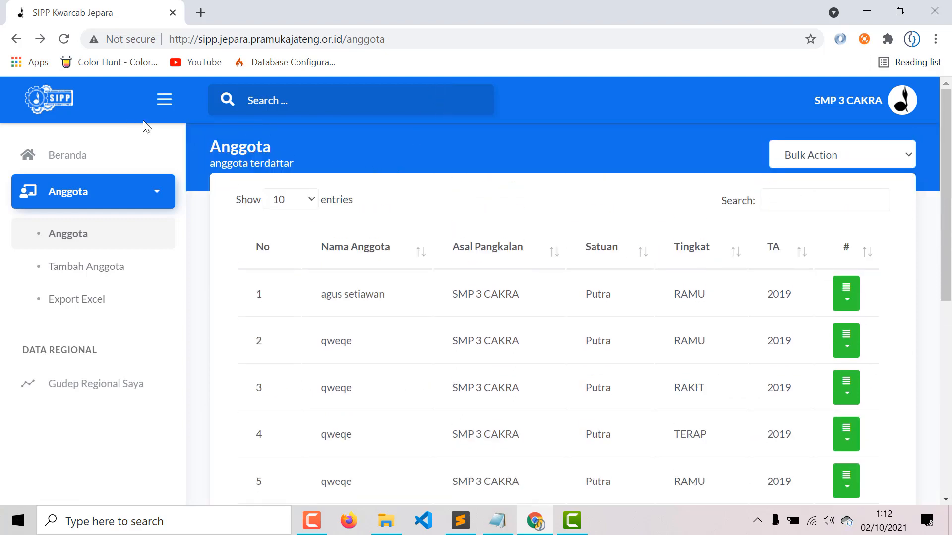
- Open Bulk Action's delete-by-school-year window and close it without deleting anything
click(810, 155)
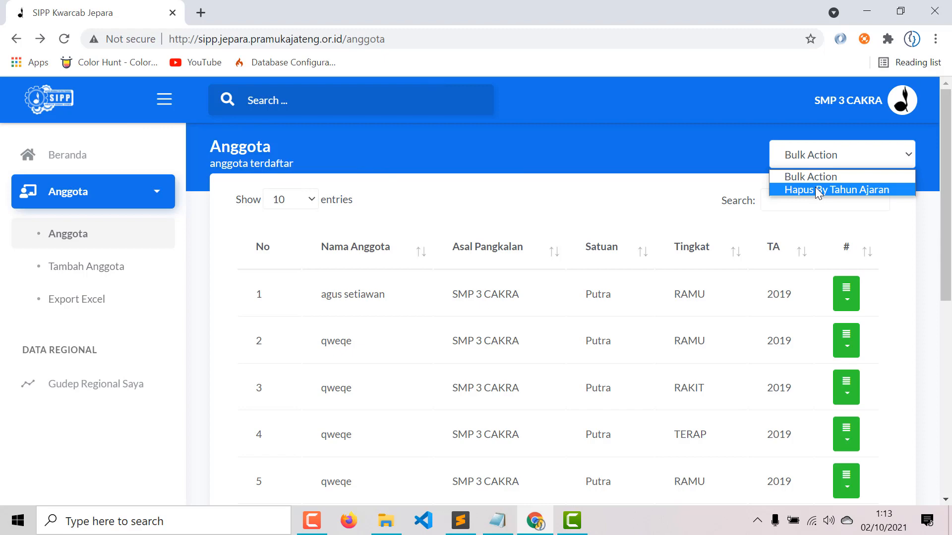
click(819, 190)
click(644, 123)
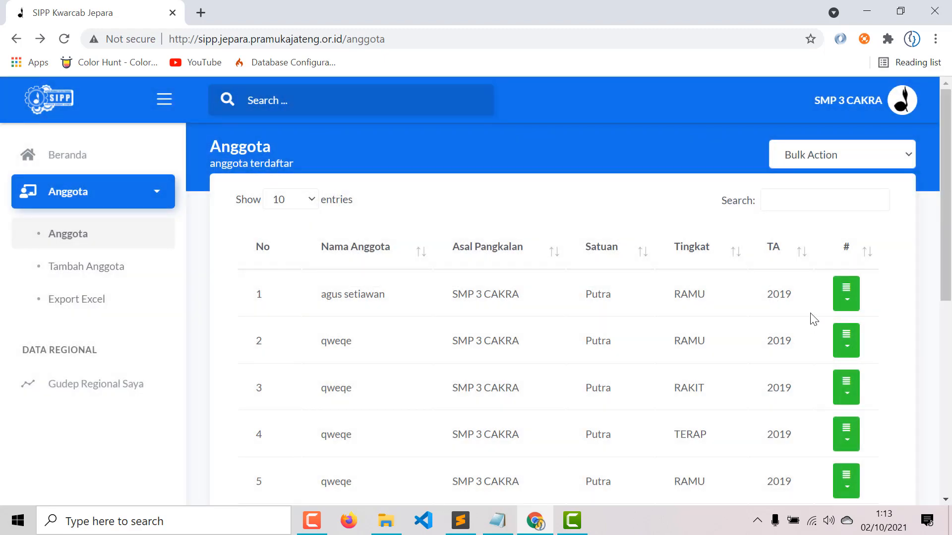
click(846, 302)
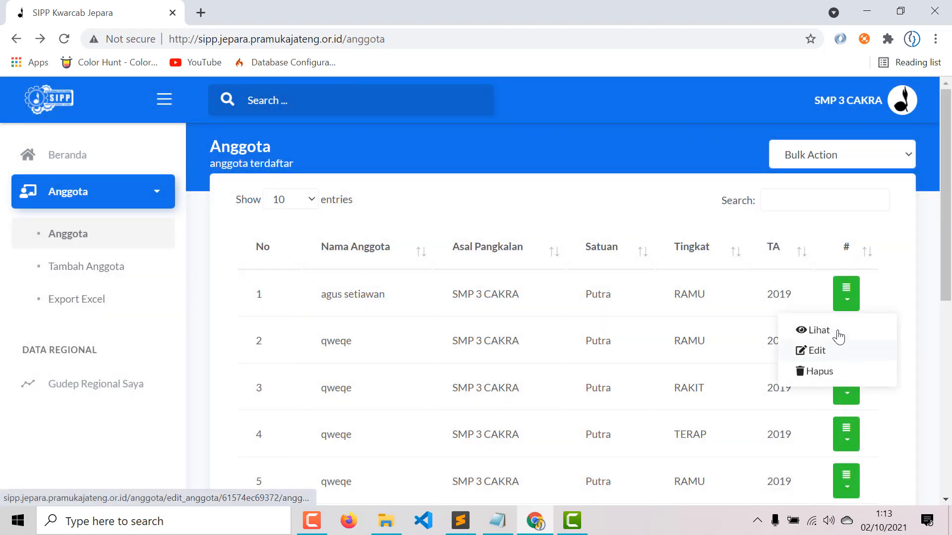
click(816, 157)
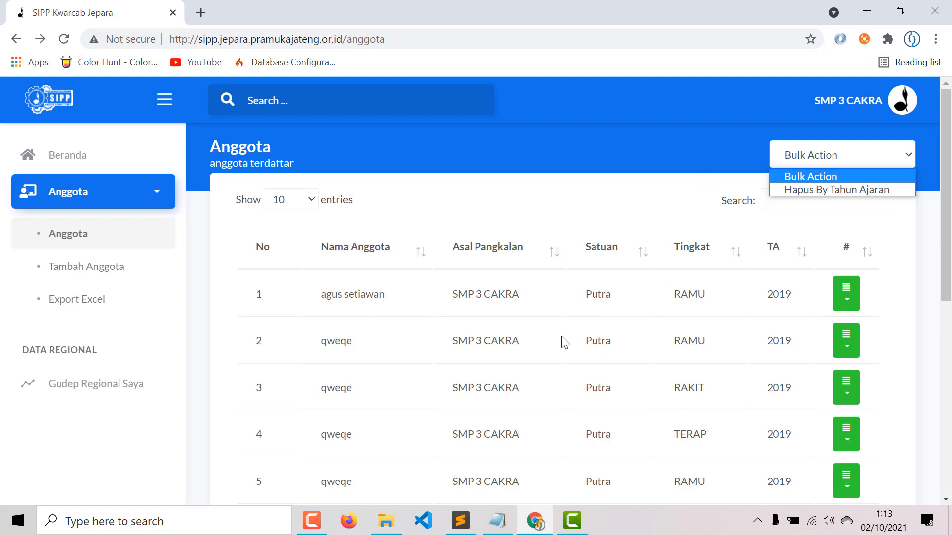
drag(453, 298, 569, 310)
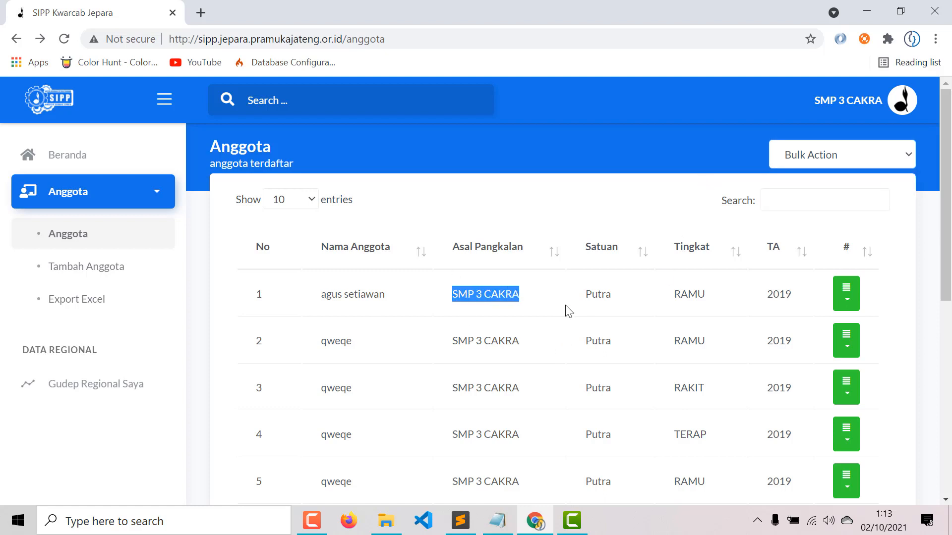
drag(325, 296, 401, 313)
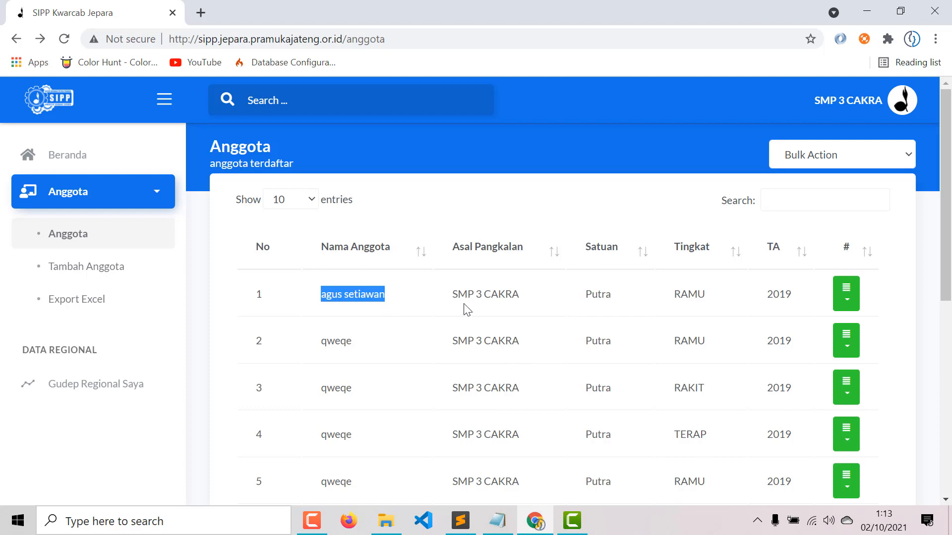
drag(453, 296, 528, 302)
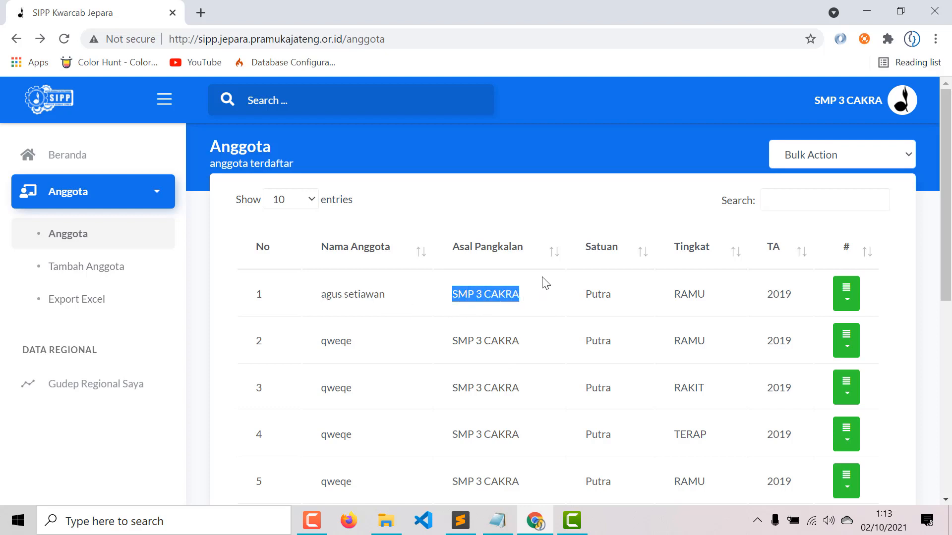
drag(321, 296, 393, 298)
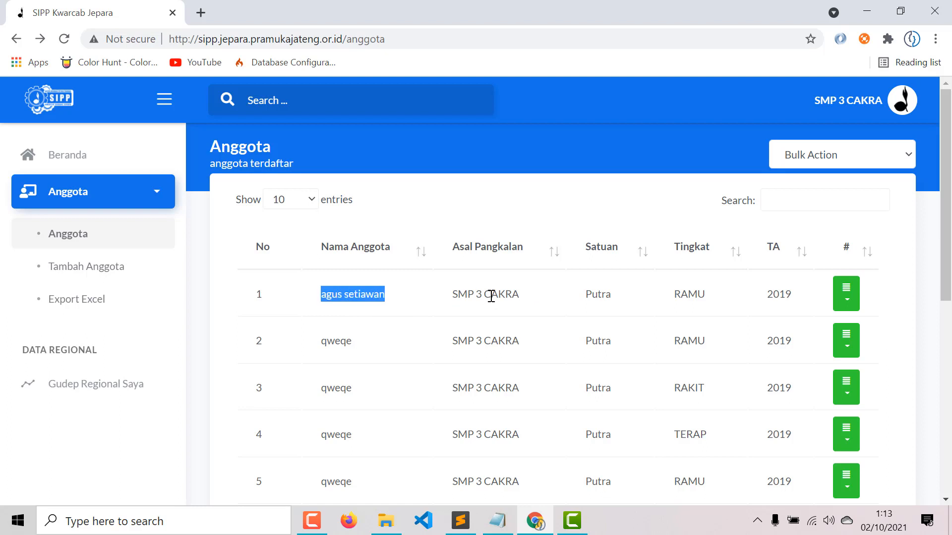
drag(452, 296, 530, 299)
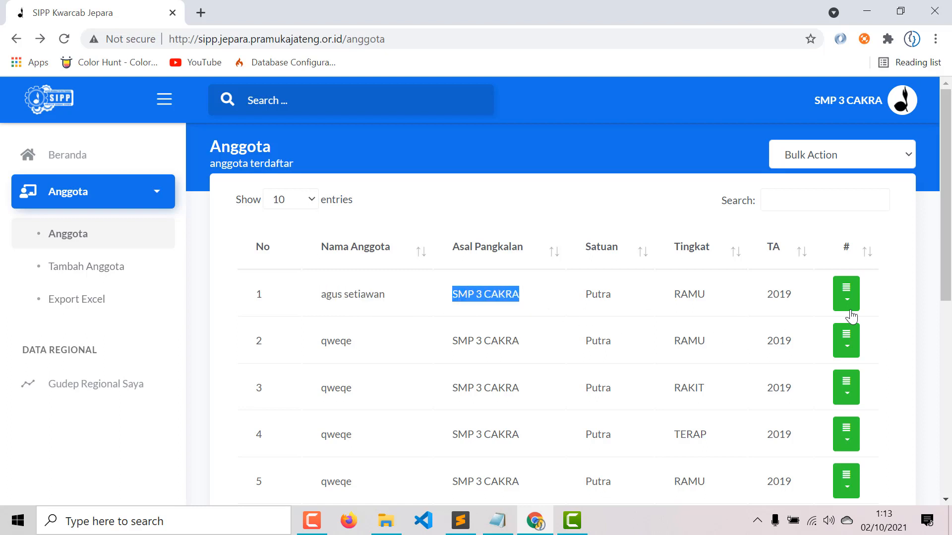
- Delete the qweqe member in row 3 via its Hapus action and confirm
click(845, 391)
click(823, 466)
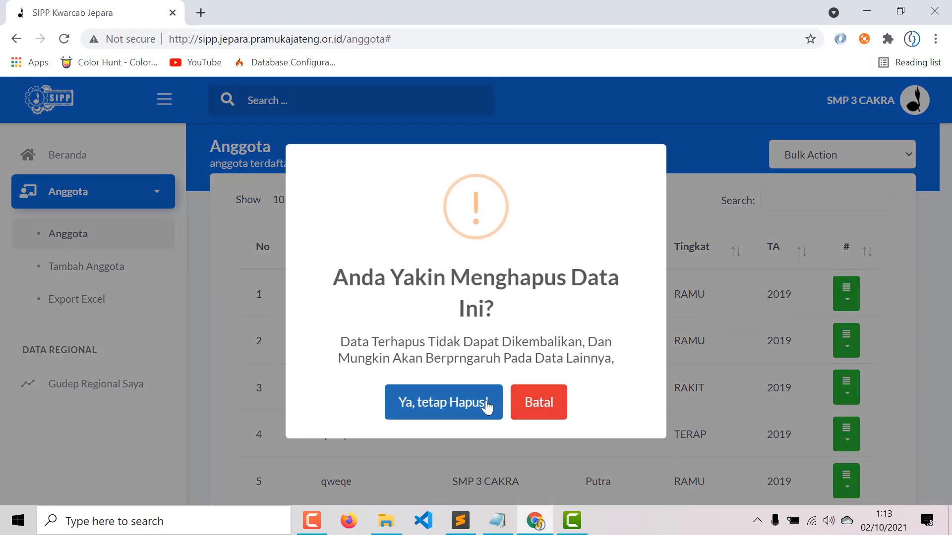
click(486, 405)
scroll(754, 323, down, 8)
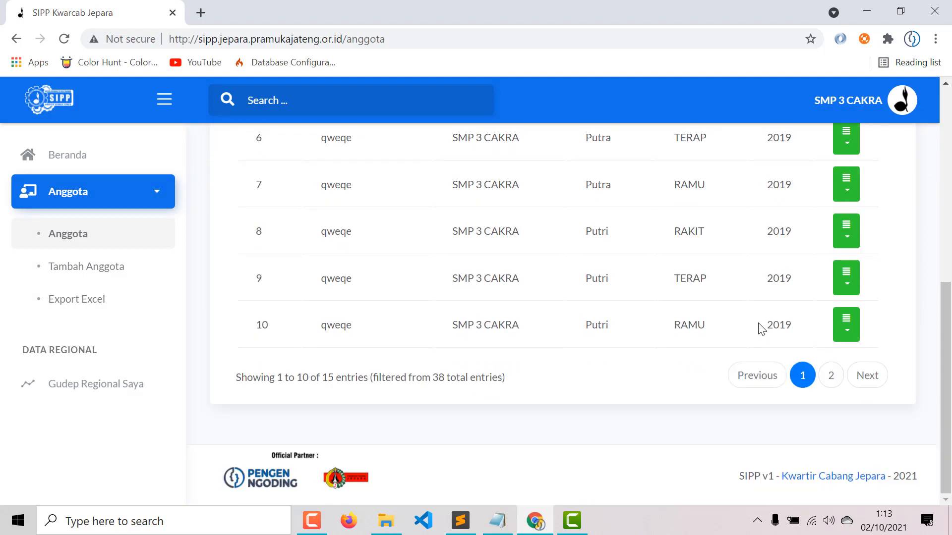
scroll(758, 328, up, 8)
scroll(758, 327, down, 8)
click(831, 376)
scroll(803, 395, up, 3)
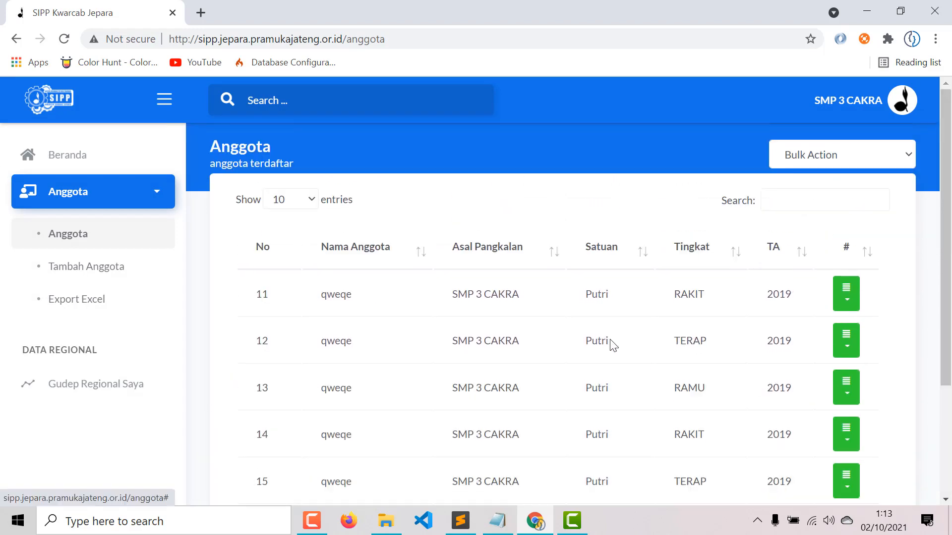
- Open Hapus By Tahun Ajaran and select 2019, closing the window without executing
click(823, 156)
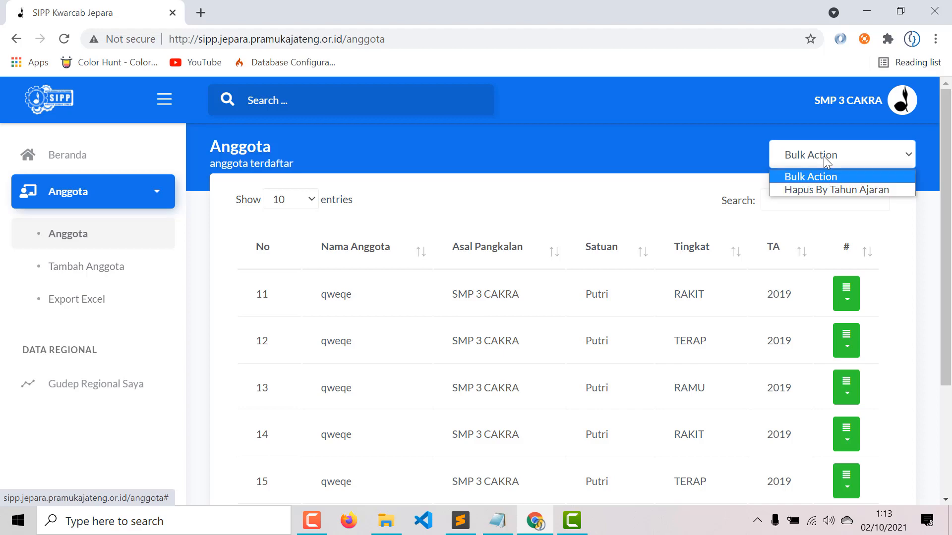
click(834, 191)
click(638, 124)
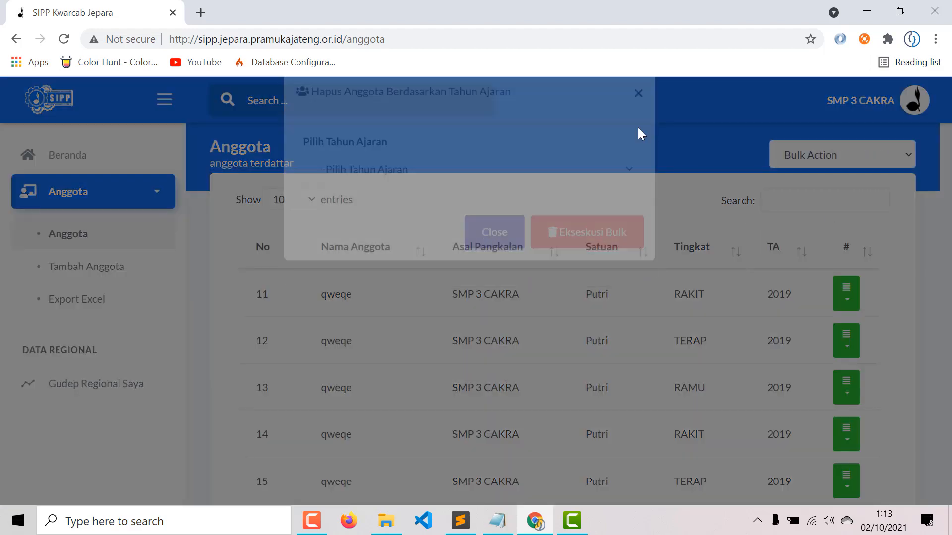
click(869, 163)
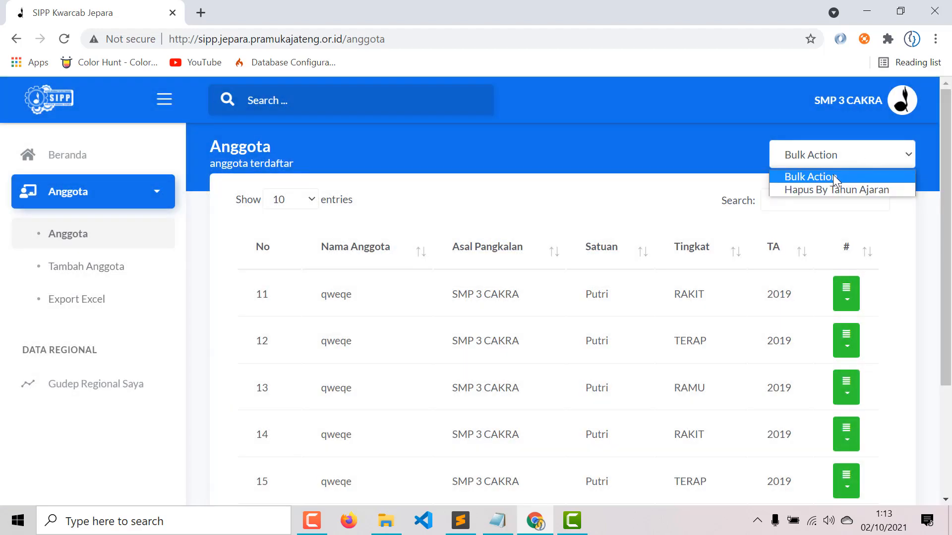
click(831, 190)
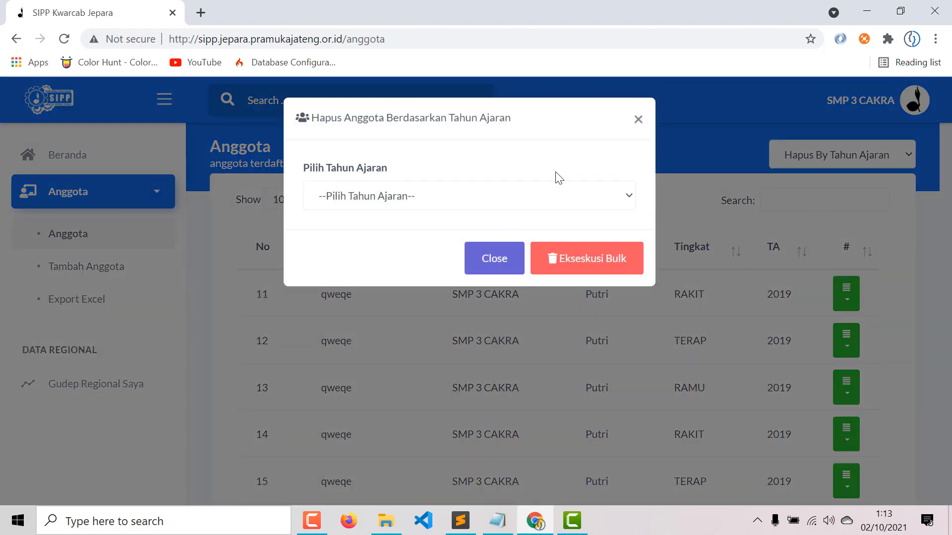
click(558, 200)
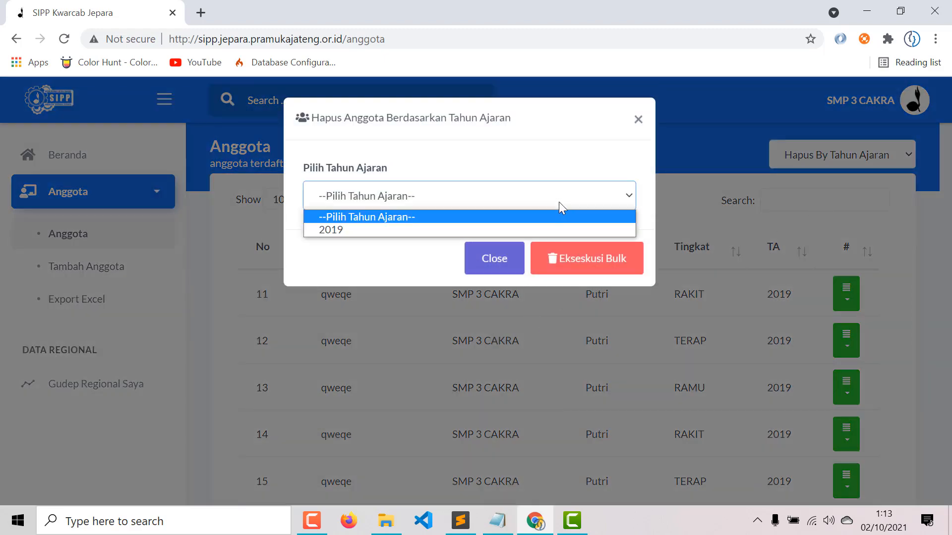
click(350, 229)
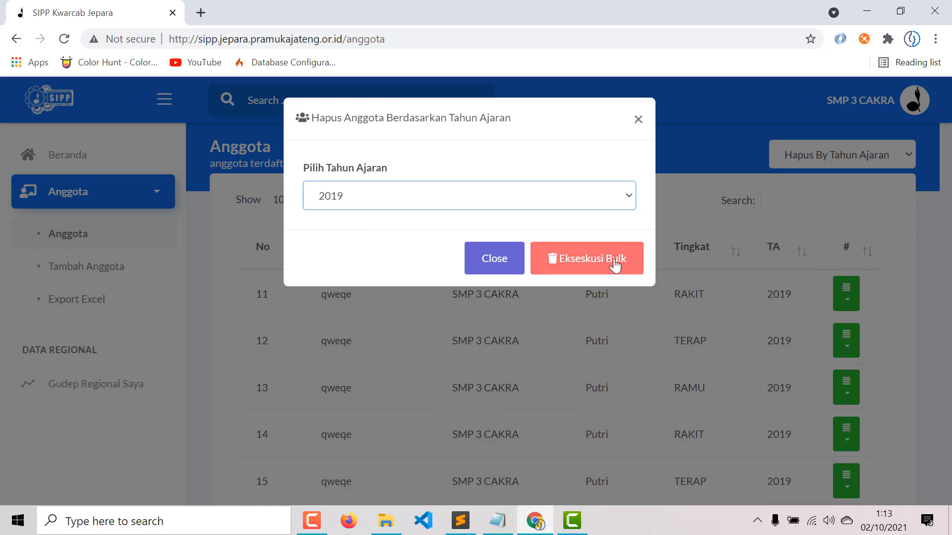
click(638, 121)
- Bulk-delete all school year 2019 members with Ekseskusi Bulk
click(900, 155)
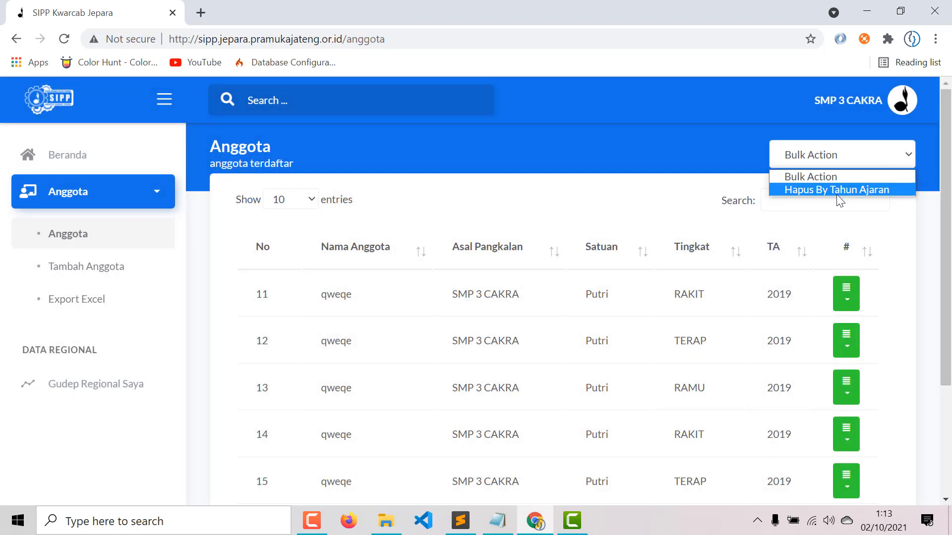
click(837, 186)
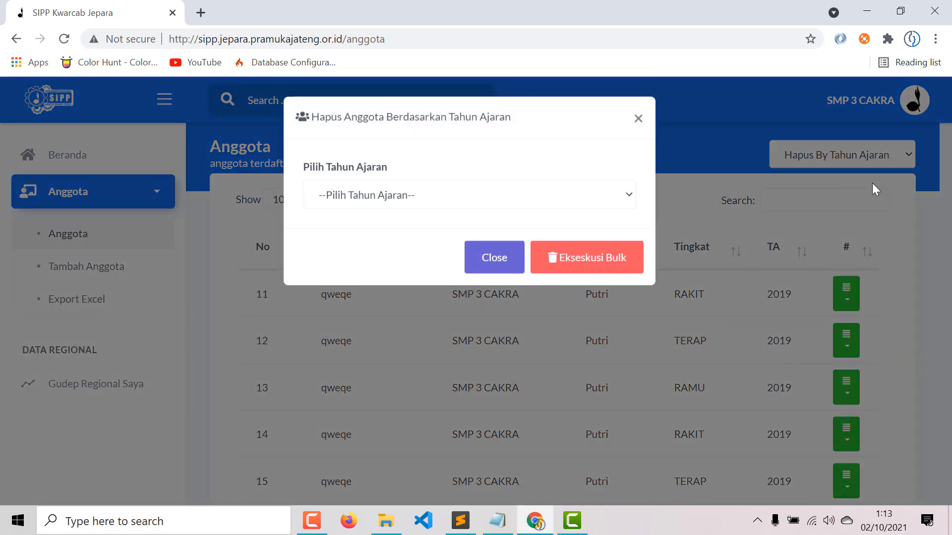
click(519, 200)
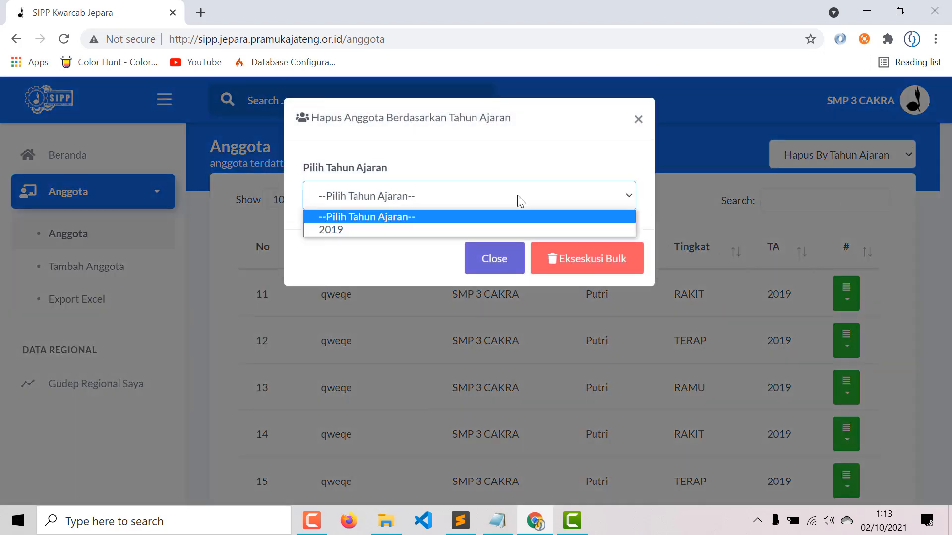
click(376, 230)
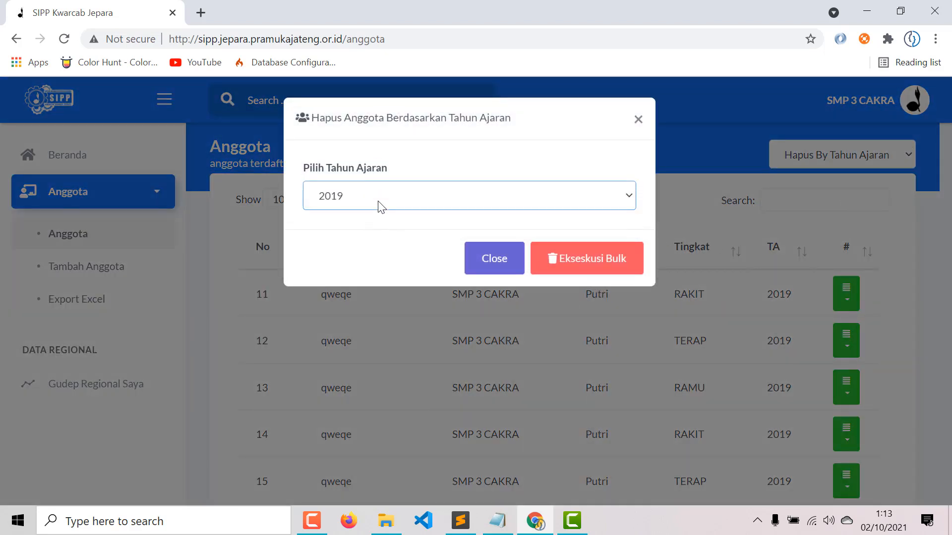
click(590, 269)
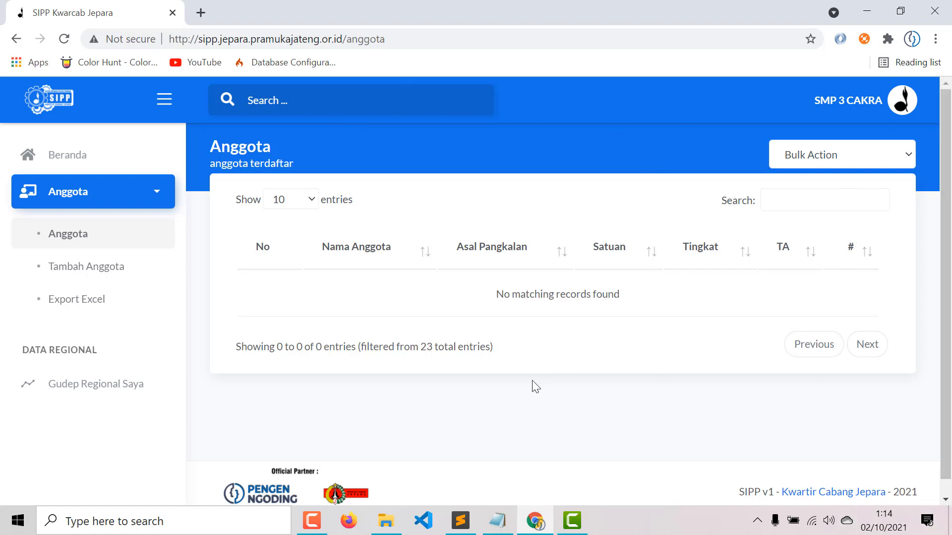
- Type 'adsdasd' into the site search field, then clear it
click(344, 101)
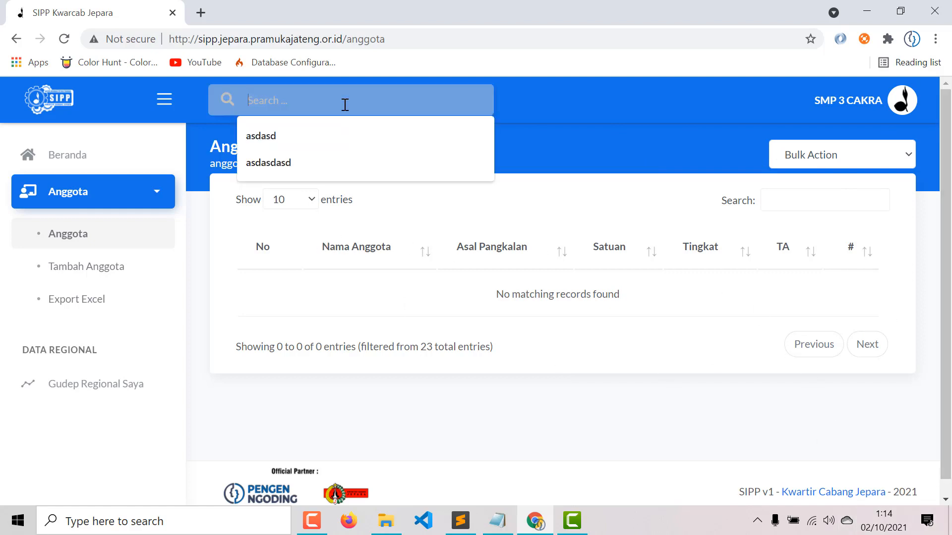
click(289, 135)
drag(299, 102, 188, 107)
key(BackSpace)
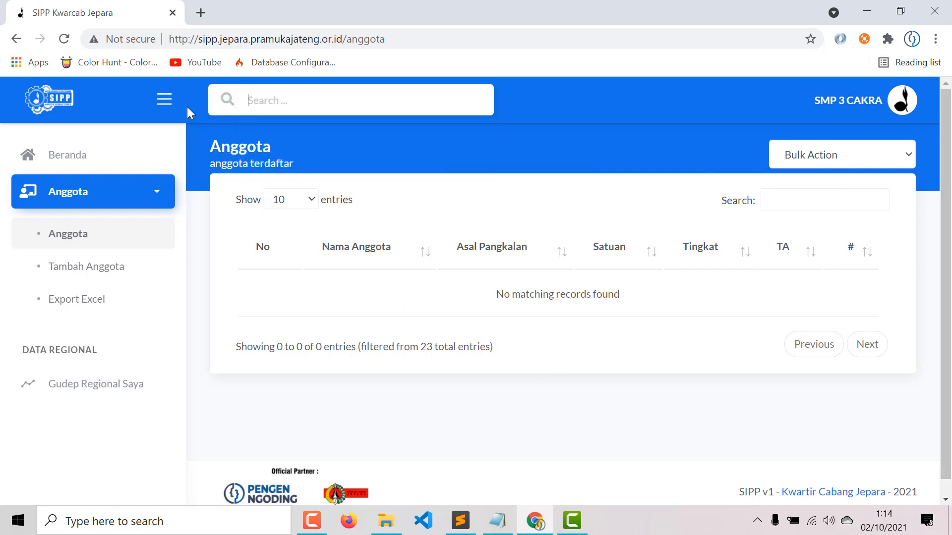
text(adsdasd)
key(ctrl+a)
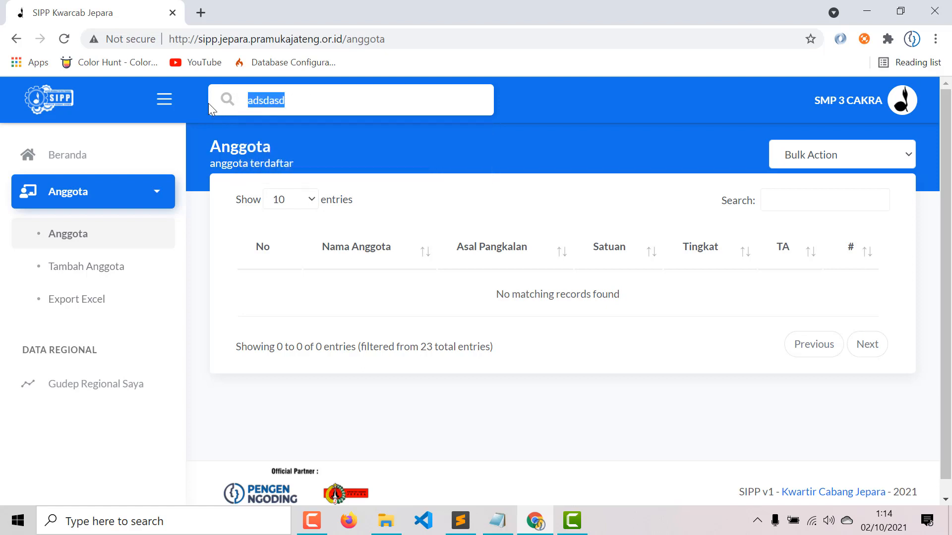
key(BackSpace)
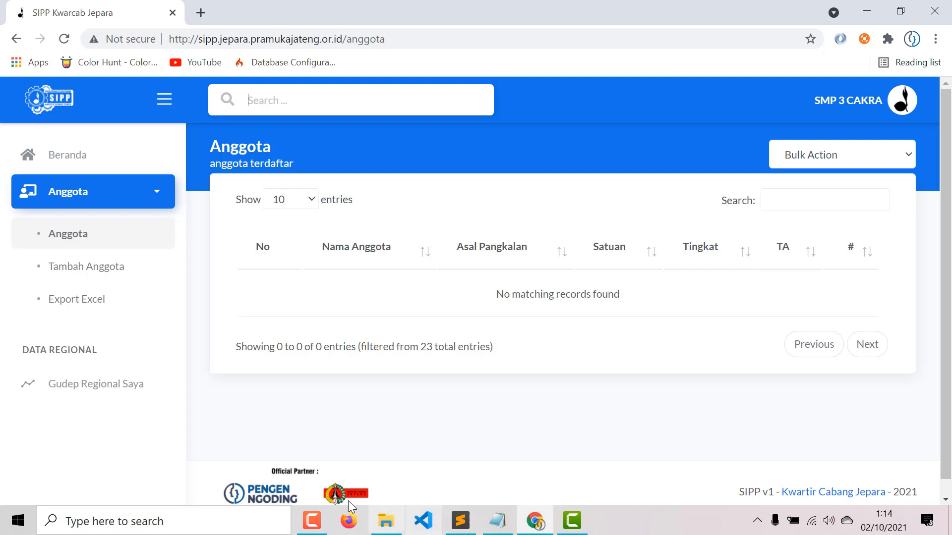
- Open the Profil page from the account avatar menu
click(903, 106)
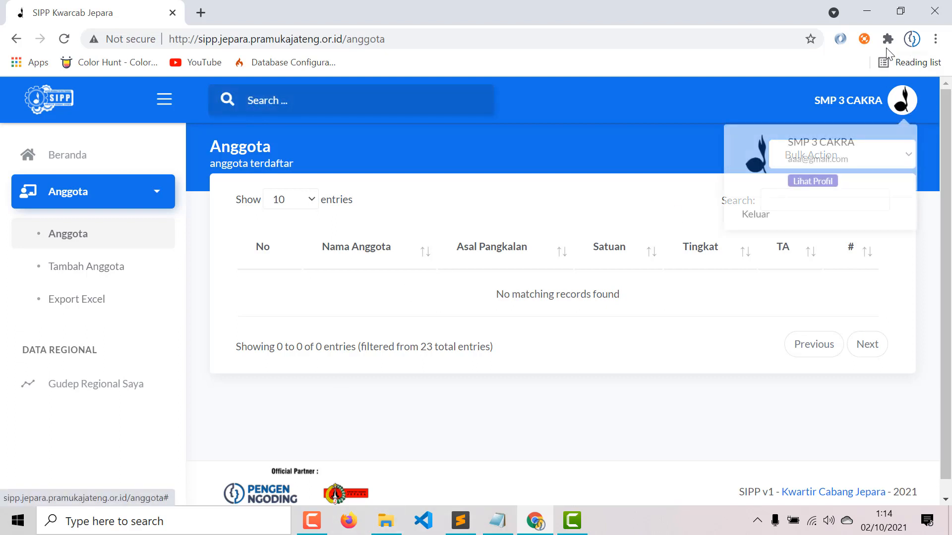
click(792, 187)
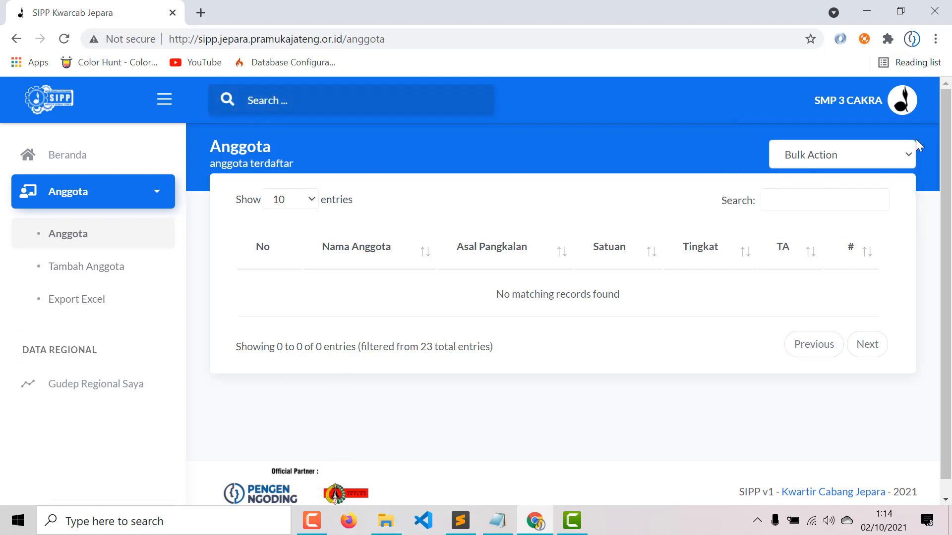
click(902, 106)
click(820, 181)
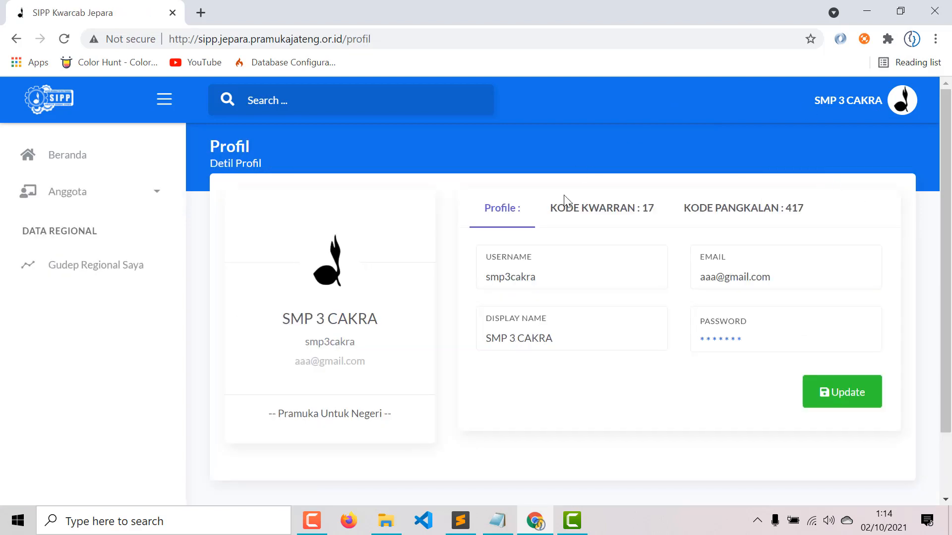
scroll(693, 225, down, 2)
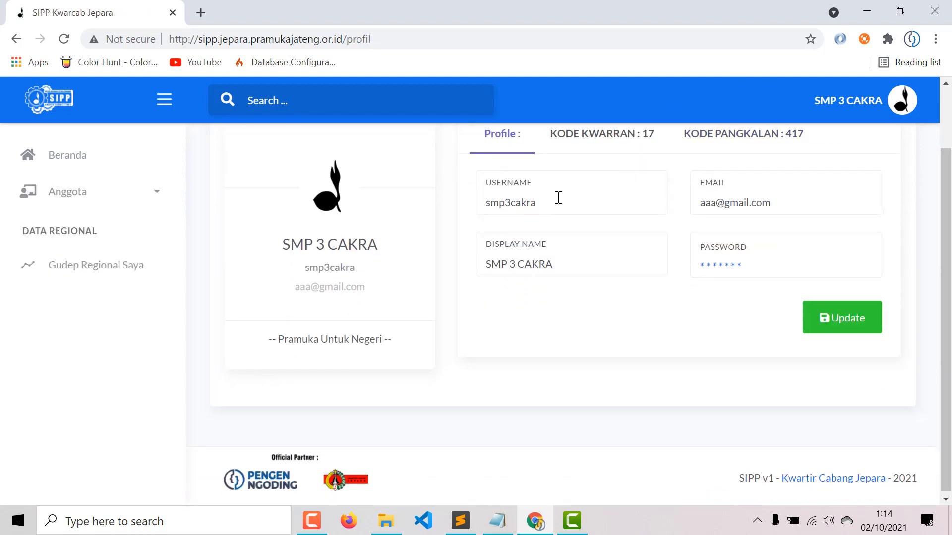
- Review the profile's username, email and display name SMP 3 CAKRA values
drag(558, 195, 483, 211)
click(572, 263)
double_click(535, 202)
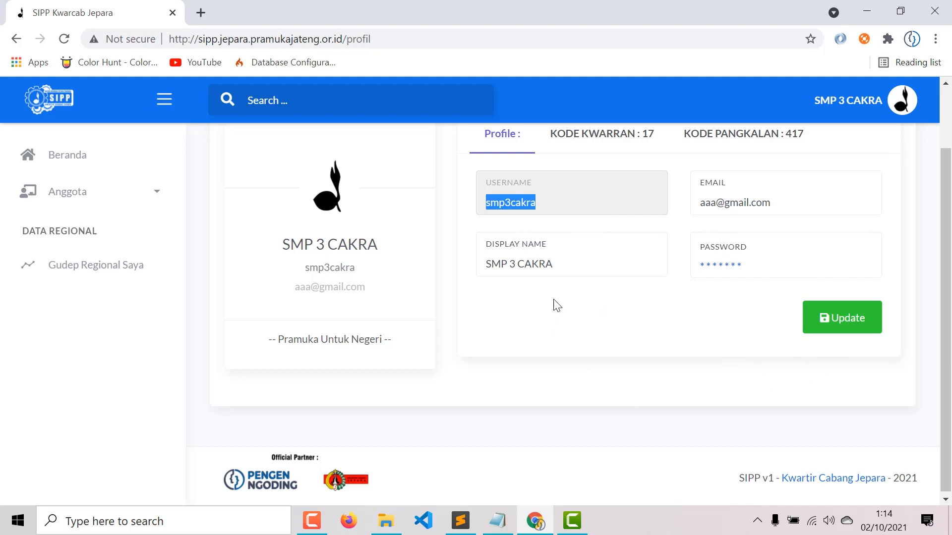
click(578, 327)
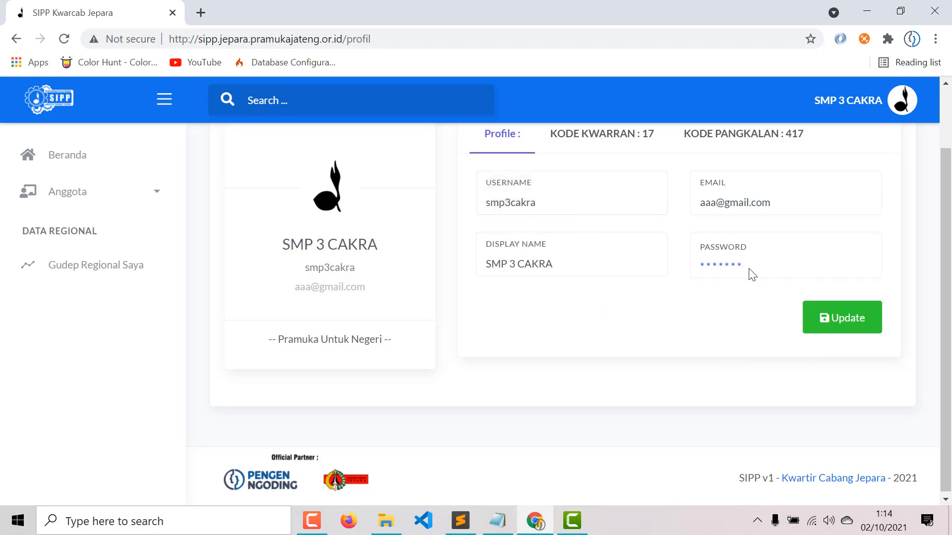
drag(716, 200, 792, 199)
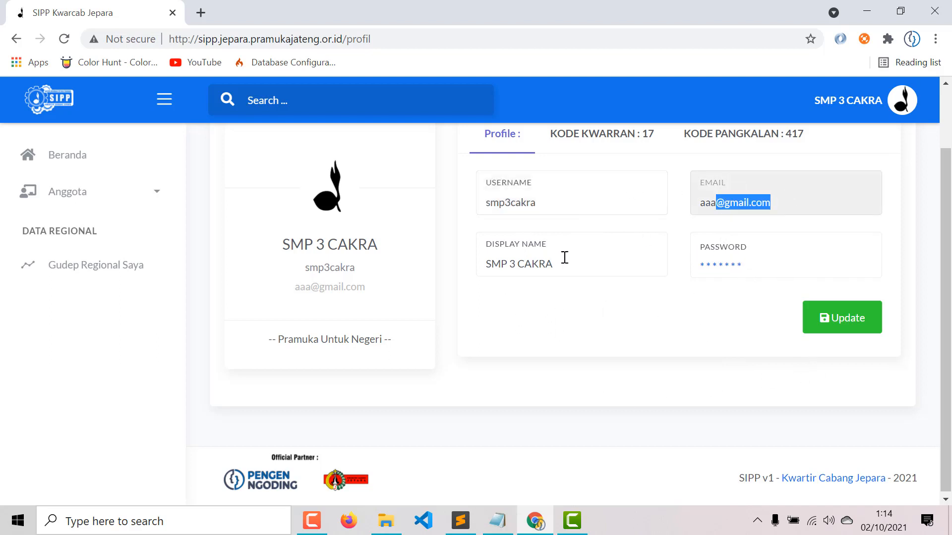
drag(563, 257, 425, 255)
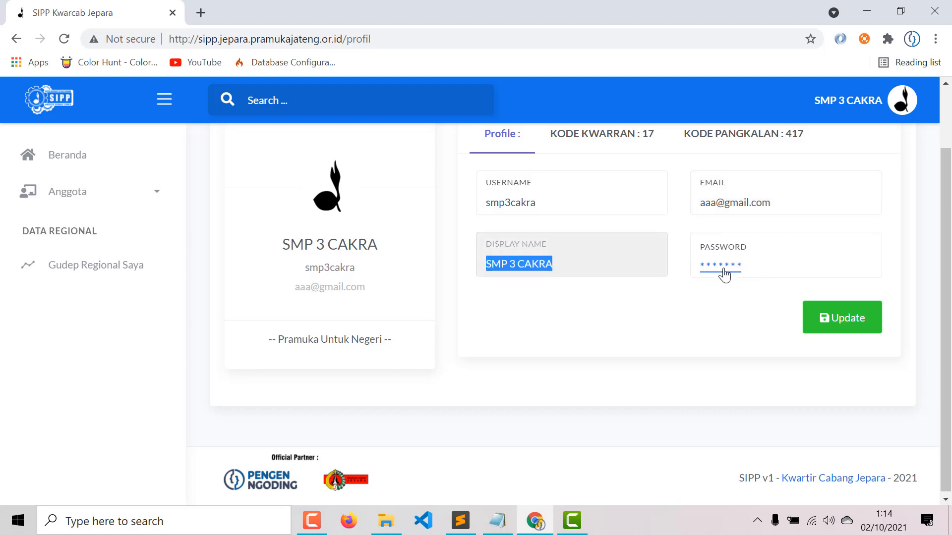
click(721, 328)
scroll(721, 329, up, 1)
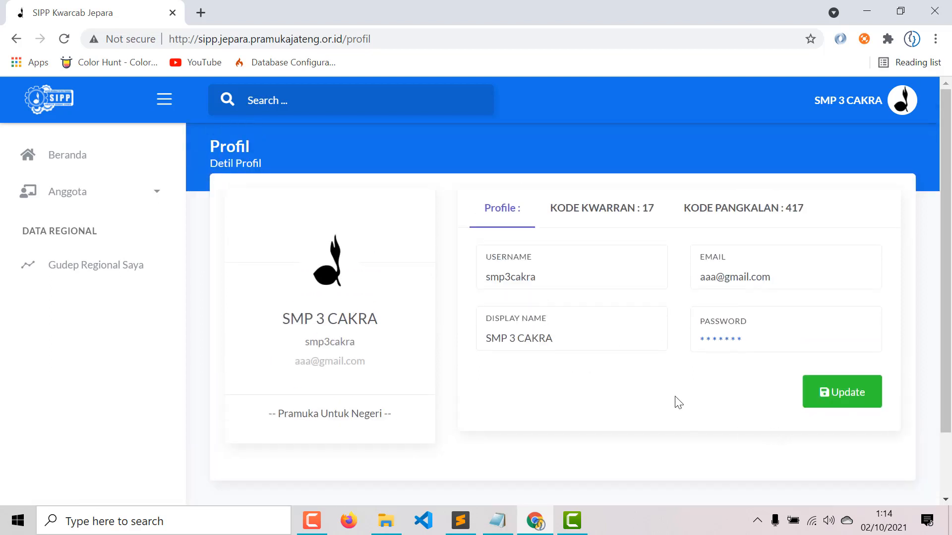
- Open and close the password change form several times, trying its two password fields
click(719, 343)
click(357, 204)
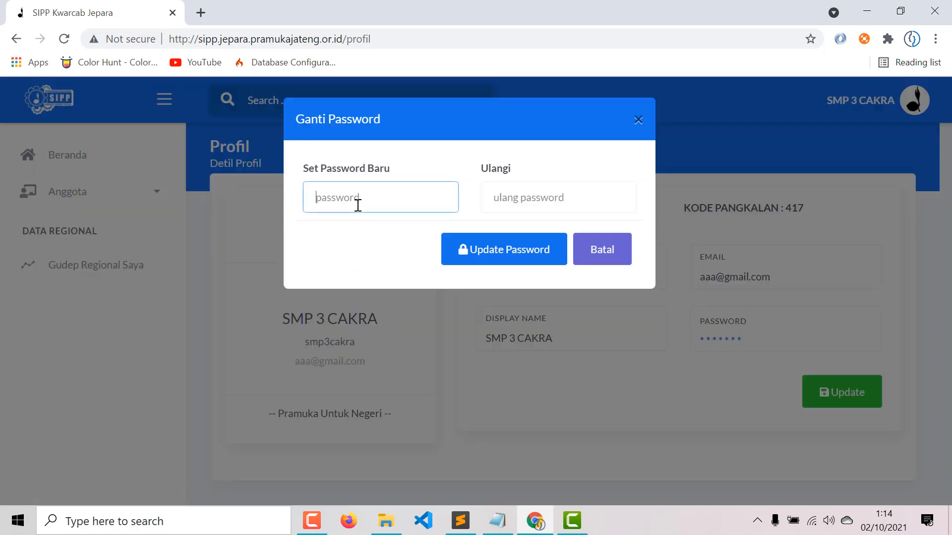
click(638, 120)
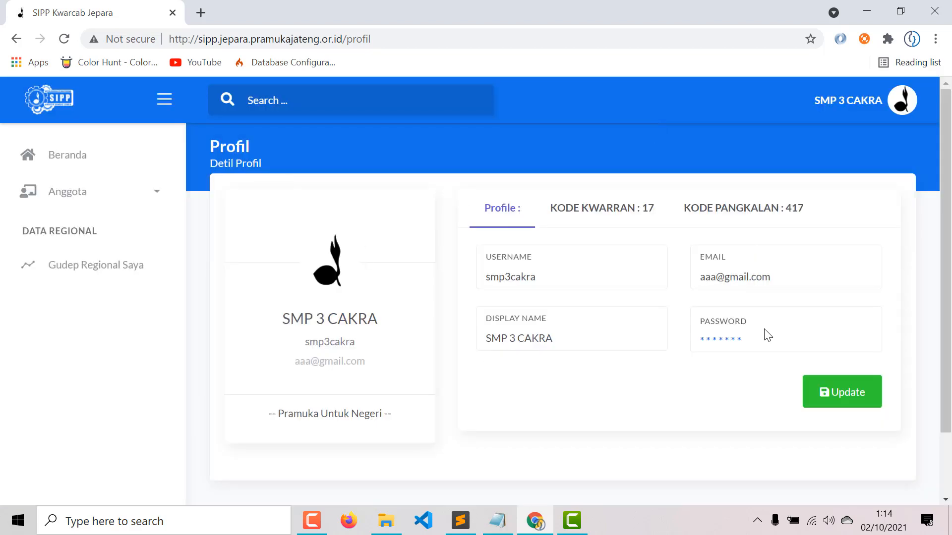
click(729, 340)
click(362, 198)
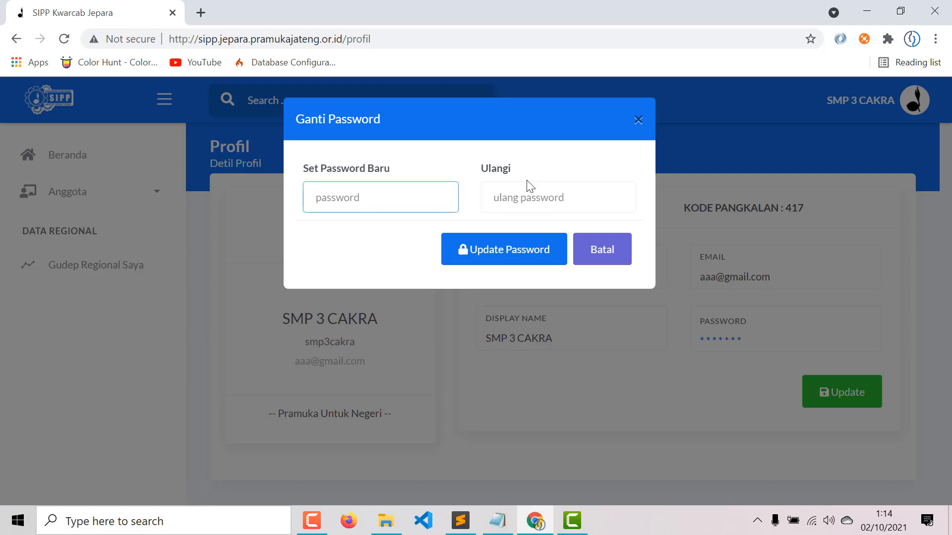
click(527, 181)
click(525, 194)
click(376, 196)
click(497, 198)
click(372, 200)
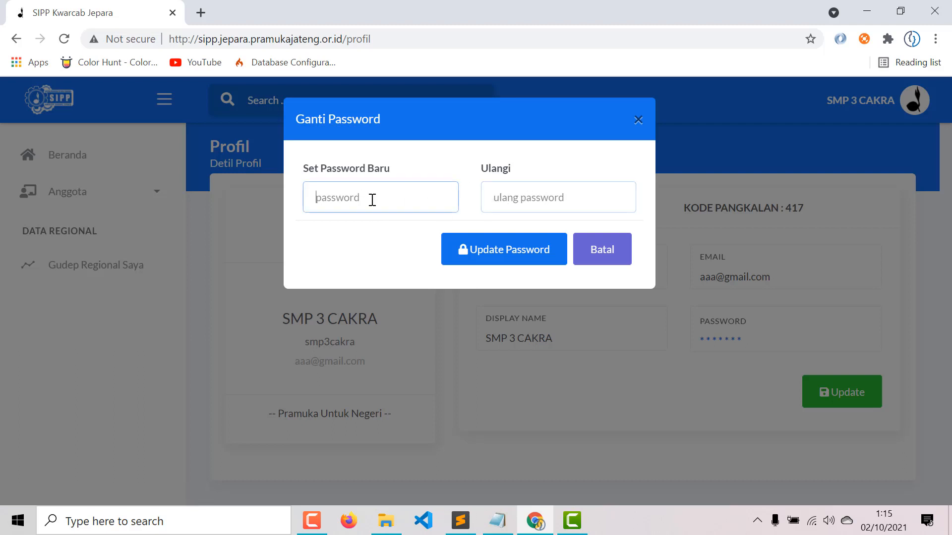
click(490, 198)
click(636, 119)
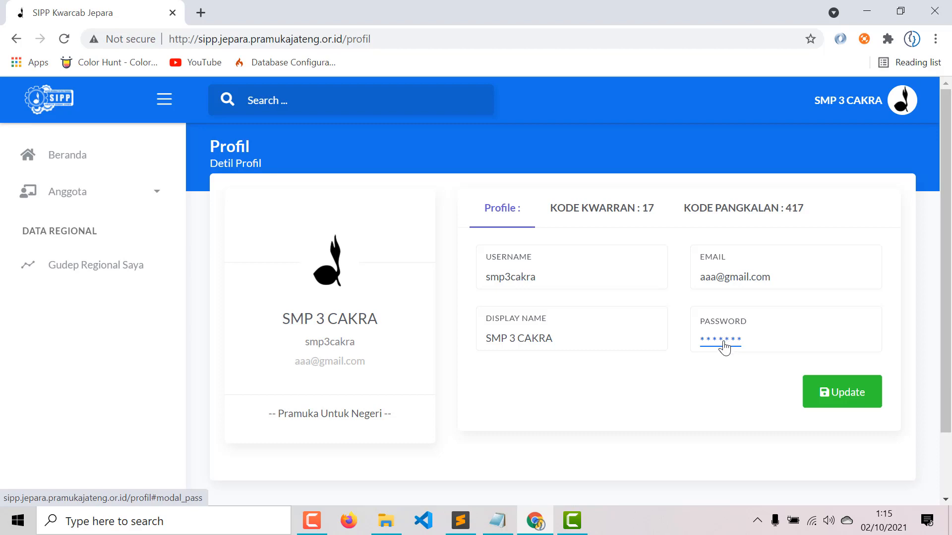
click(724, 344)
click(636, 120)
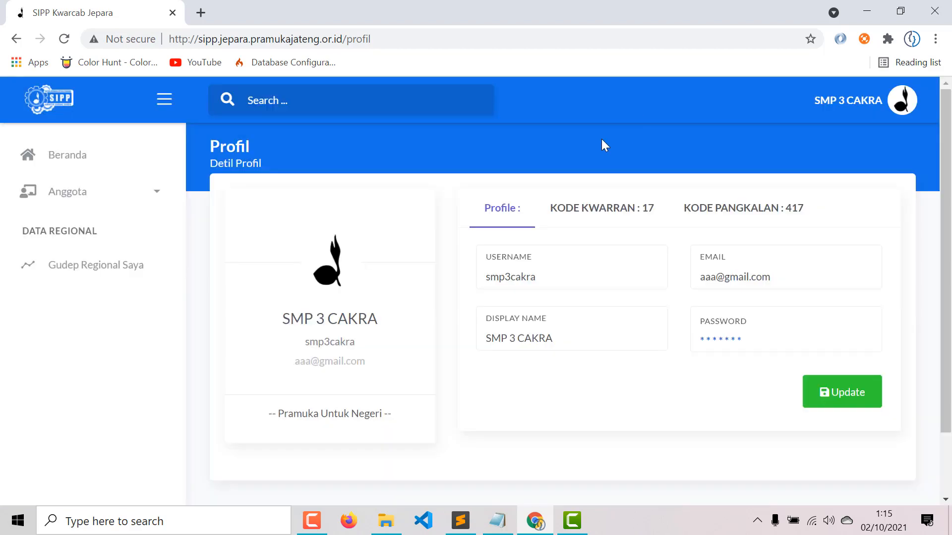
click(724, 339)
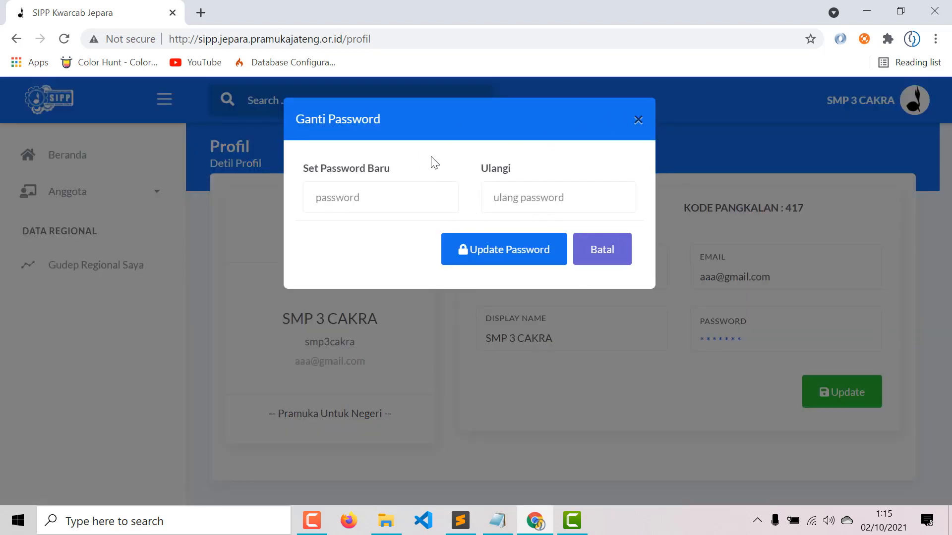
click(639, 120)
click(727, 350)
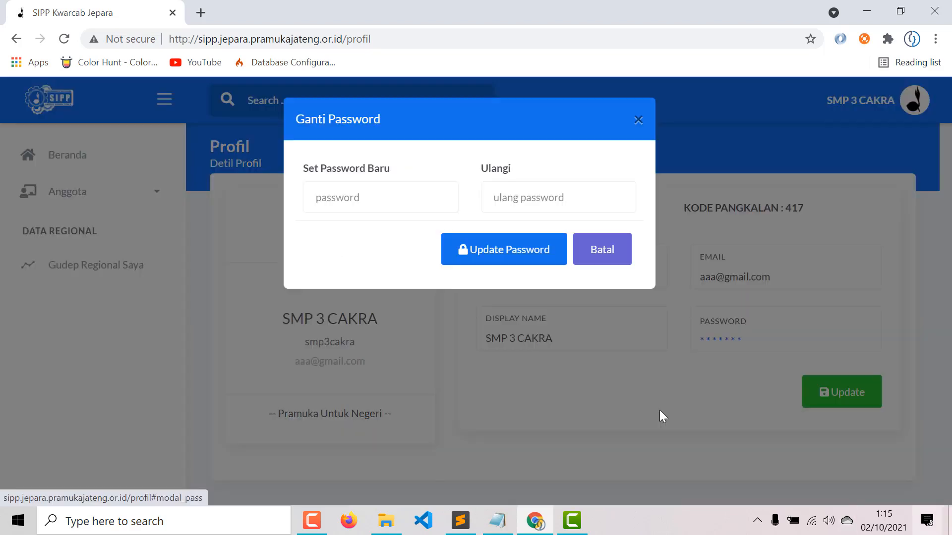
- Enter the new password in Set Password Baru and Ulangi, save it, and acknowledge success
click(352, 191)
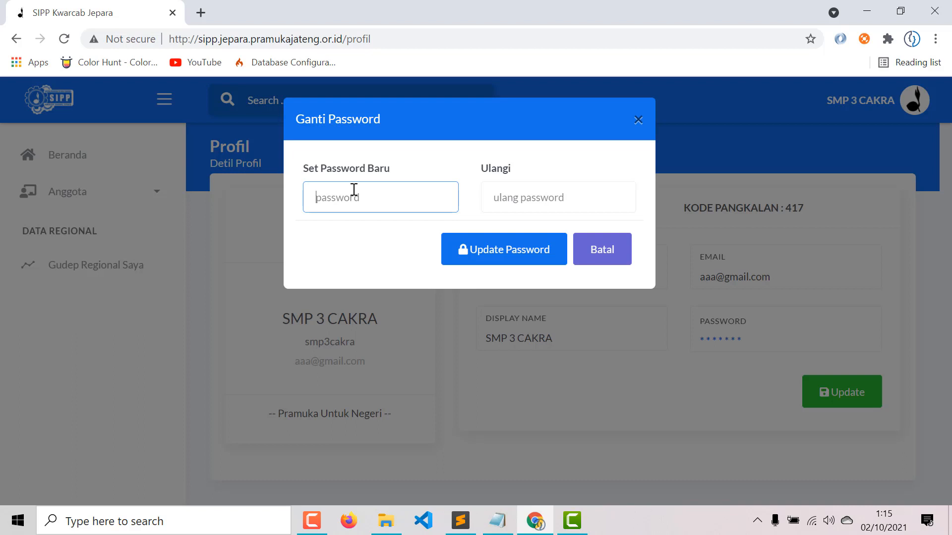
text(a)
text(•••)
drag(363, 191, 200, 200)
text(•••••)
click(529, 189)
text(a••••)
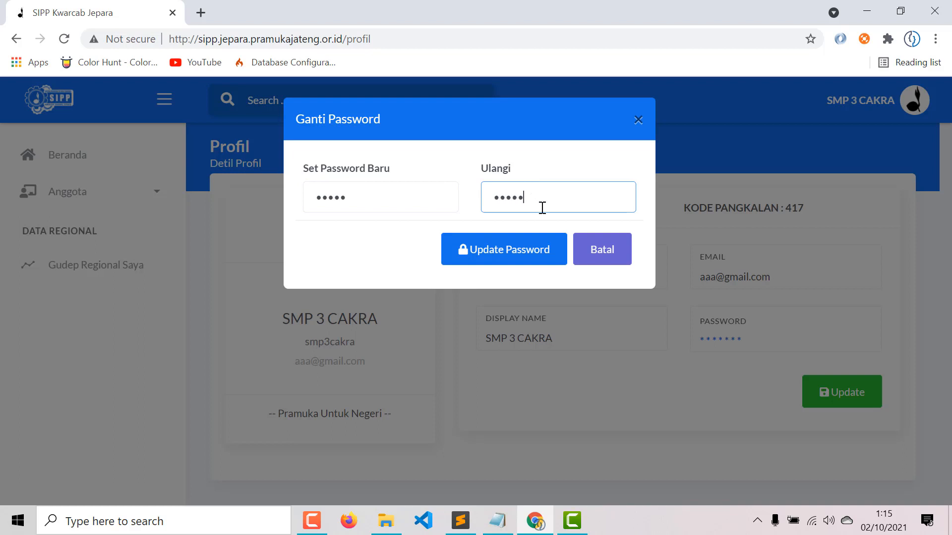
click(515, 254)
click(476, 387)
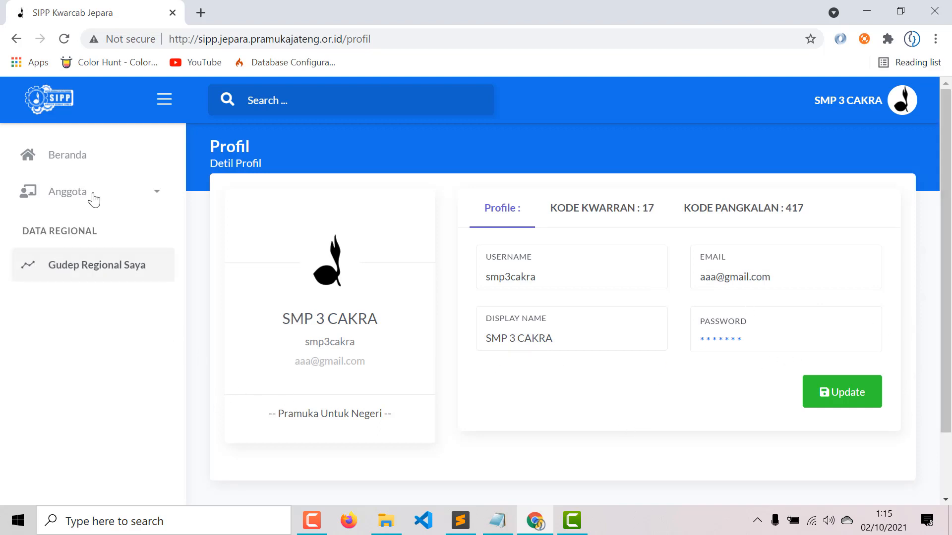
- On Beranda, expand and collapse the Non Kualifikasi, Potensi Anggota Dewasa and Muda sections
click(64, 156)
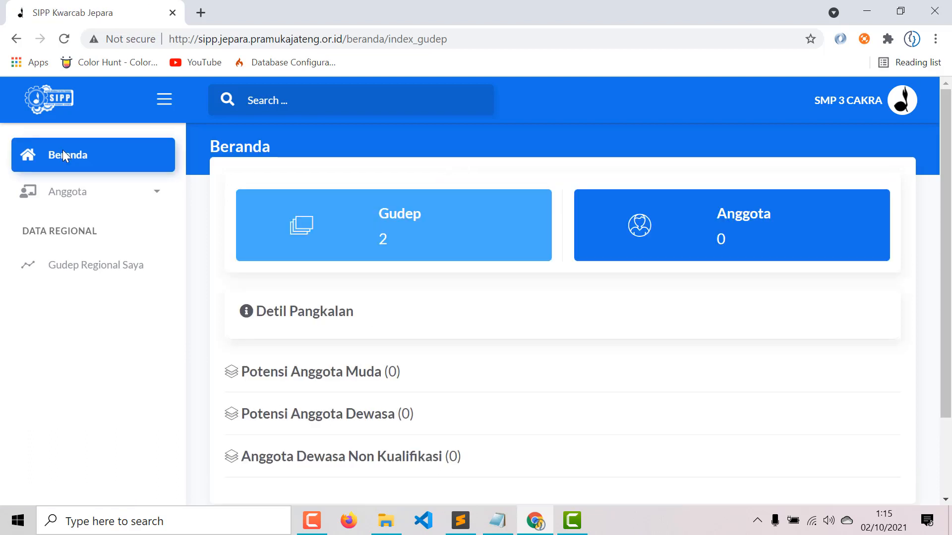
scroll(642, 389, down, 2)
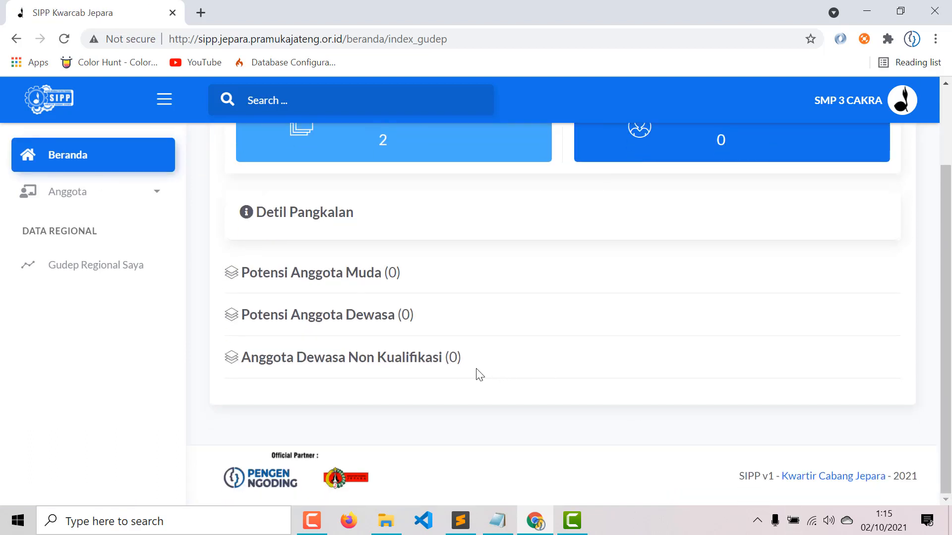
click(435, 358)
click(432, 357)
click(368, 324)
click(367, 322)
click(374, 282)
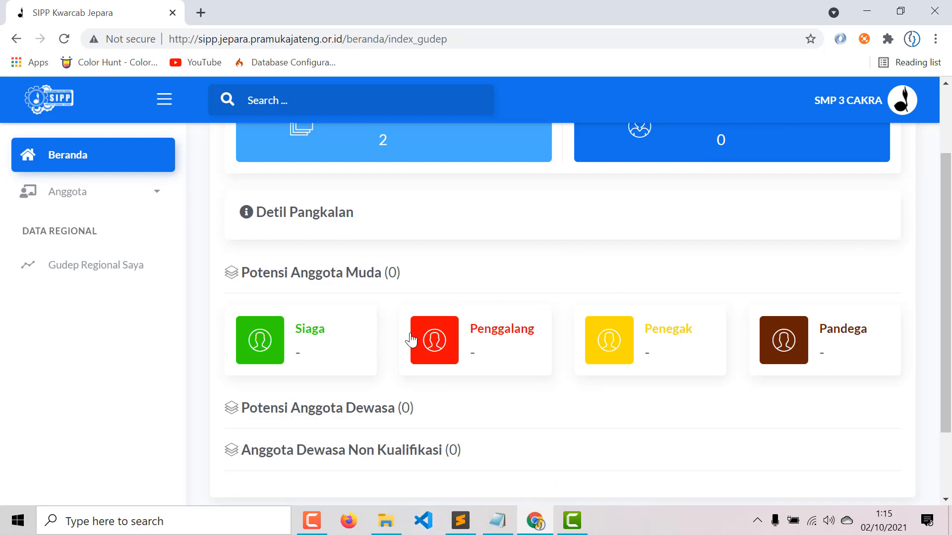
click(342, 279)
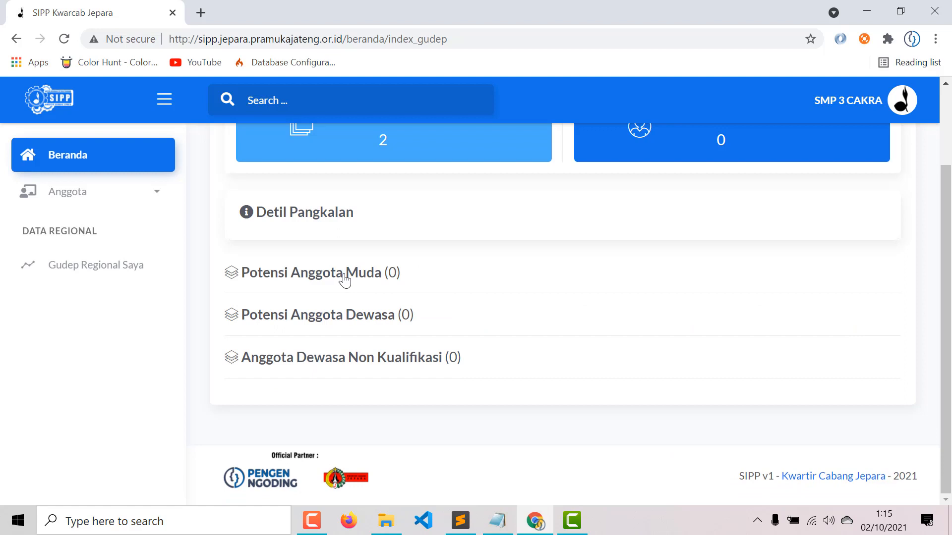